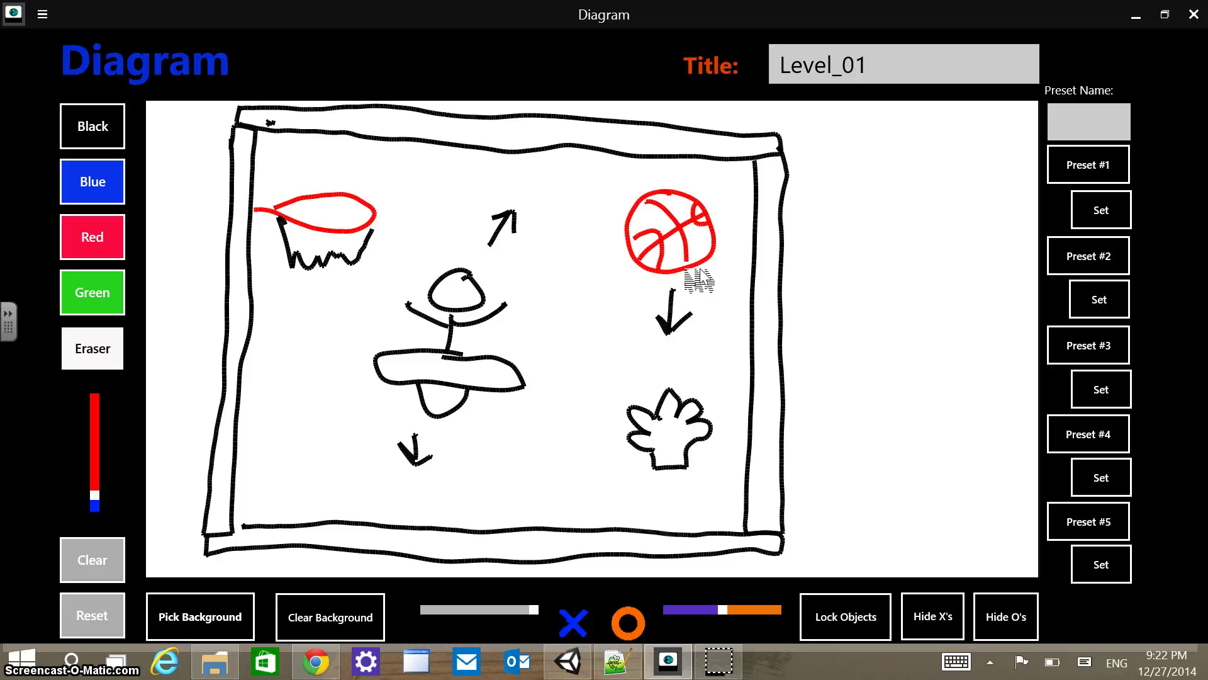
{"action": "left_click", "coordinate": [809, 200]}
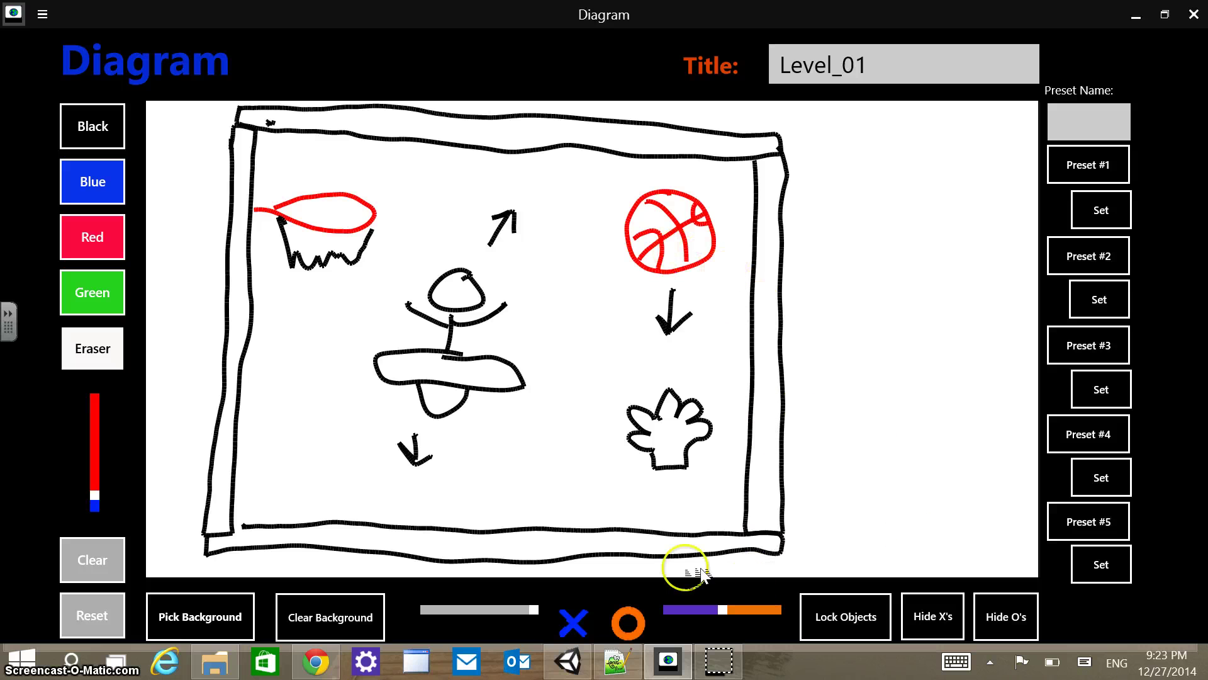
Switch to Unity and play-test the BBallPractice game through its win, lose and start menu screens, ending play mode when done
{"action": "left_click", "coordinate": [568, 661]}
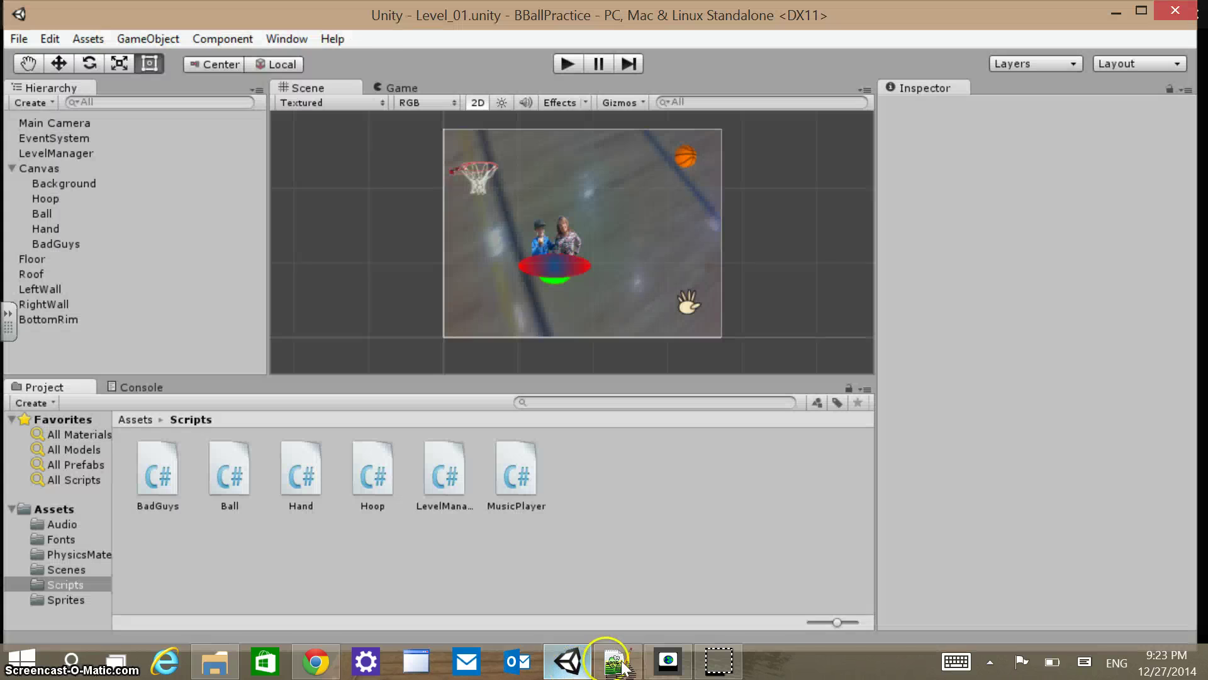
{"action": "key", "text": "ctrl+p"}
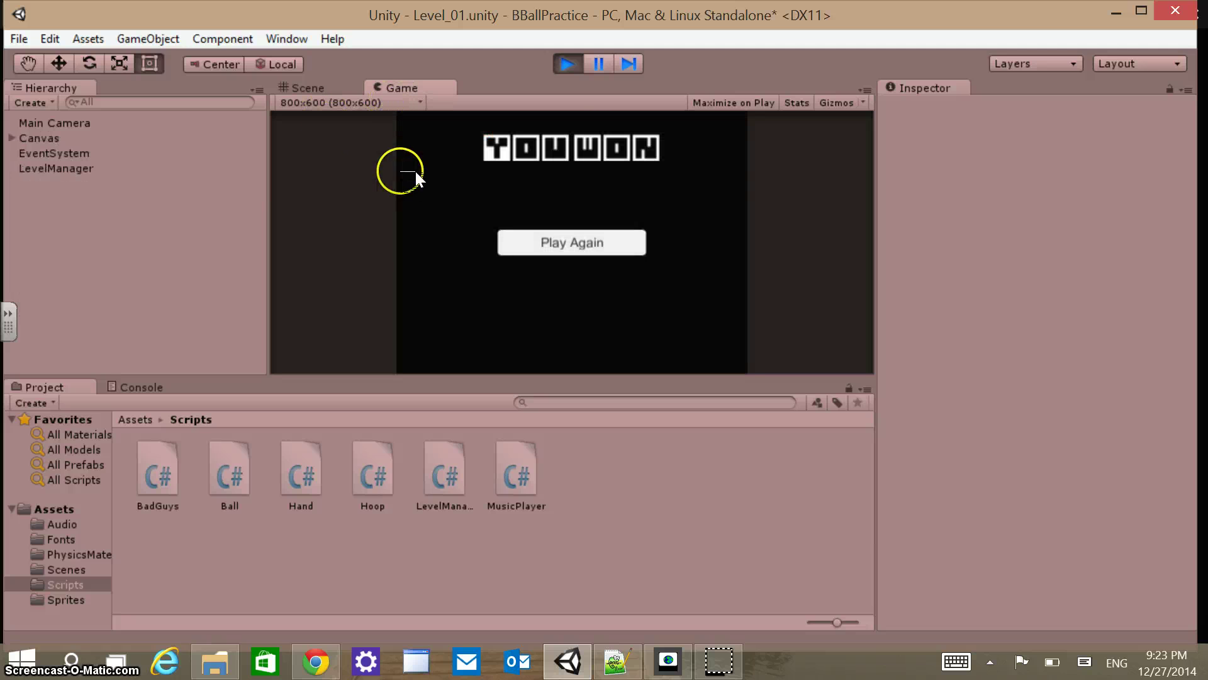
{"action": "left_click", "coordinate": [560, 244]}
{"action": "left_click", "coordinate": [560, 244]}
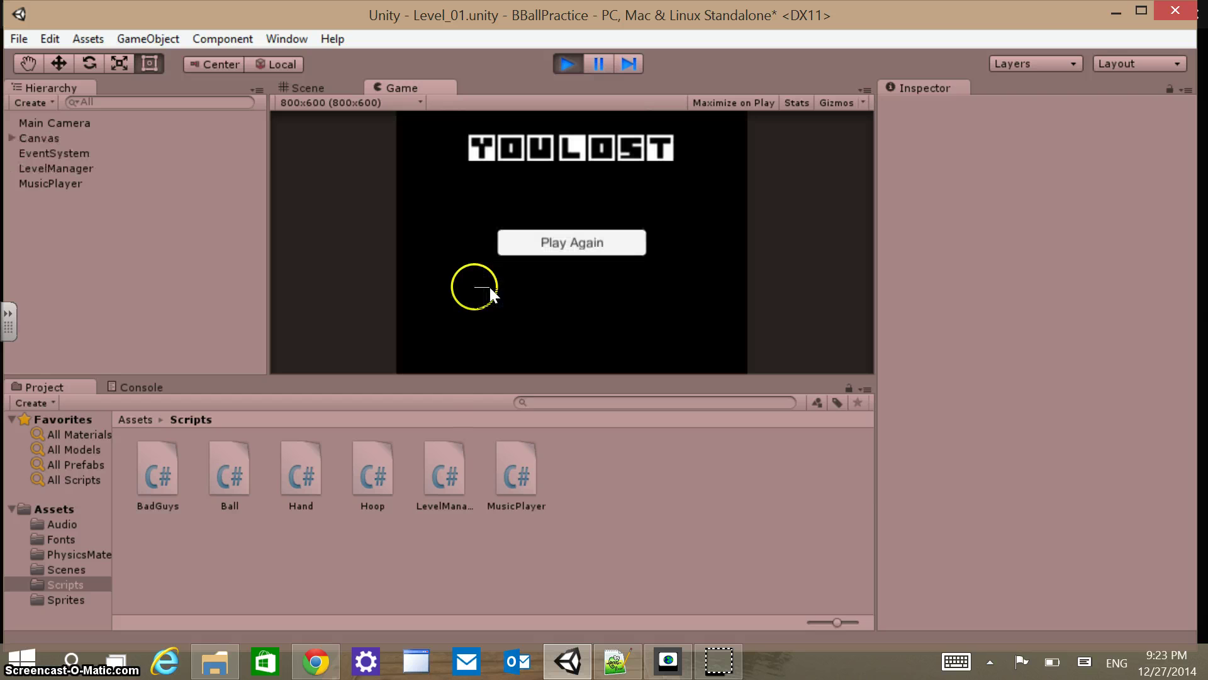
{"action": "left_click", "coordinate": [386, 162]}
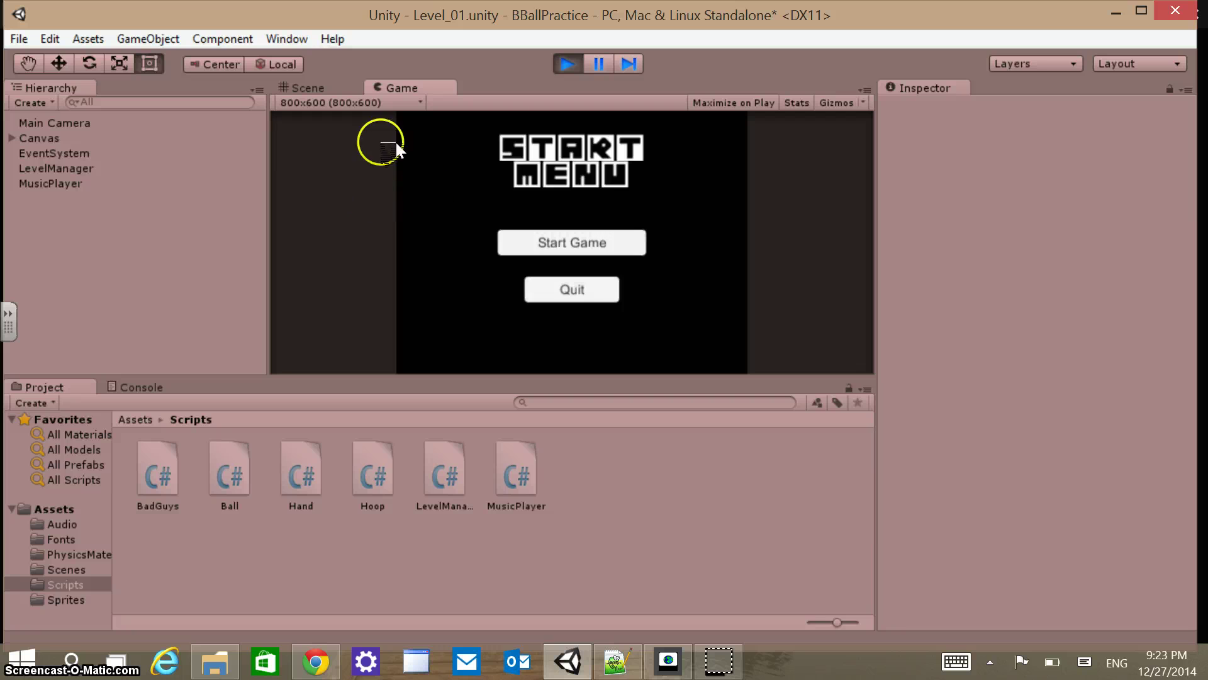
{"action": "left_click", "coordinate": [564, 62]}
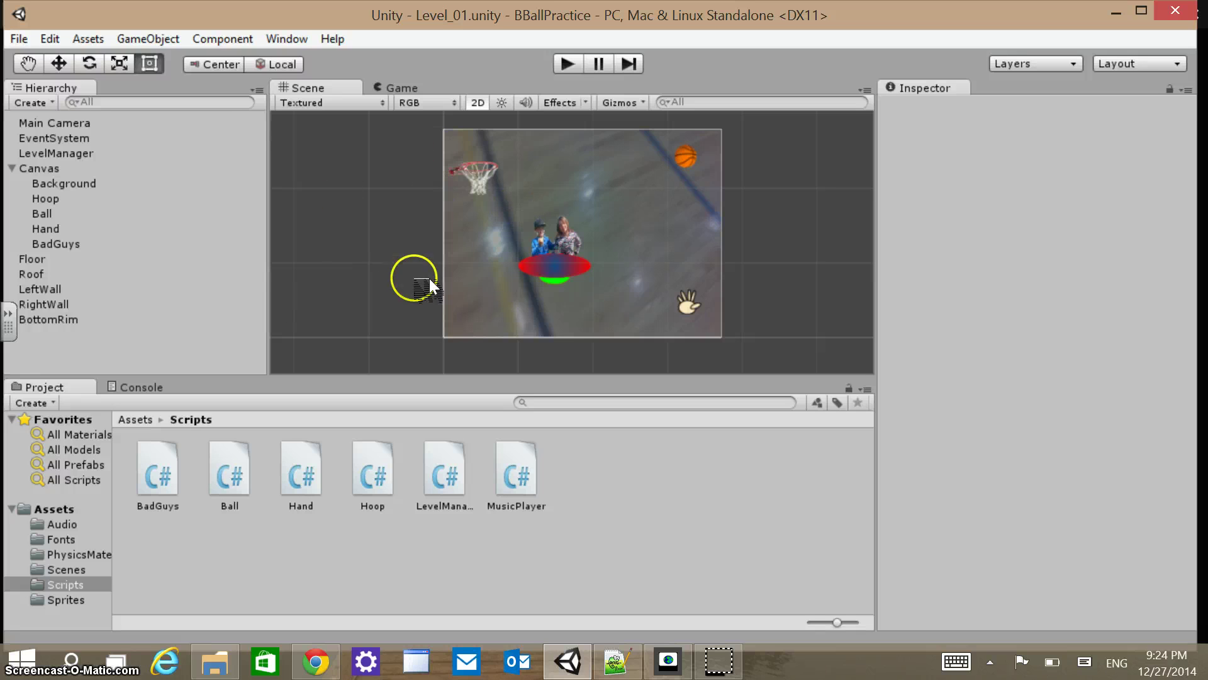
Create a new project named BasketballGame in the Documents folder with 2D defaults
{"action": "left_click", "coordinate": [20, 39]}
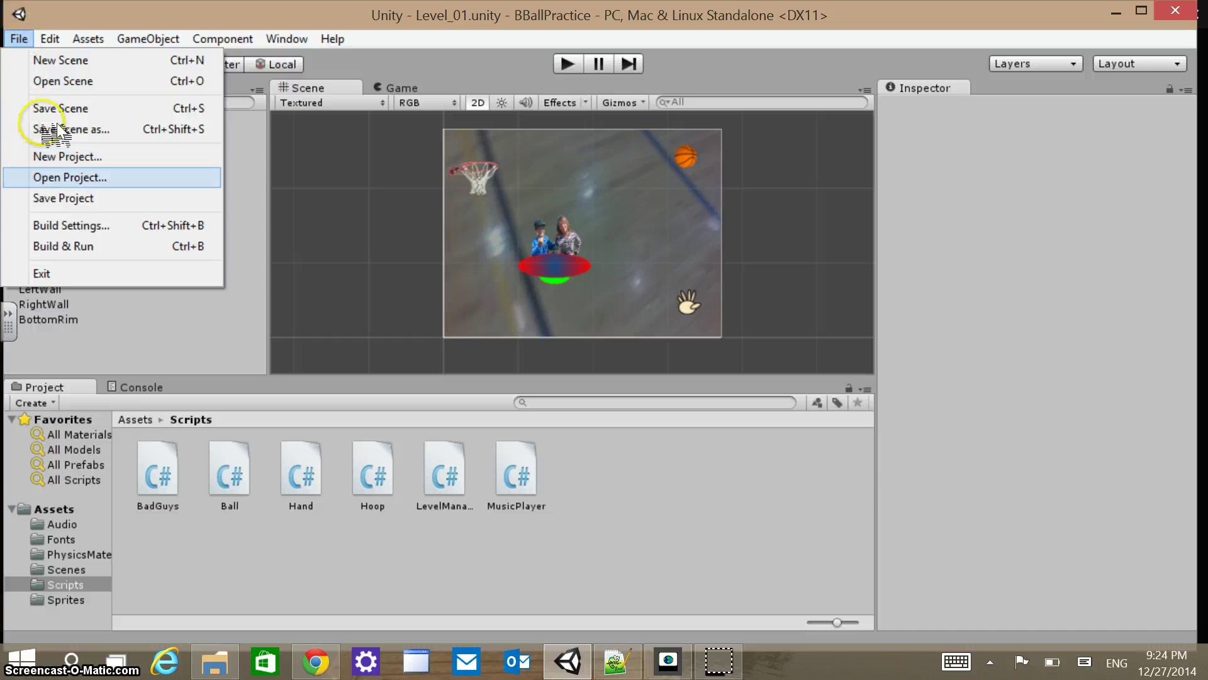
{"action": "left_click", "coordinate": [63, 156]}
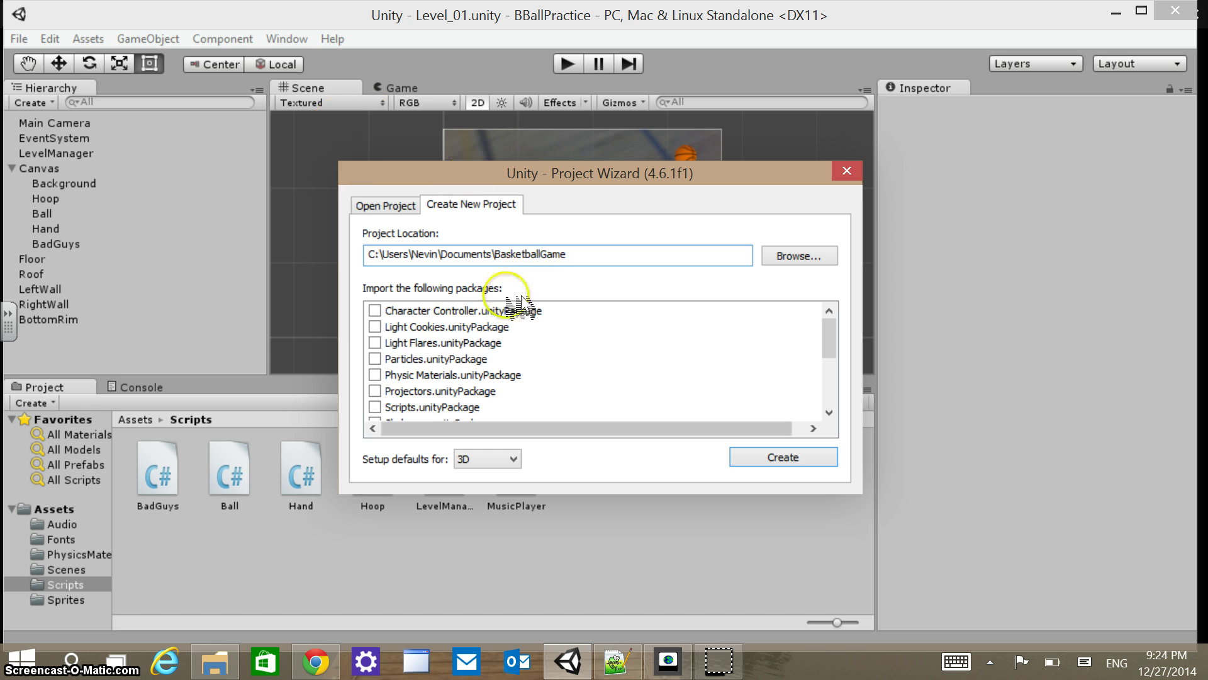
{"action": "left_click", "coordinate": [514, 459]}
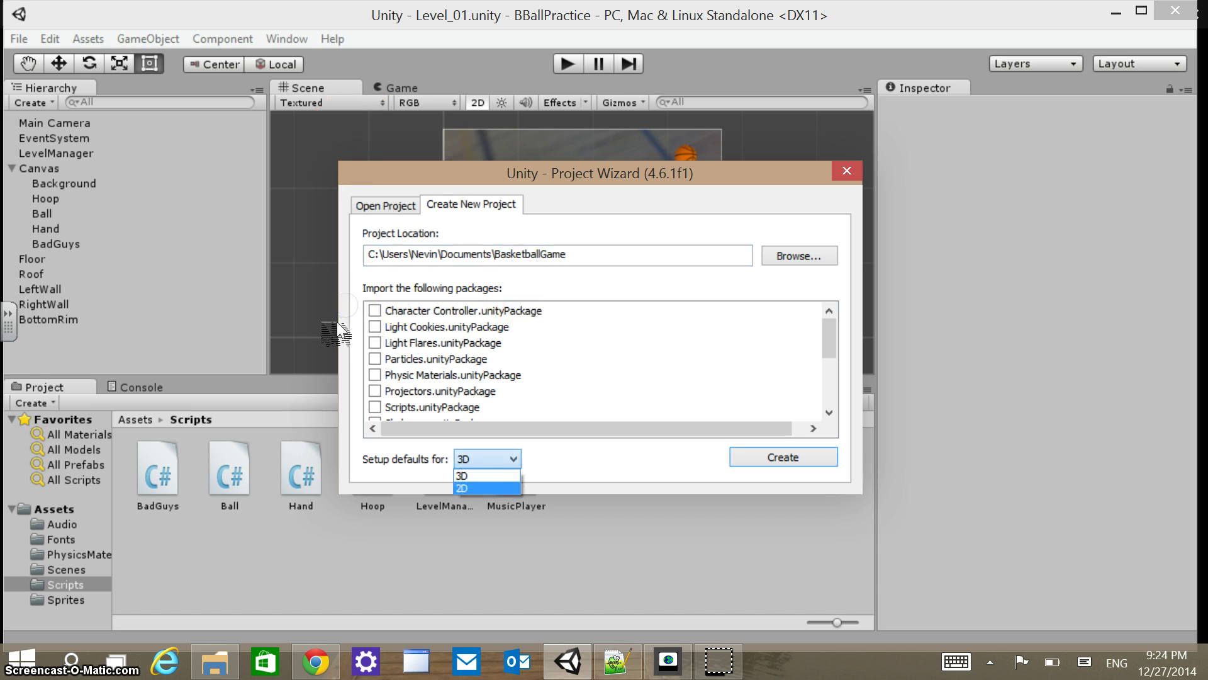
{"action": "left_click", "coordinate": [488, 488]}
{"action": "key", "text": "Escape"}
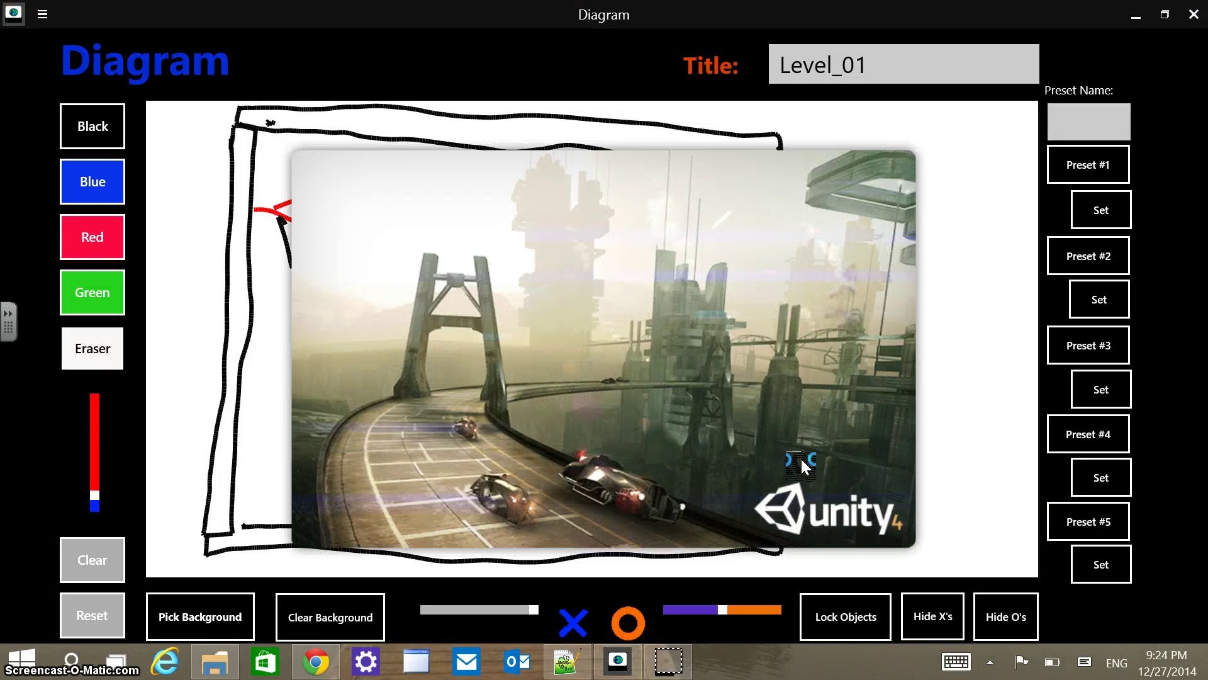
{"action": "left_click", "coordinate": [457, 275]}
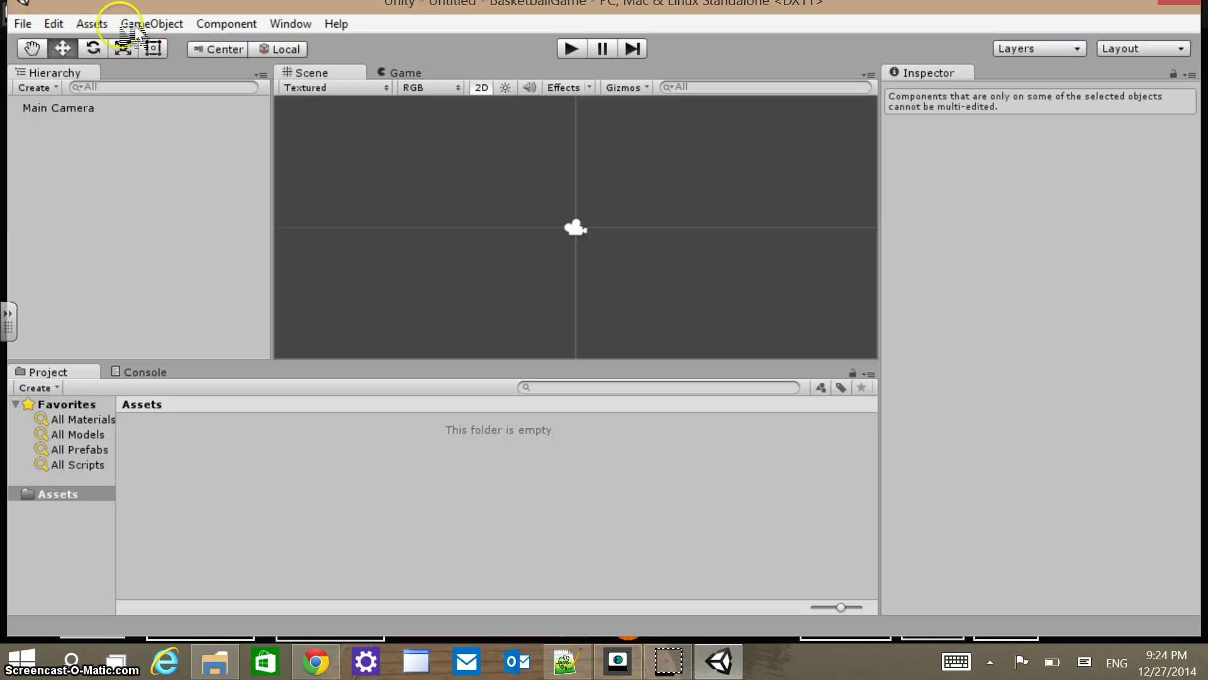
Import the custom package StartMenuPackage from the desktop's basketball assets folder with all its scenes and scripts
{"action": "left_click", "coordinate": [76, 22]}
{"action": "mouse_move", "coordinate": [95, 155]}
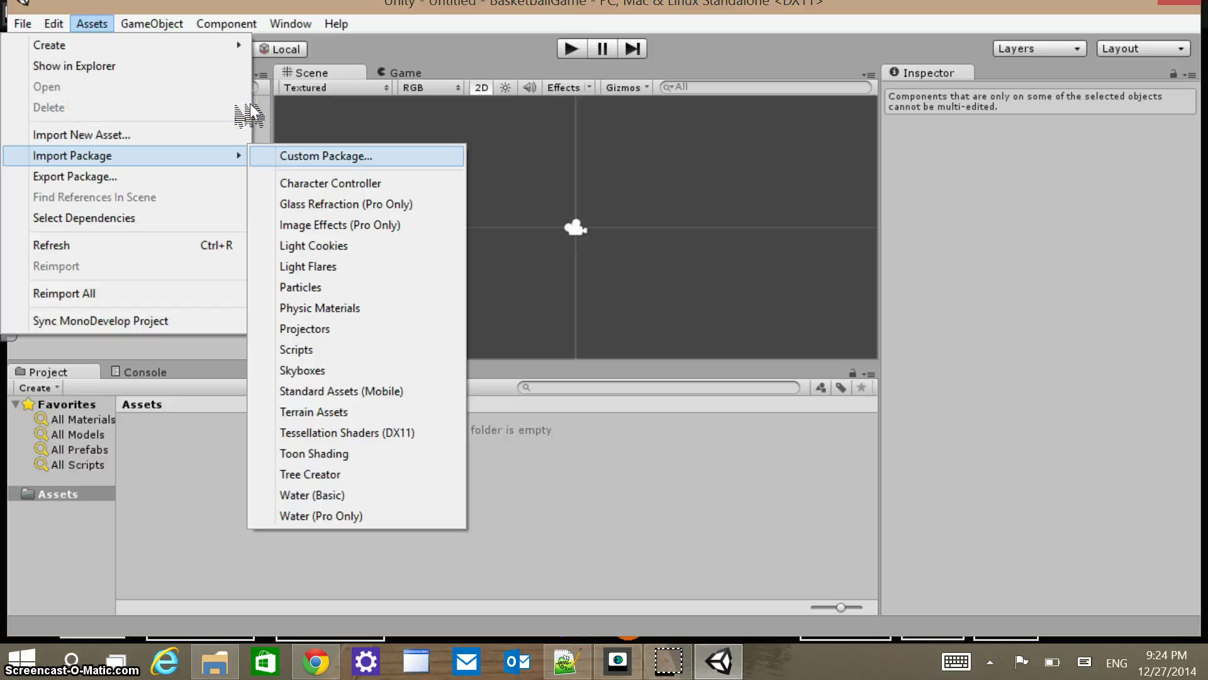
{"action": "left_click", "coordinate": [340, 156]}
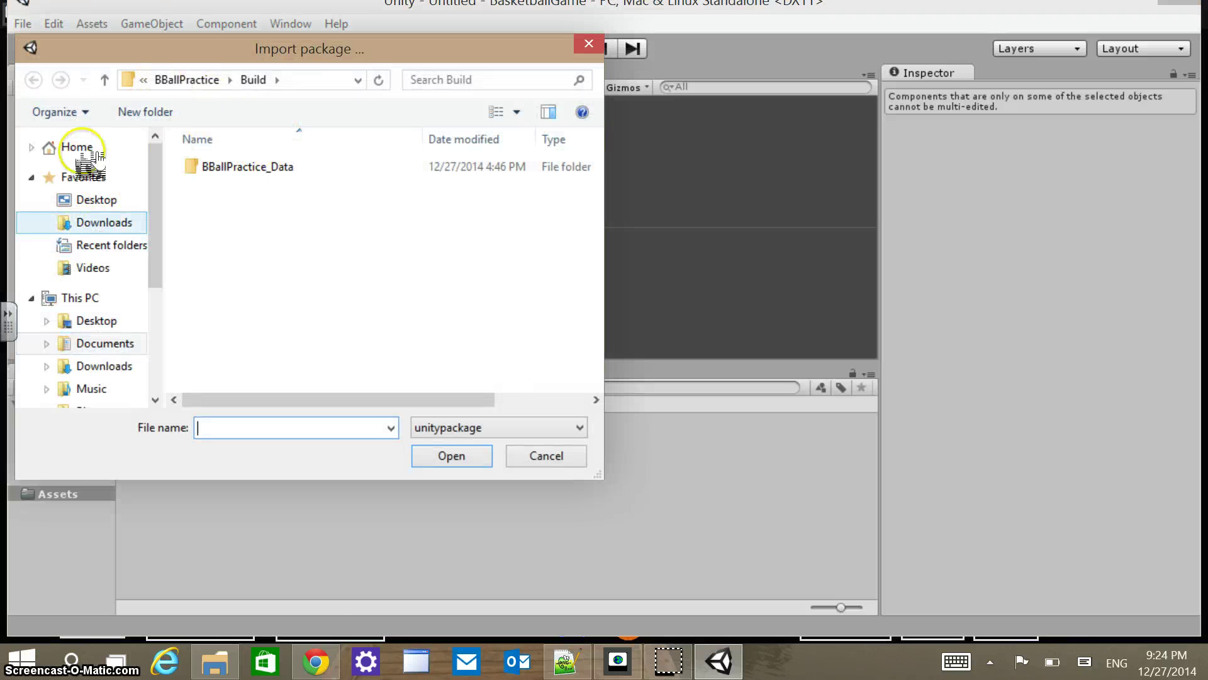
{"action": "left_click", "coordinate": [96, 199]}
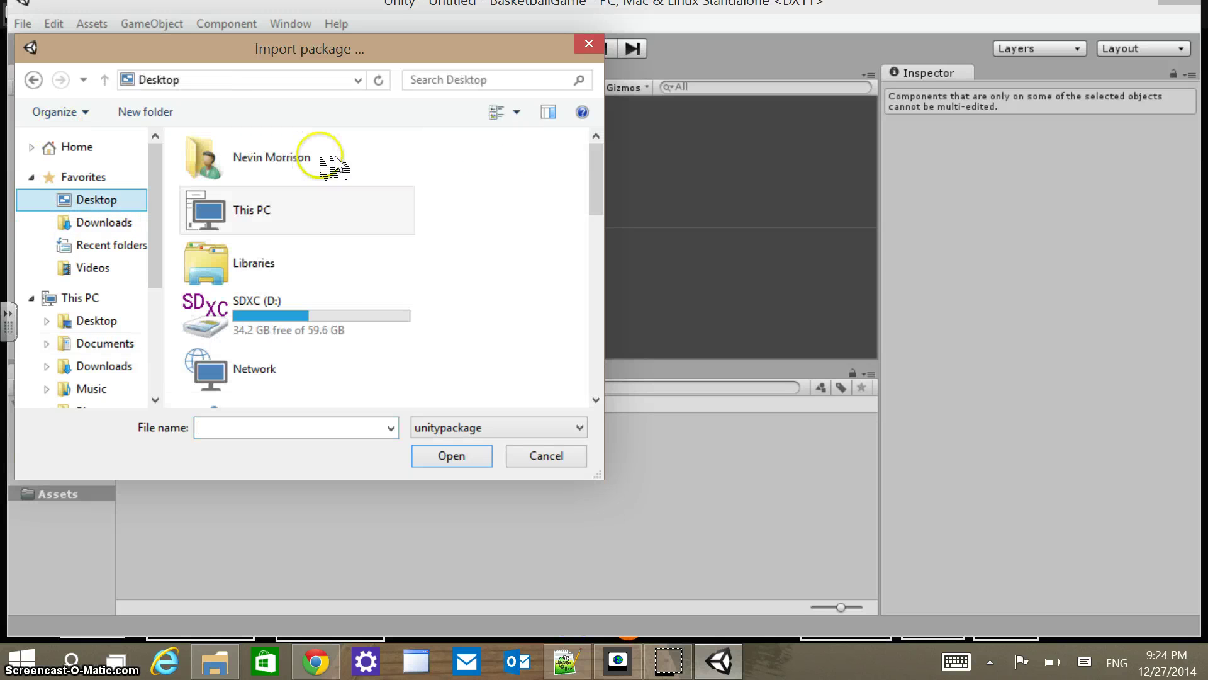
{"action": "scroll", "coordinate": [408, 151], "scroll_direction": "down", "scroll_amount": 5}
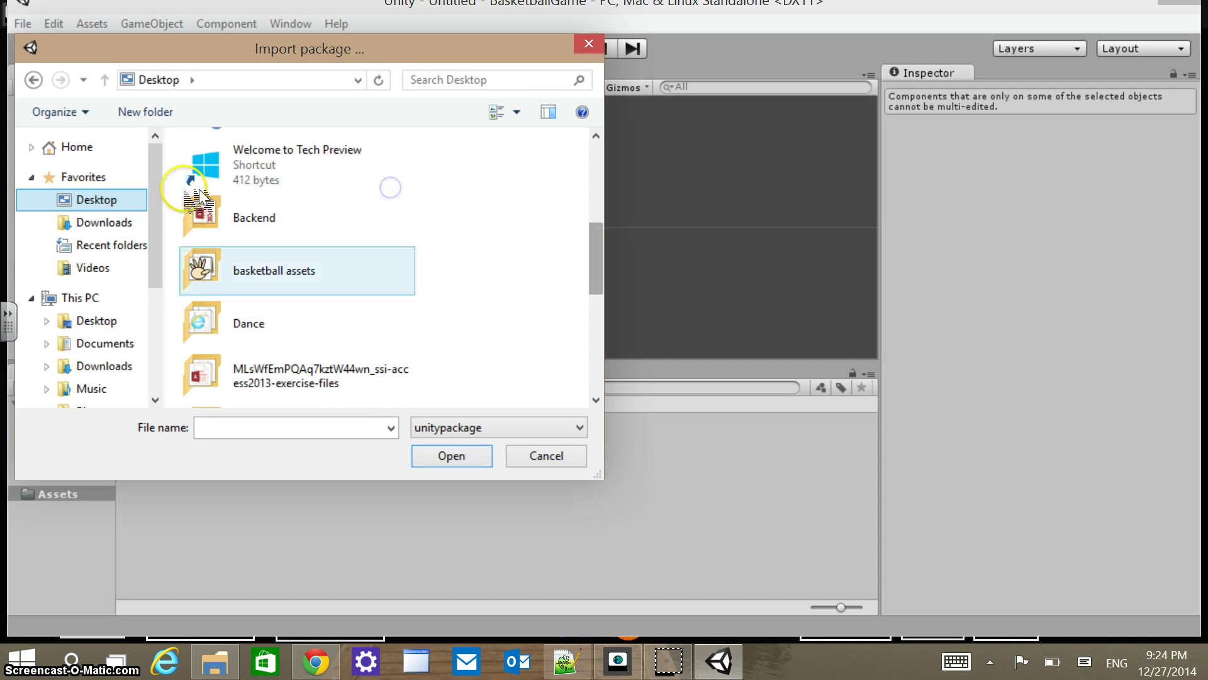
{"action": "double_click", "coordinate": [264, 270]}
{"action": "left_click", "coordinate": [308, 186]}
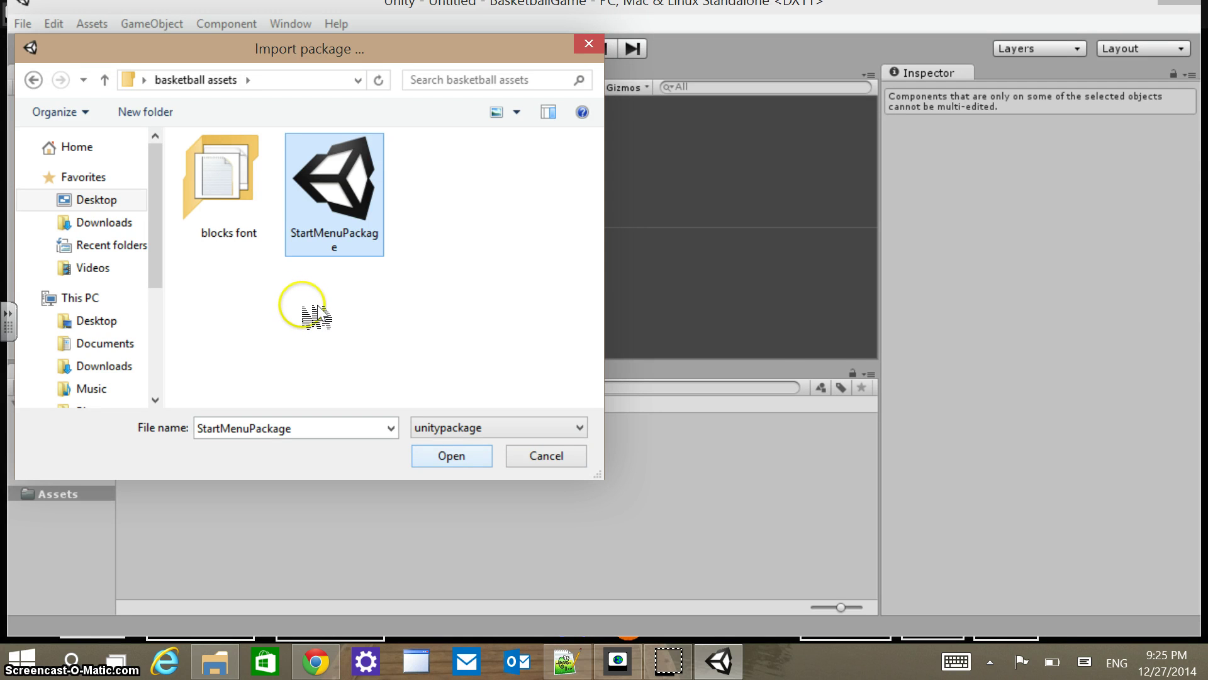
{"action": "key", "text": "Return"}
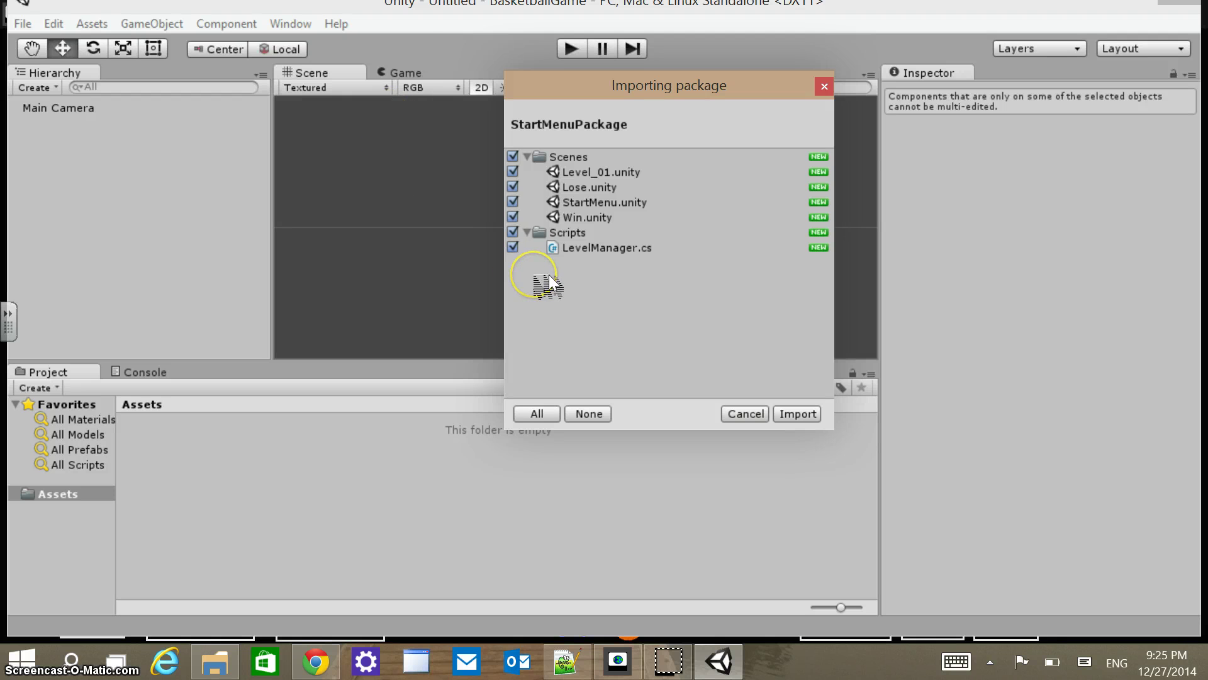
{"action": "key", "text": "Return"}
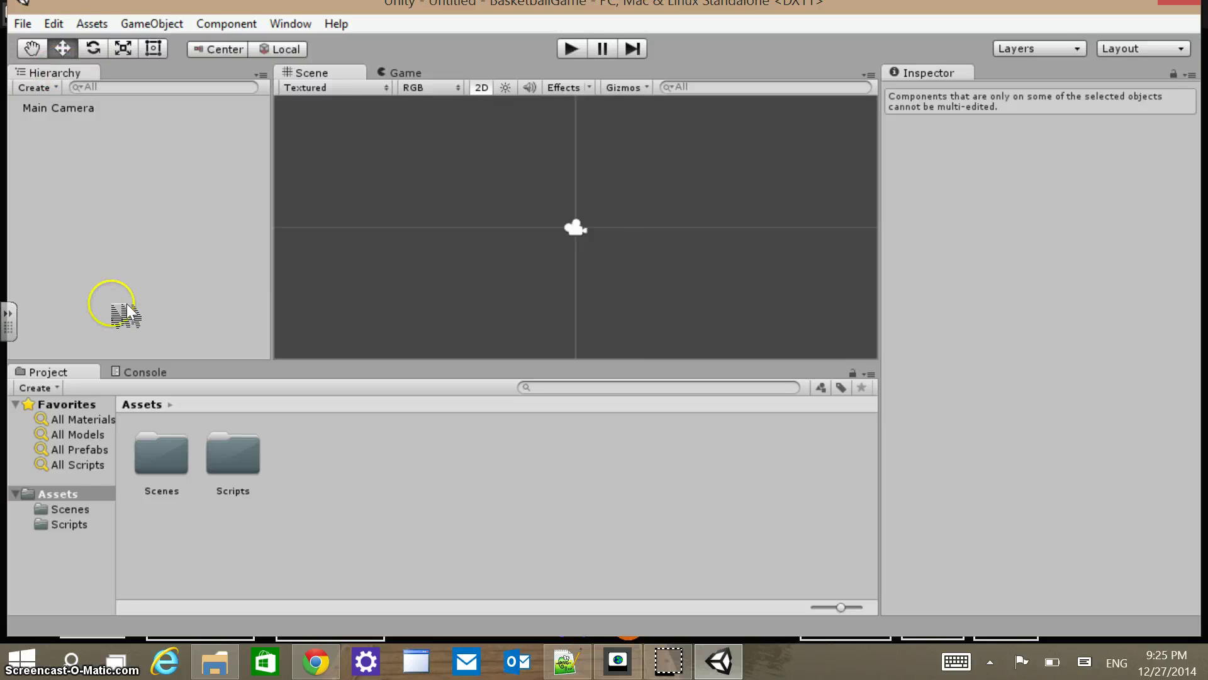
Open the StartMenu scene from the project's Scenes folder and bring its menu canvas into view
{"action": "double_click", "coordinate": [161, 456]}
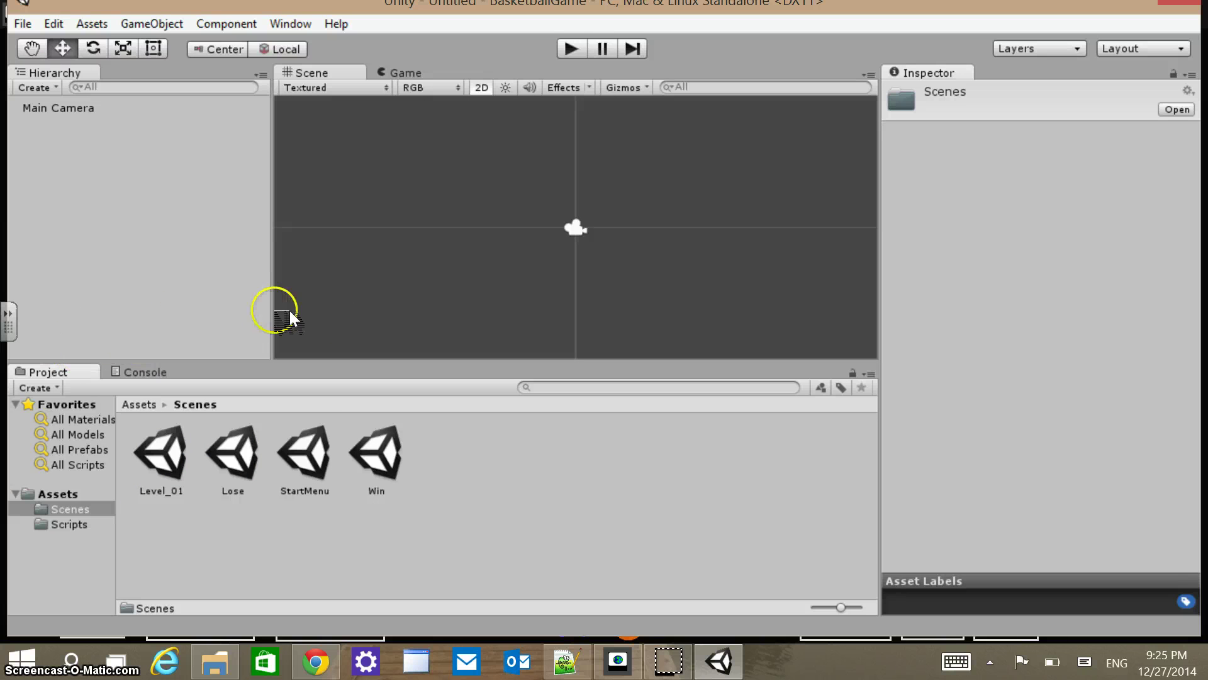
{"action": "double_click", "coordinate": [304, 451]}
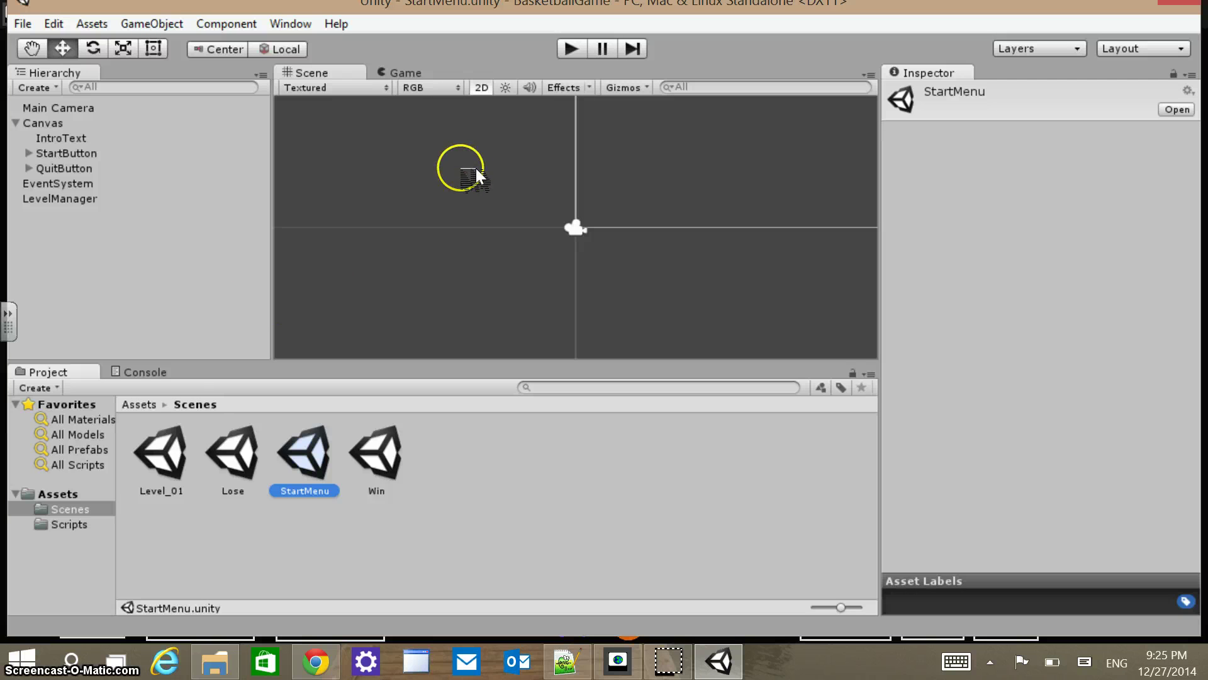
{"action": "scroll", "coordinate": [477, 169], "scroll_direction": "up", "scroll_amount": 5}
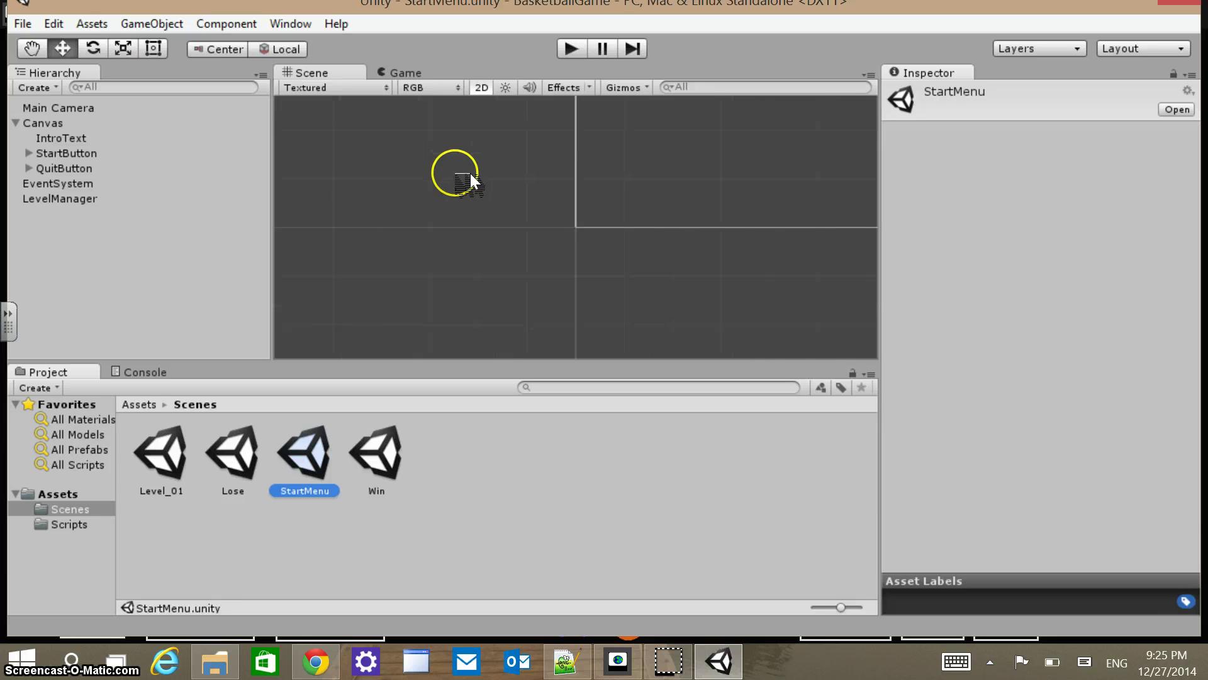
{"action": "scroll", "coordinate": [470, 174], "scroll_direction": "down", "scroll_amount": 5}
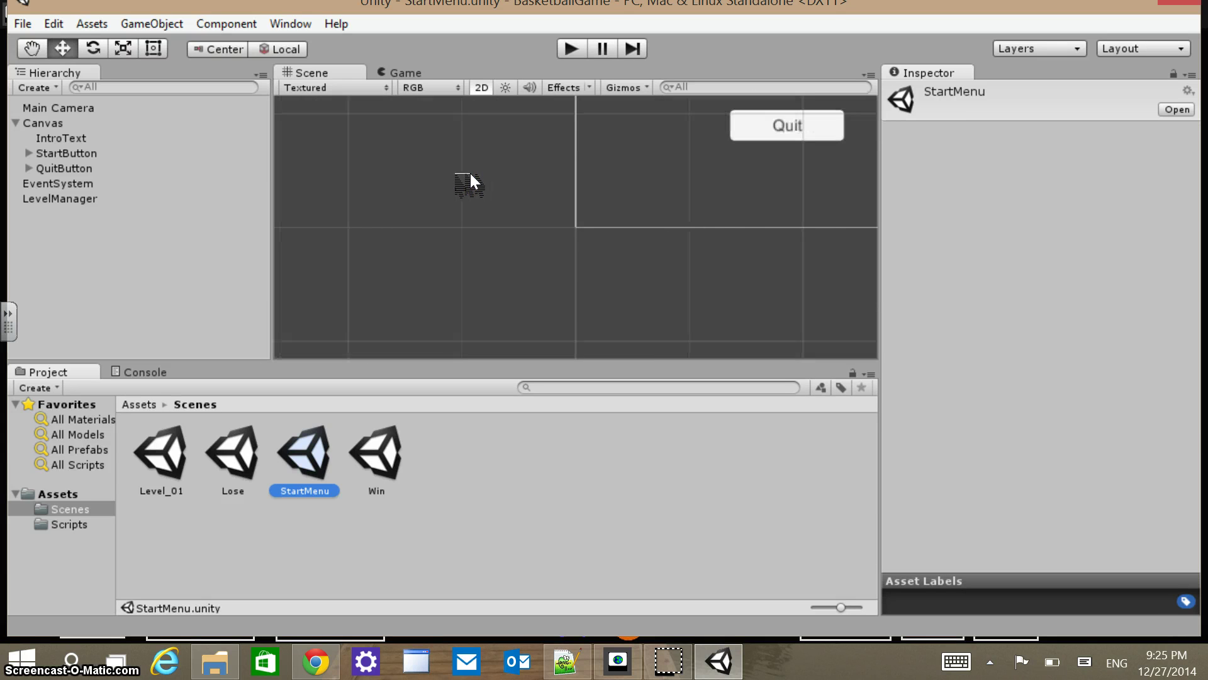
{"action": "scroll", "coordinate": [471, 172], "scroll_direction": "down", "scroll_amount": 1}
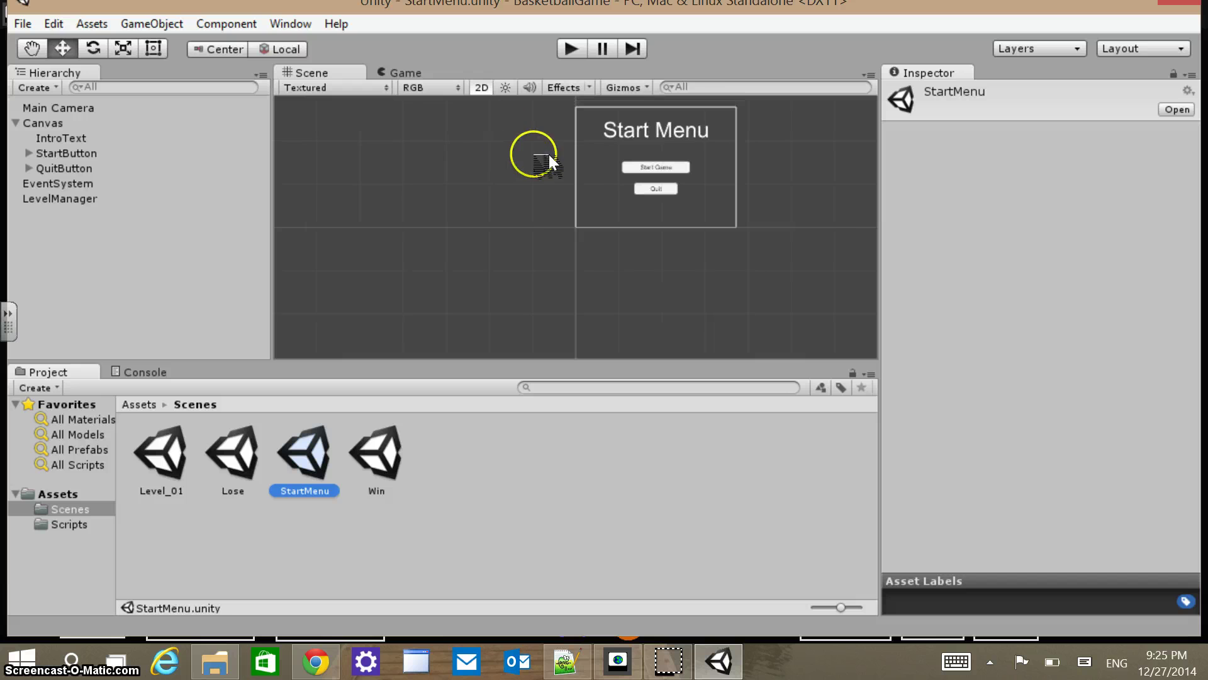
{"action": "left_click", "coordinate": [31, 48]}
{"action": "left_click_drag", "start_coordinate": [562, 107], "coordinate": [474, 158]}
{"action": "scroll", "coordinate": [440, 166], "scroll_direction": "up", "scroll_amount": 3}
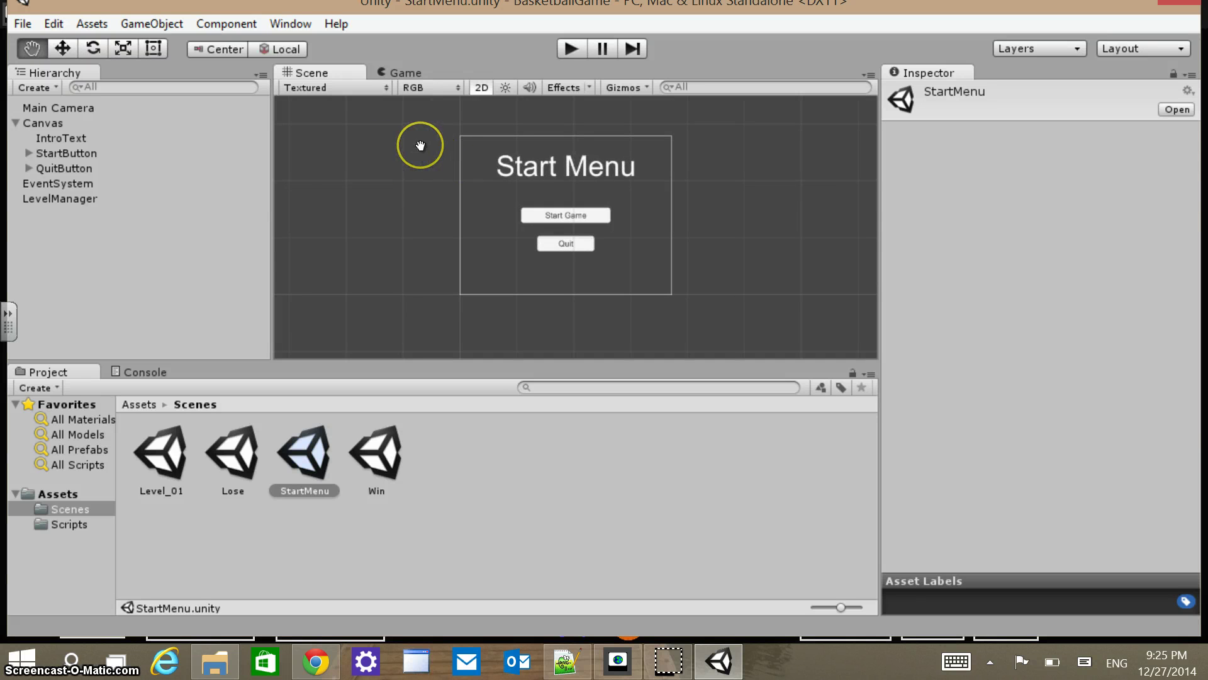
Set the Main Camera's background color to black in the StartMenu scene and save the scene
{"action": "left_click", "coordinate": [53, 71]}
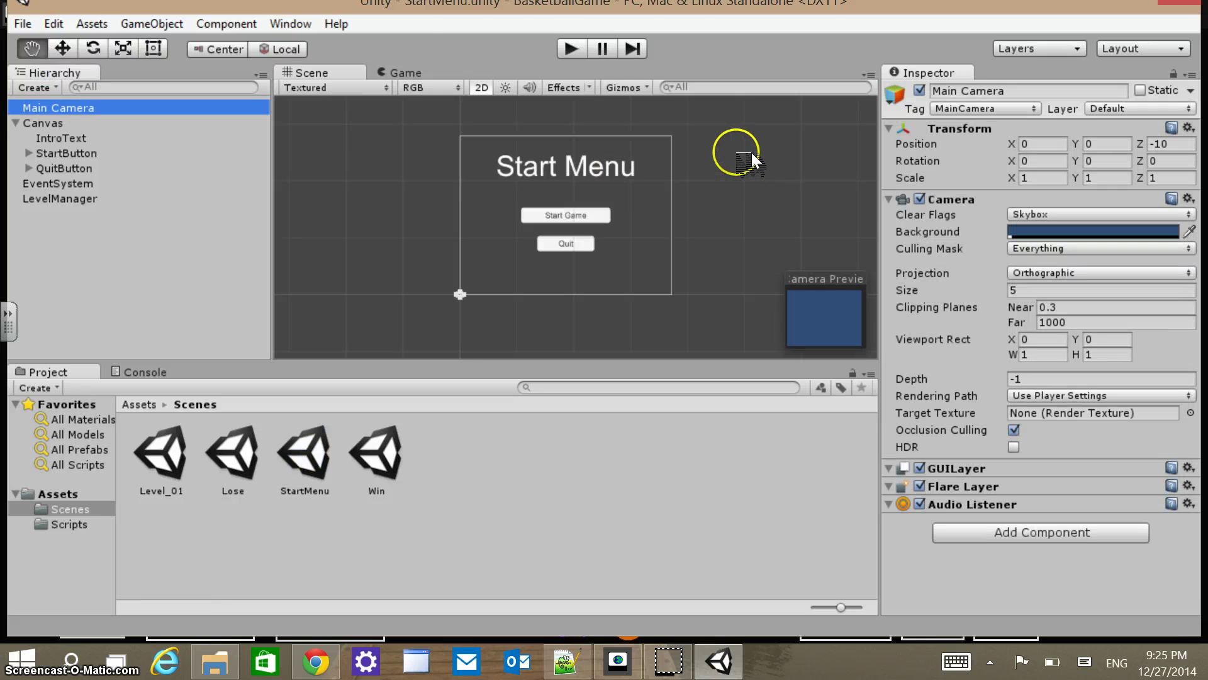
{"action": "left_click", "coordinate": [1099, 231]}
{"action": "left_click", "coordinate": [238, 246]}
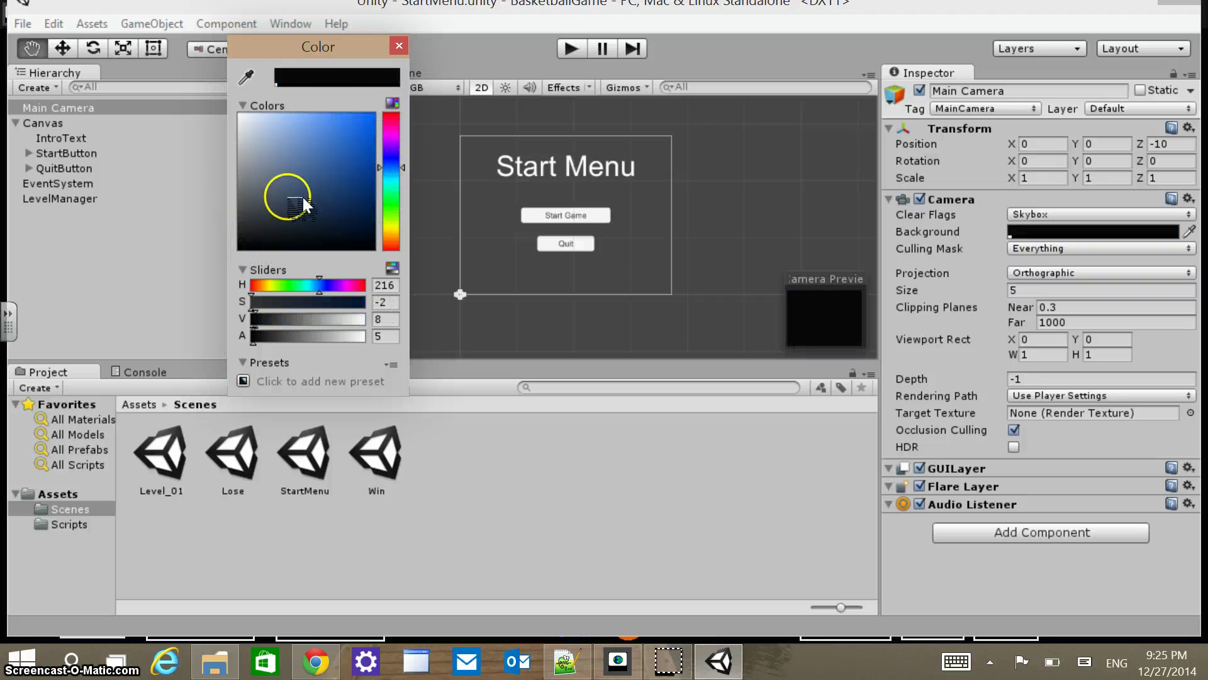
{"action": "left_click", "coordinate": [267, 30]}
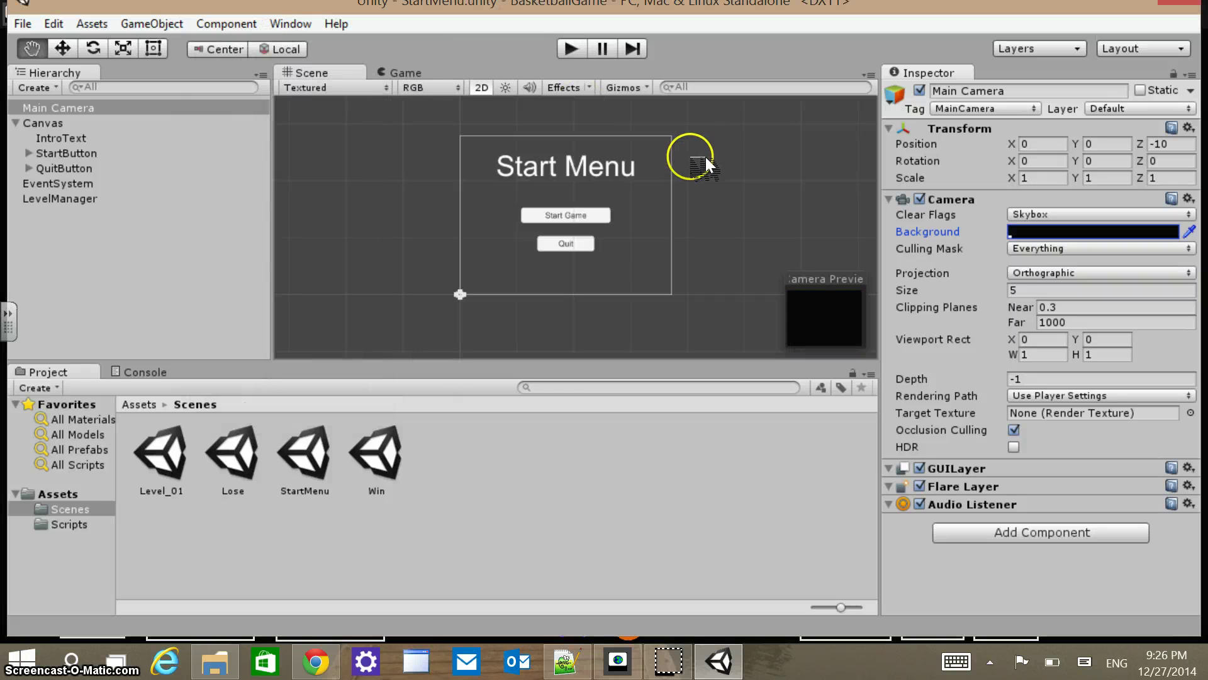
{"action": "left_click", "coordinate": [22, 23]}
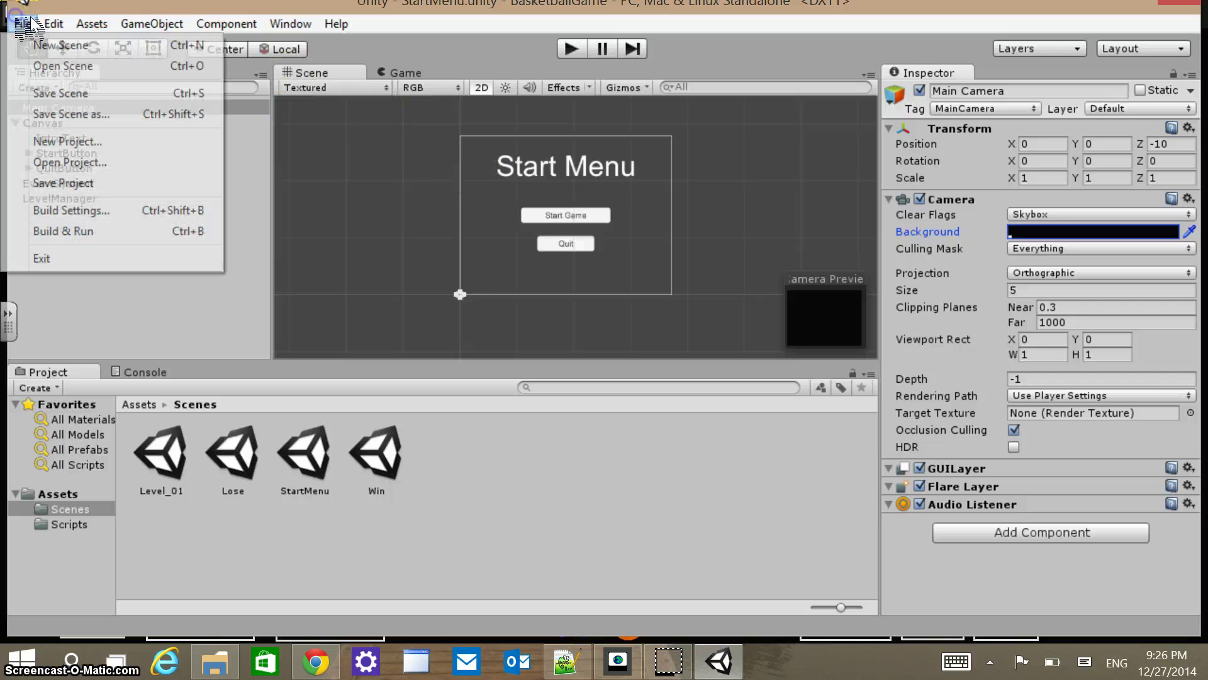
{"action": "left_click", "coordinate": [57, 93]}
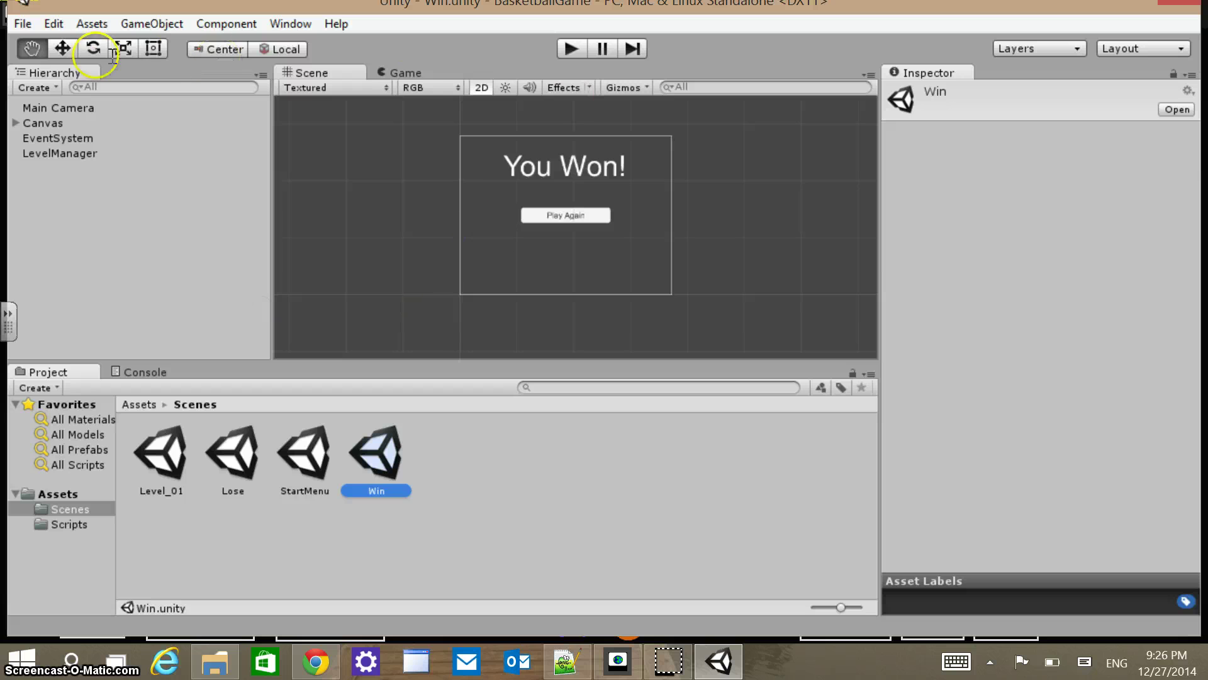
Set the Main Camera's background color to black in the Win scene and save the scene
{"action": "left_click", "coordinate": [78, 74]}
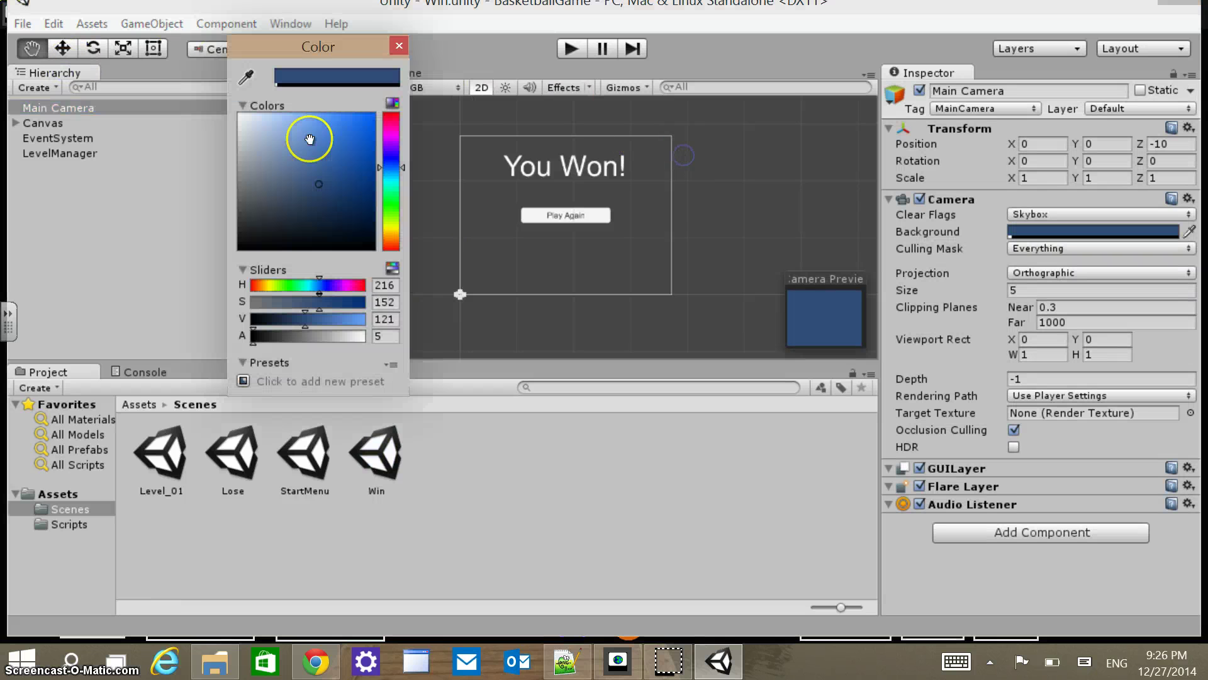
{"action": "left_click_drag", "start_coordinate": [311, 135], "coordinate": [179, 173]}
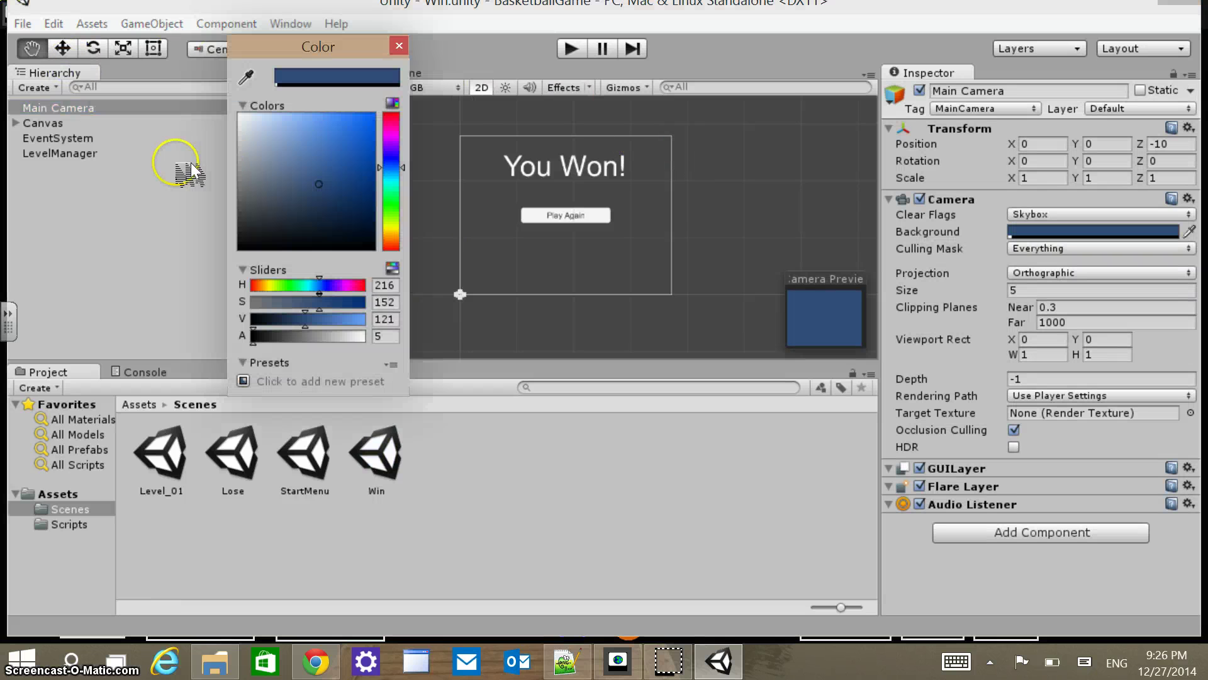
{"action": "left_click", "coordinate": [284, 29]}
{"action": "left_click", "coordinate": [28, 23]}
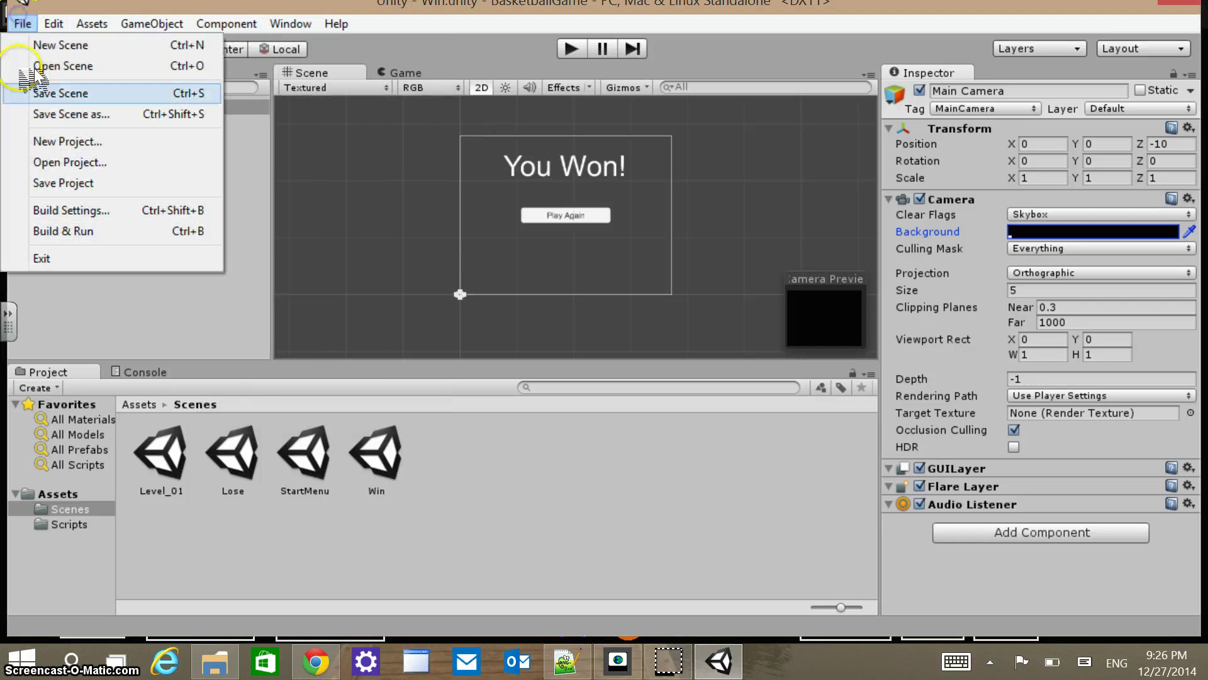
{"action": "left_click", "coordinate": [37, 93]}
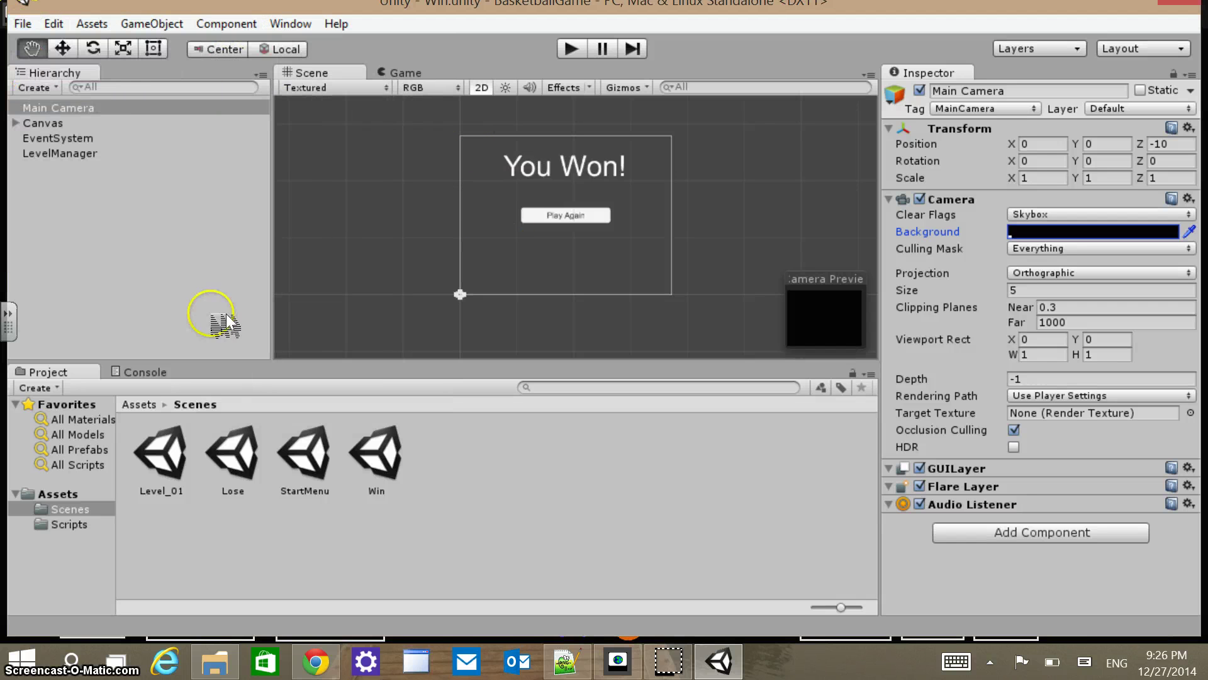
Set the Main Camera's background color to black in the Lose scene and save the scene
{"action": "double_click", "coordinate": [232, 458]}
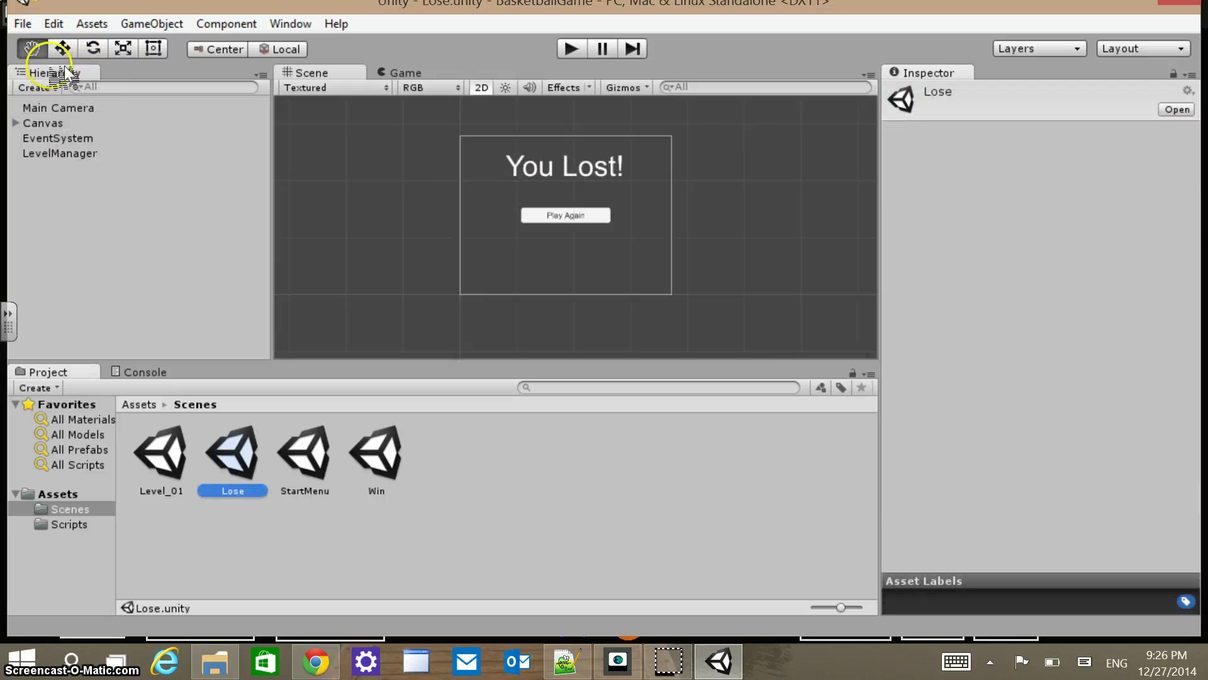
{"action": "left_click", "coordinate": [58, 107]}
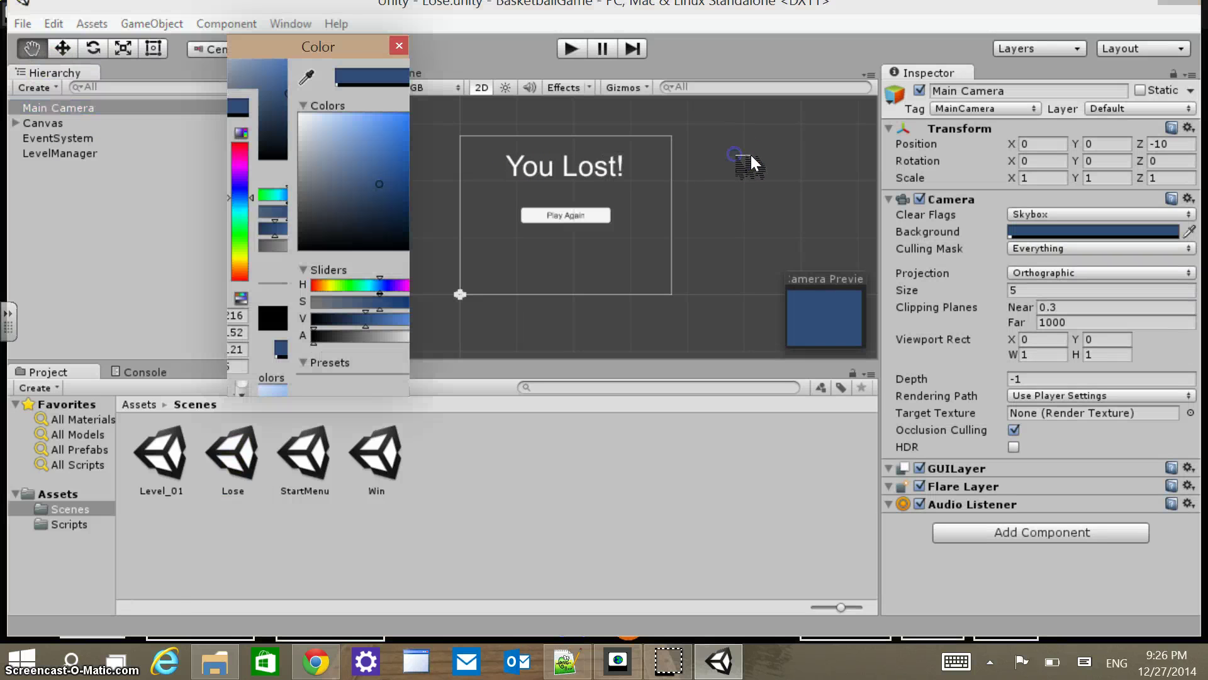
{"action": "left_click", "coordinate": [249, 246]}
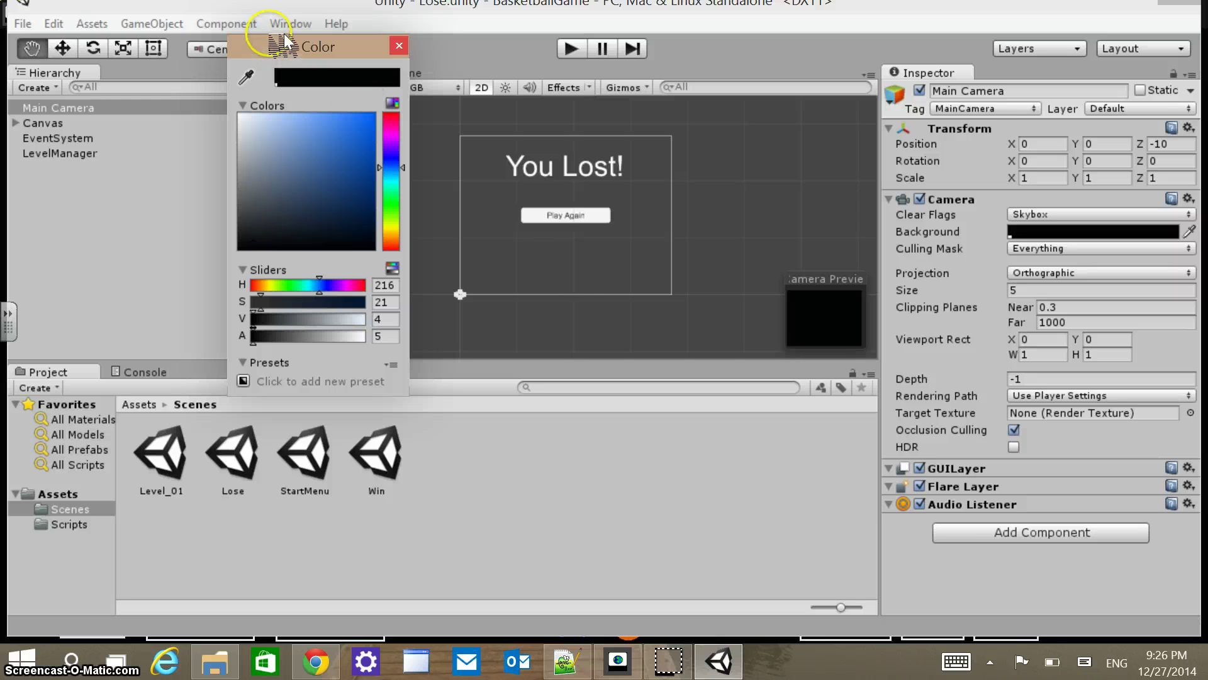
{"action": "left_click", "coordinate": [23, 23]}
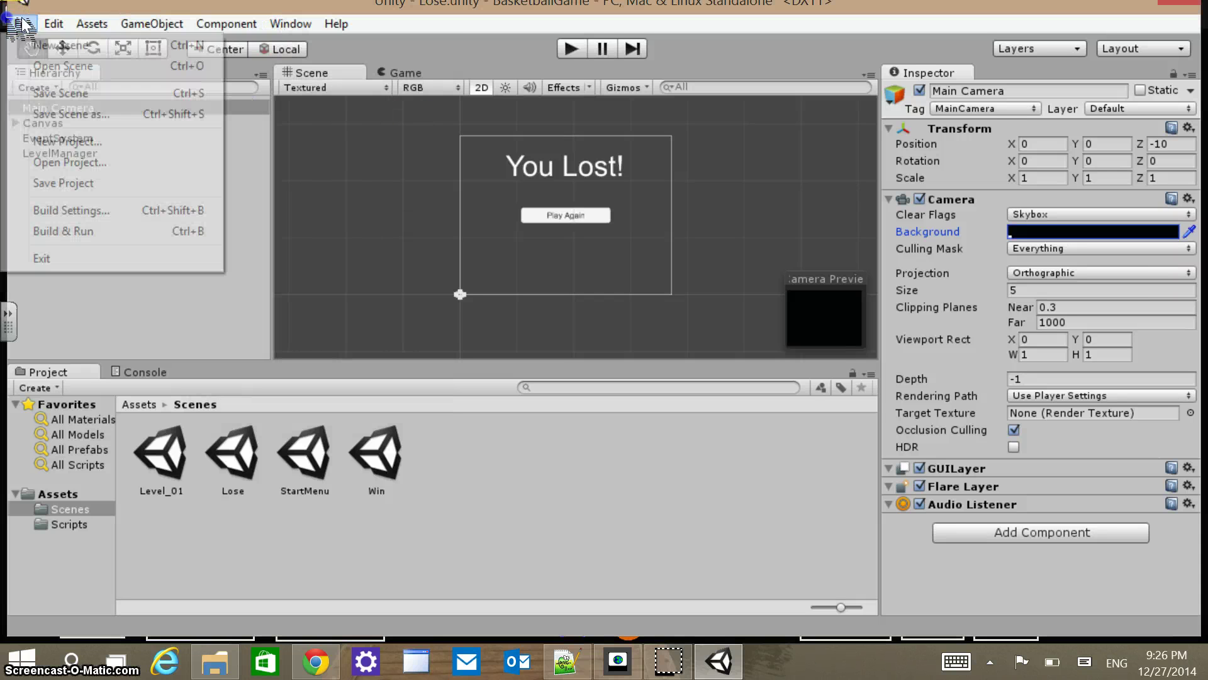
{"action": "left_click", "coordinate": [60, 93]}
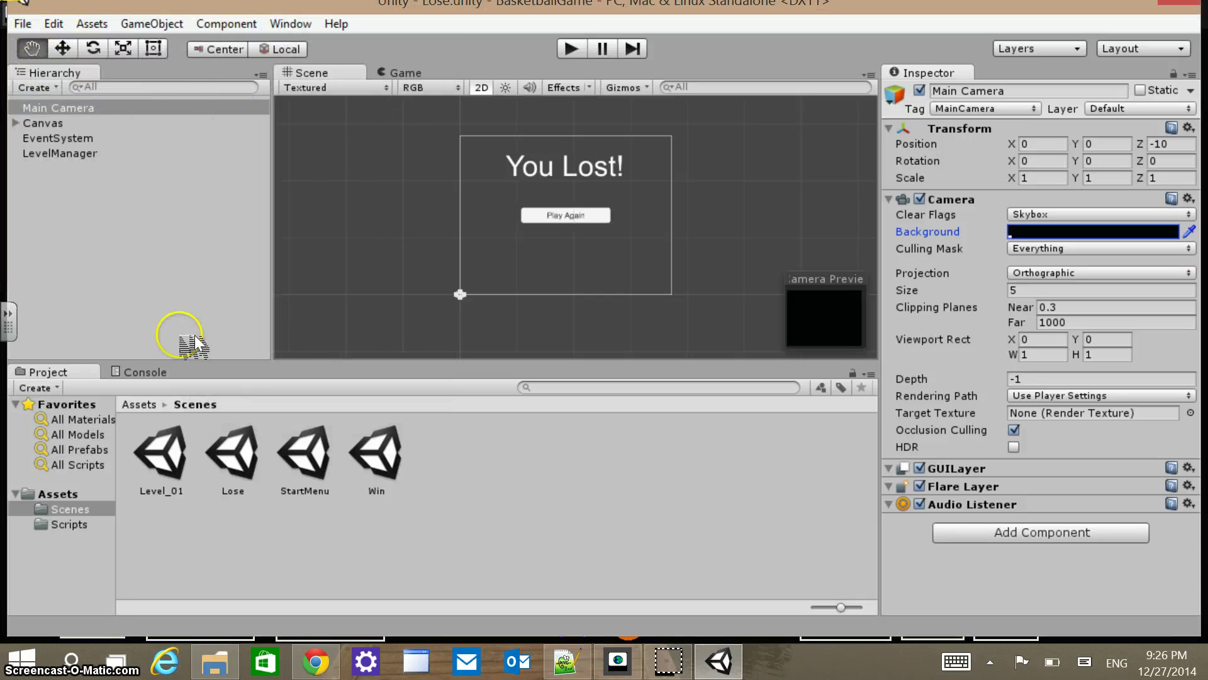
Set the Main Camera's background color to black in the Level_01 scene and save the scene
{"action": "left_click", "coordinate": [161, 455]}
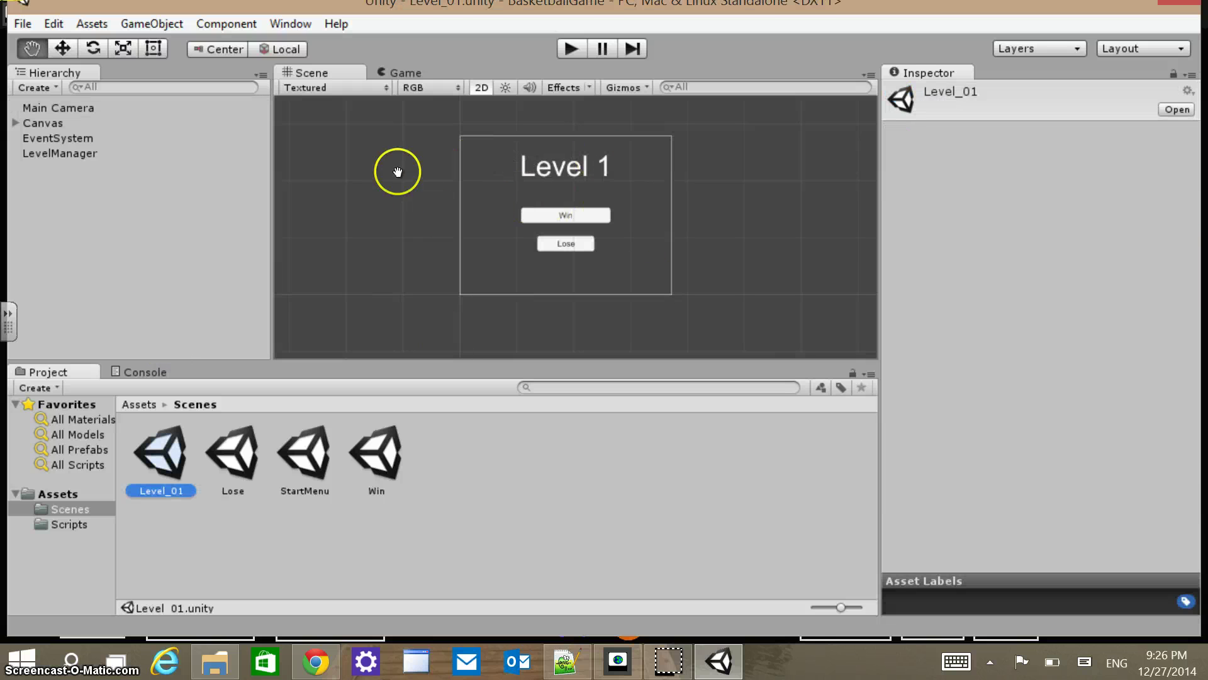
{"action": "left_click", "coordinate": [58, 107]}
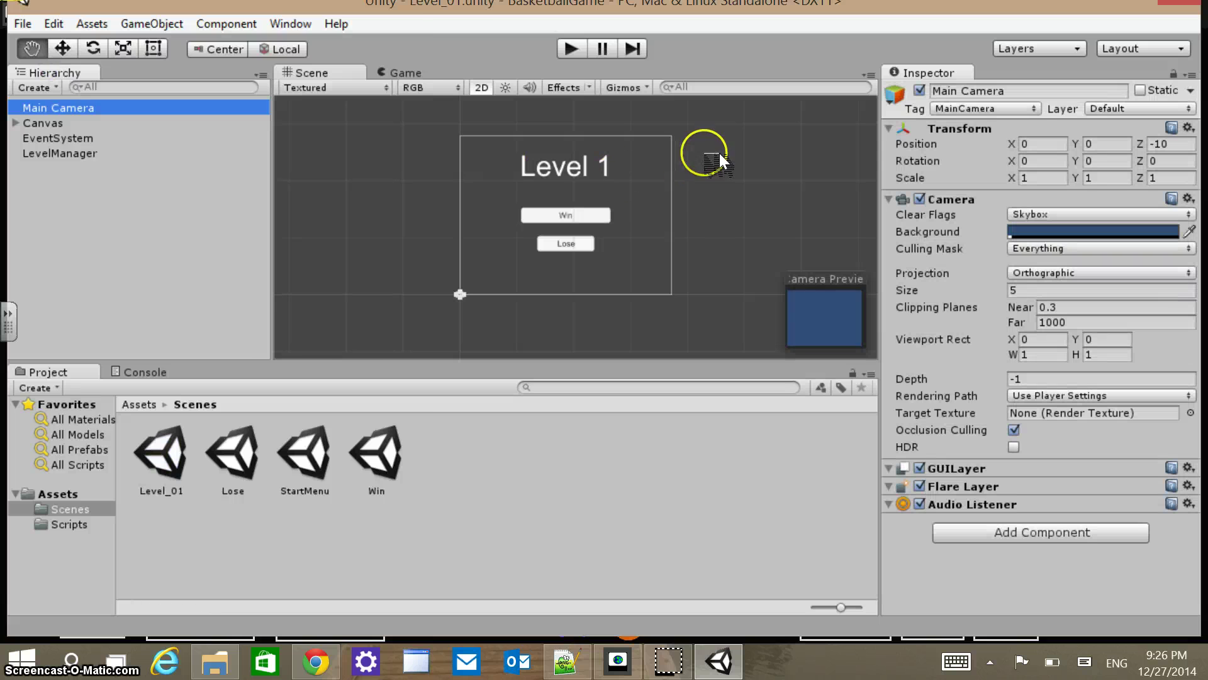
{"action": "left_click", "coordinate": [1056, 231]}
{"action": "left_click", "coordinate": [239, 247]}
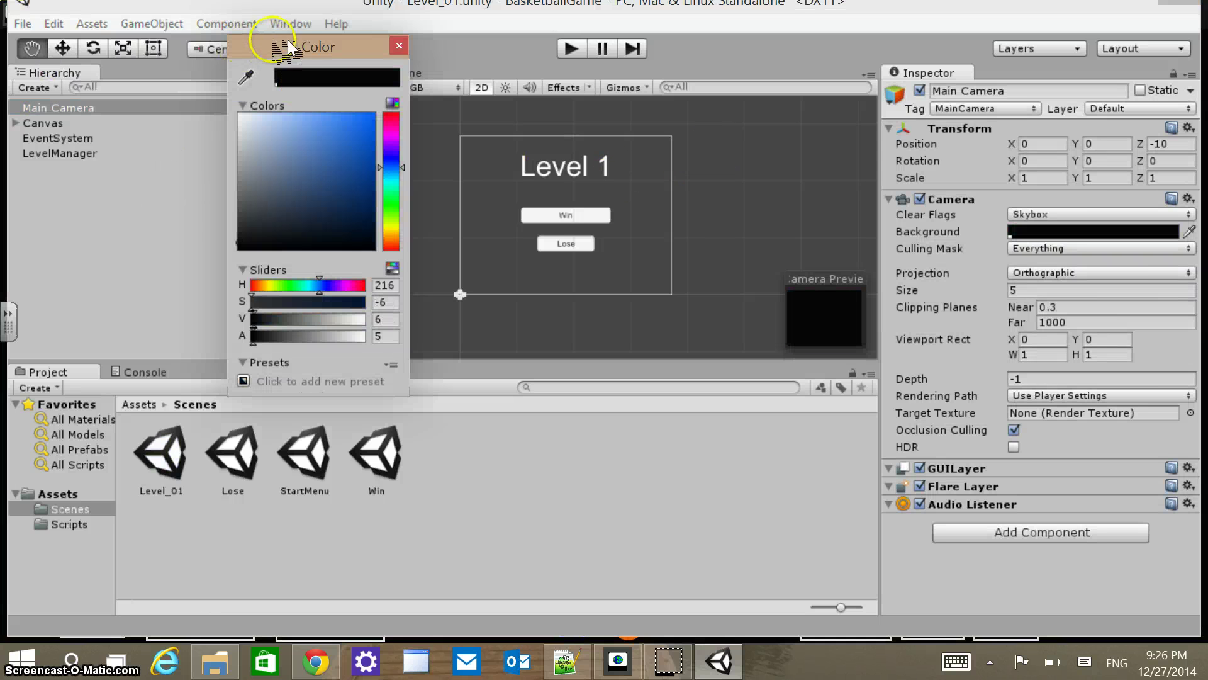
{"action": "left_click", "coordinate": [399, 46]}
{"action": "left_click", "coordinate": [23, 24]}
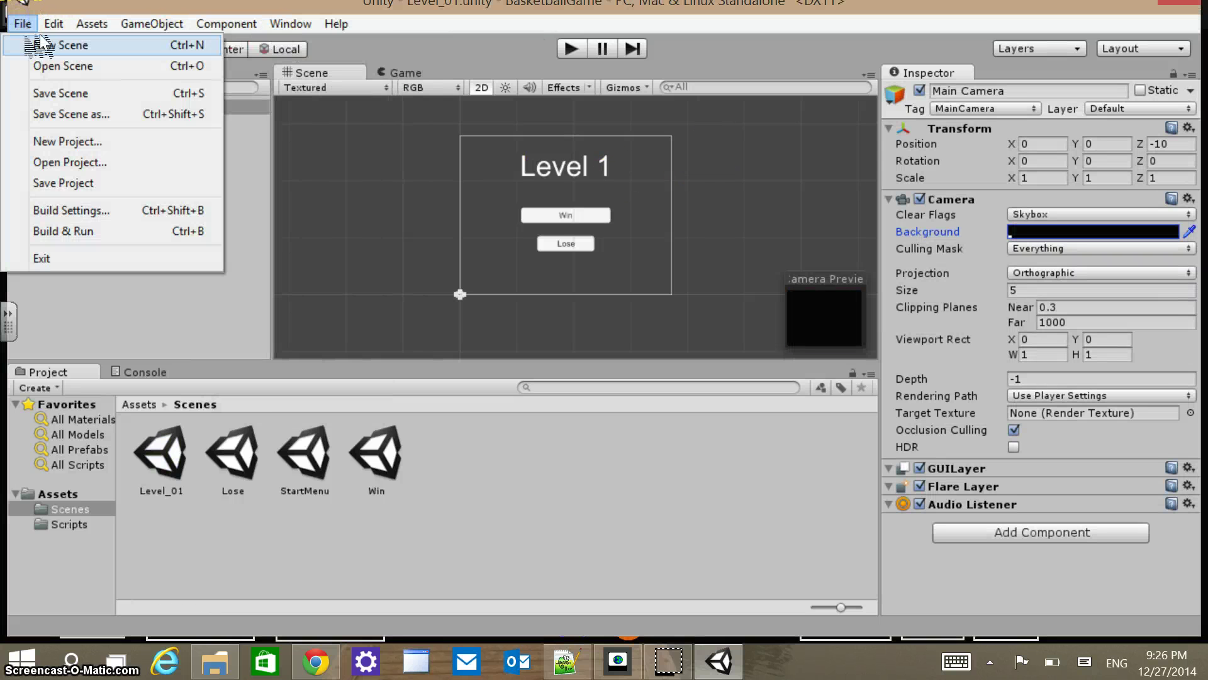
{"action": "left_click", "coordinate": [60, 93]}
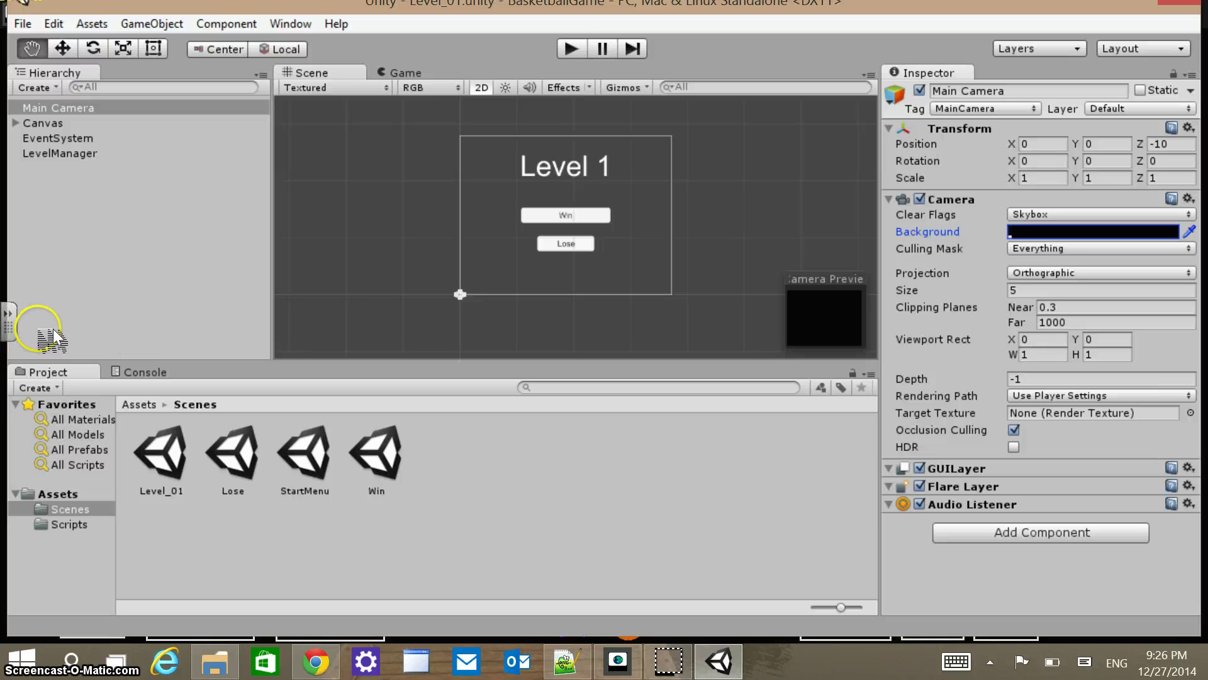
Create a folder named Fonts in the project's Assets folder and open it
{"action": "left_click", "coordinate": [55, 493]}
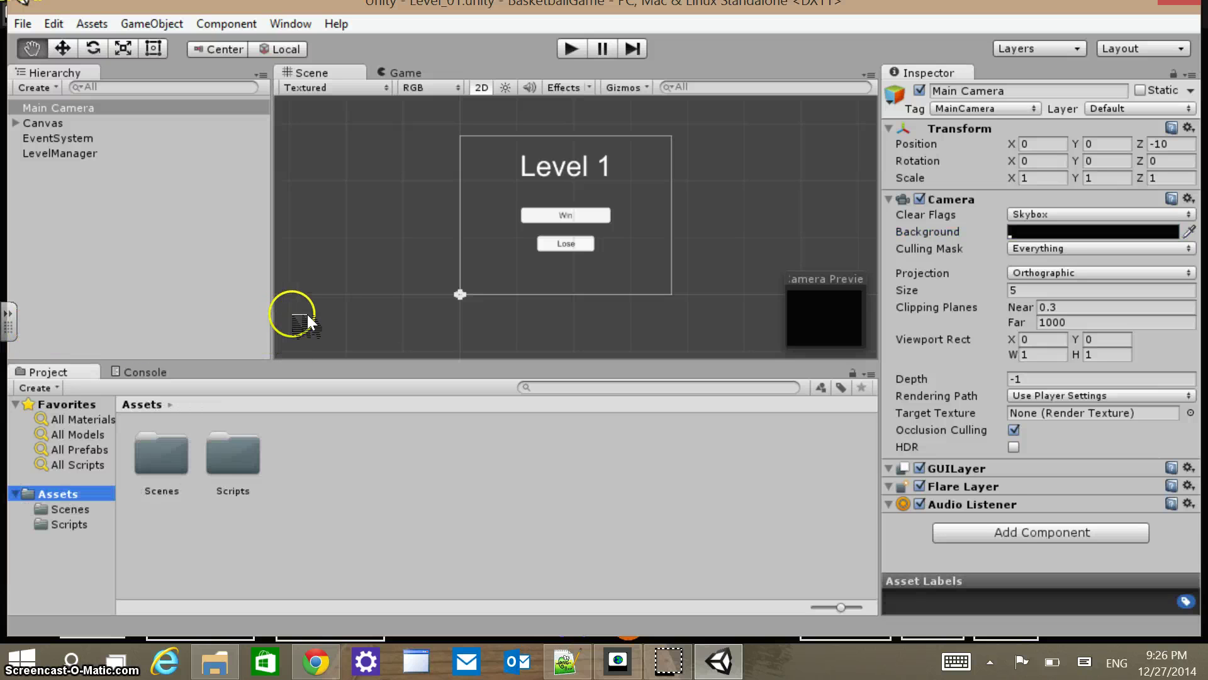
{"action": "right_click", "coordinate": [419, 465]}
{"action": "mouse_move", "coordinate": [584, 177]}
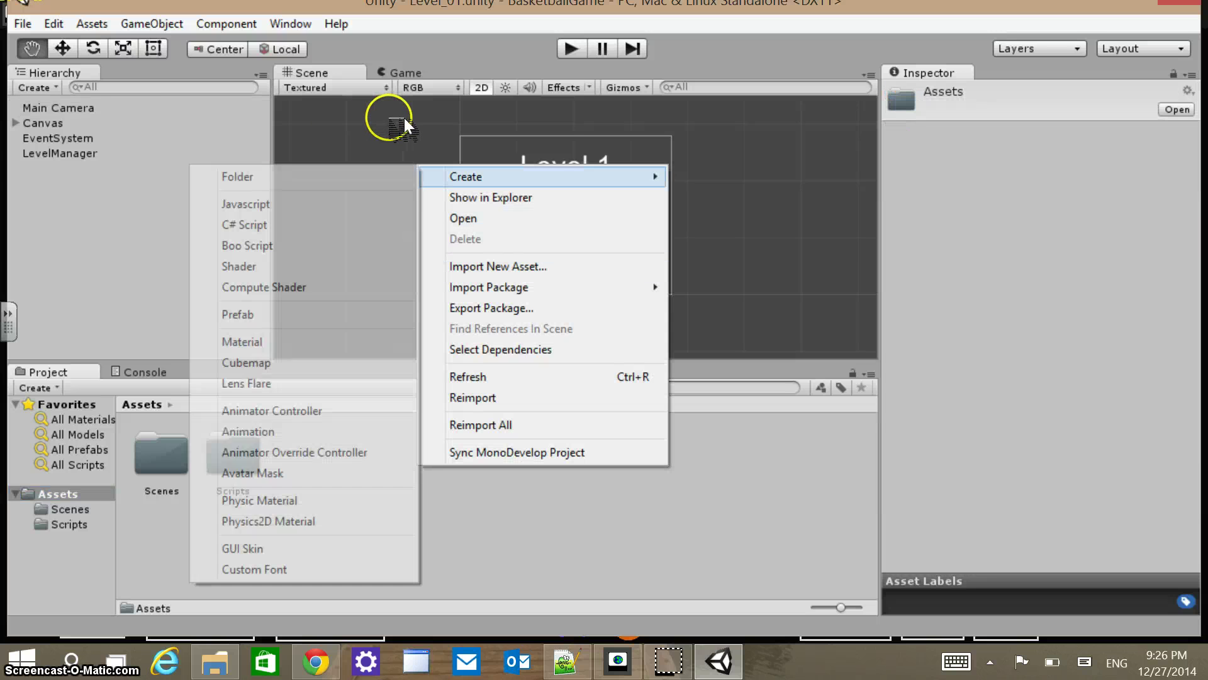
{"action": "key", "text": "Down"}
{"action": "key", "text": "Right"}
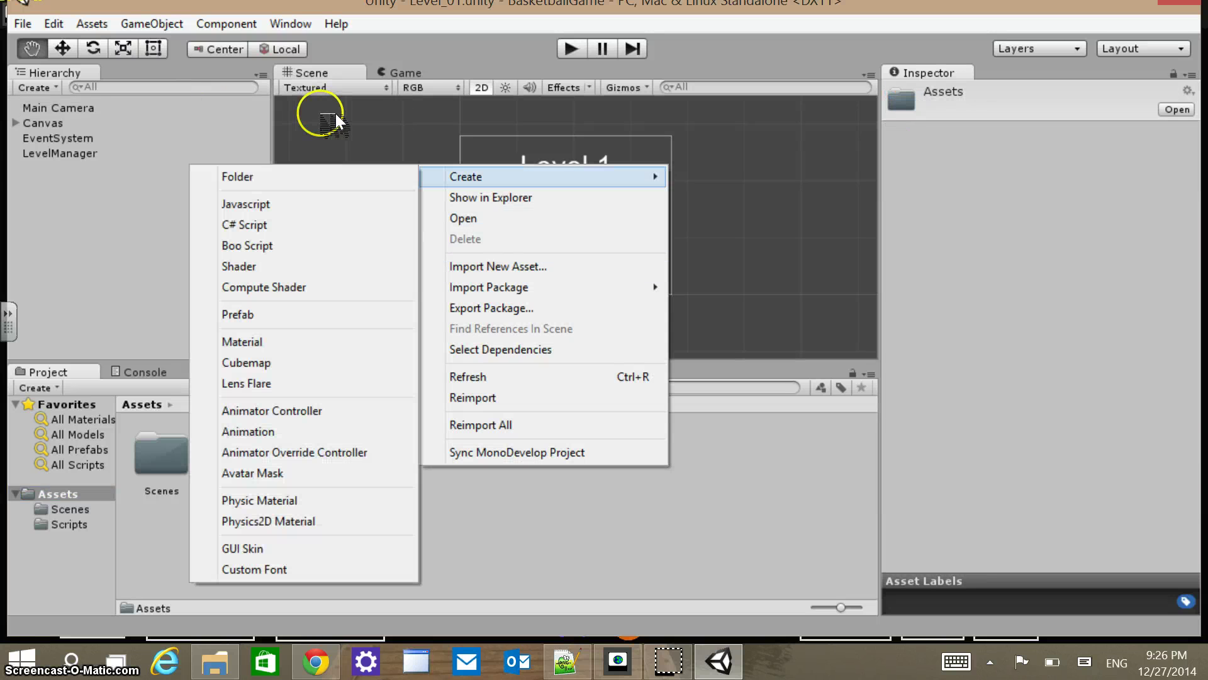
{"action": "key", "text": "Return"}
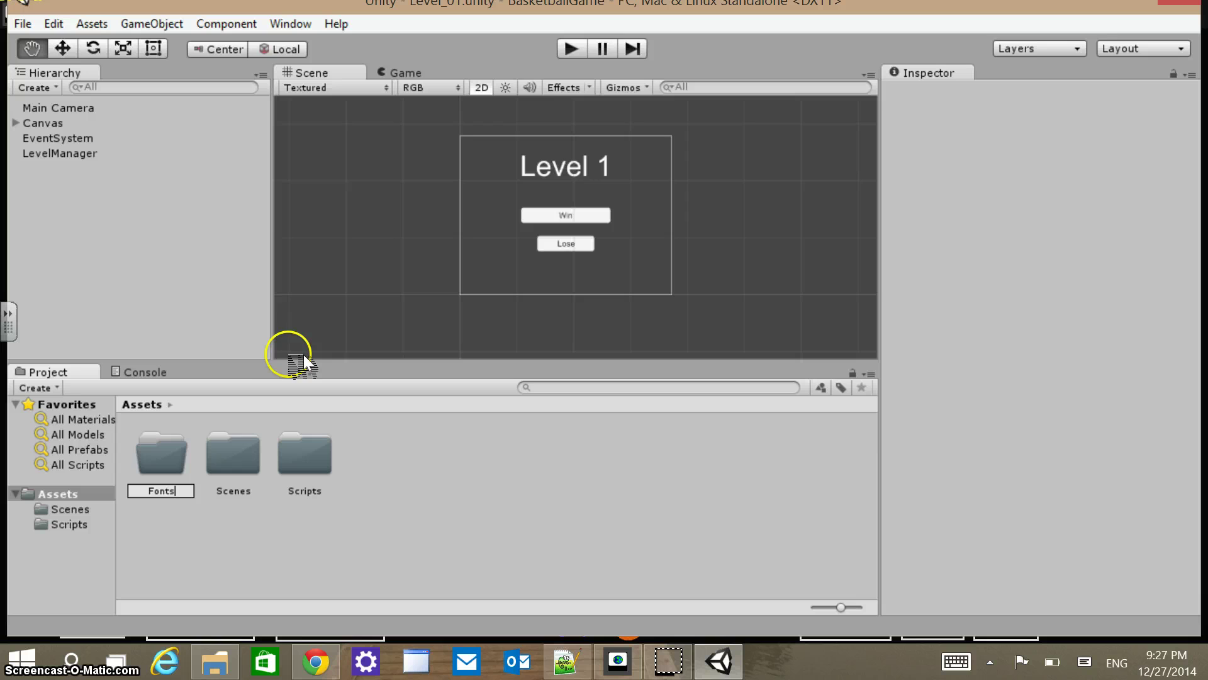
{"action": "left_click", "coordinate": [224, 353]}
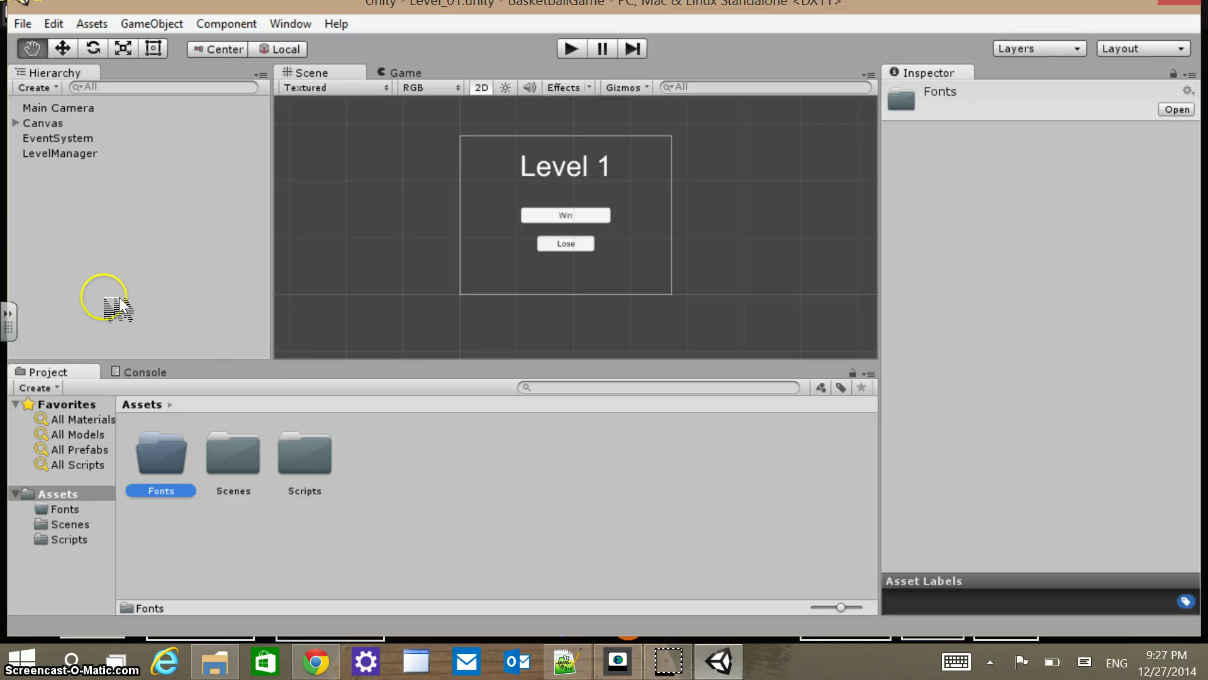
{"action": "key", "text": "Return"}
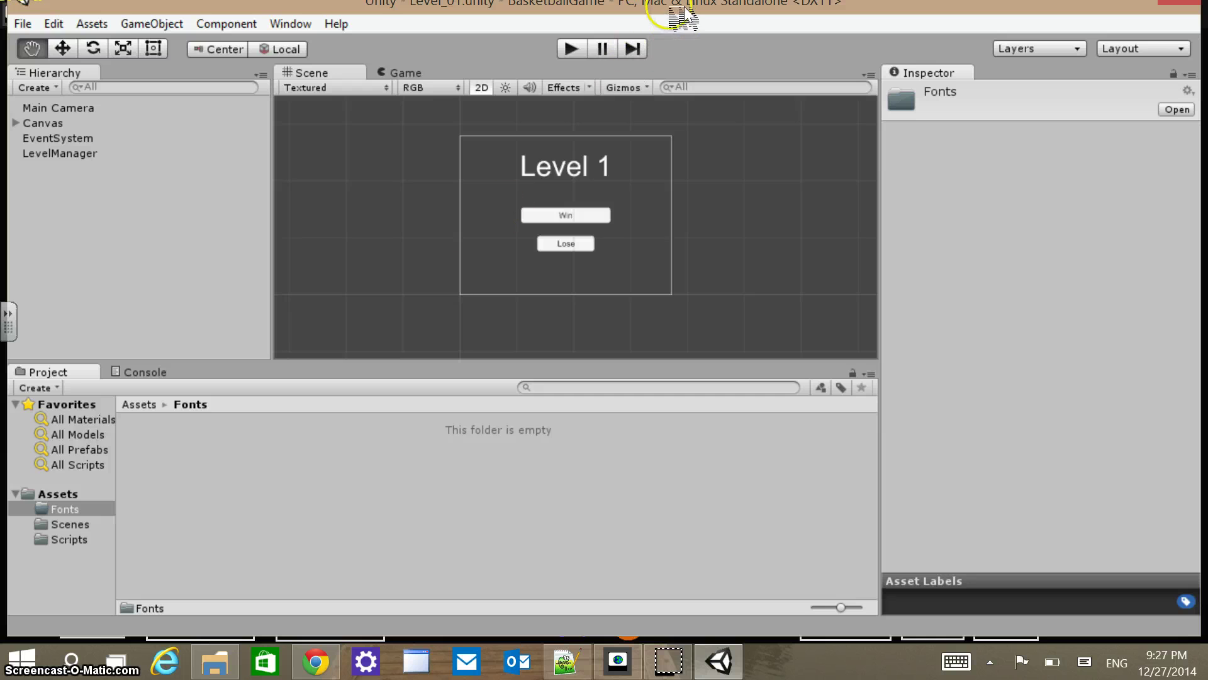
Close the Diagram app and arrange the Unity editor side by side with the basketball assets file window
{"action": "left_click_drag", "start_coordinate": [684, 15], "coordinate": [498, 44]}
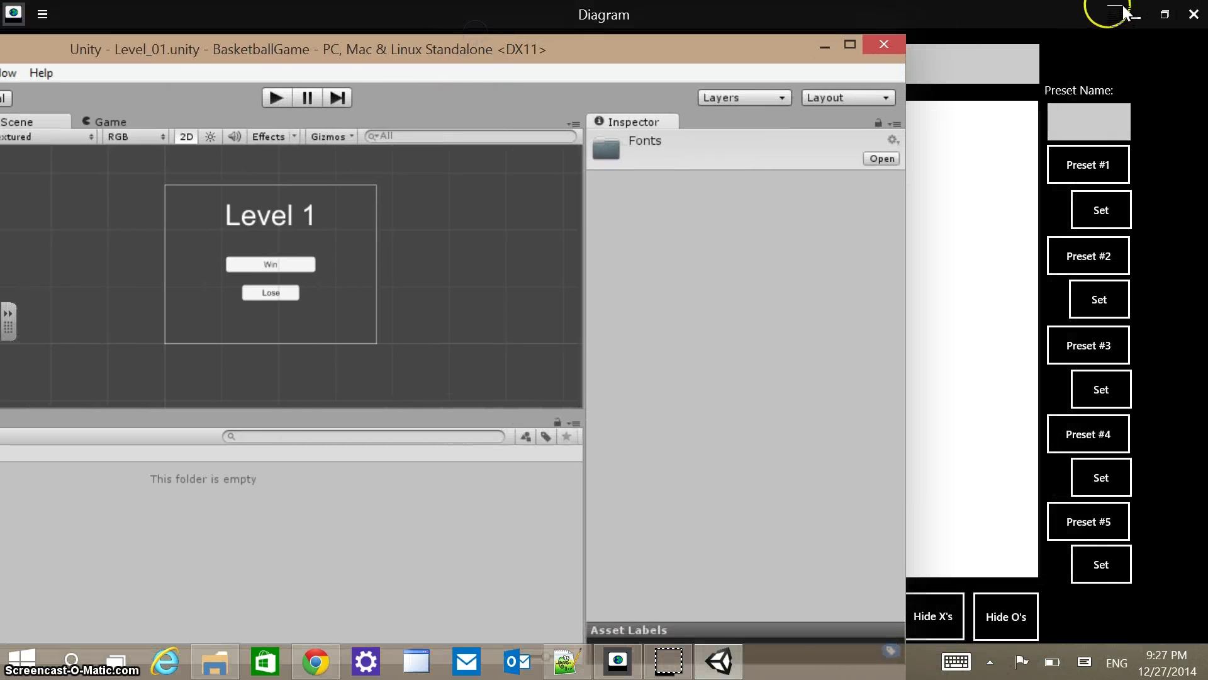
{"action": "left_click", "coordinate": [1194, 14]}
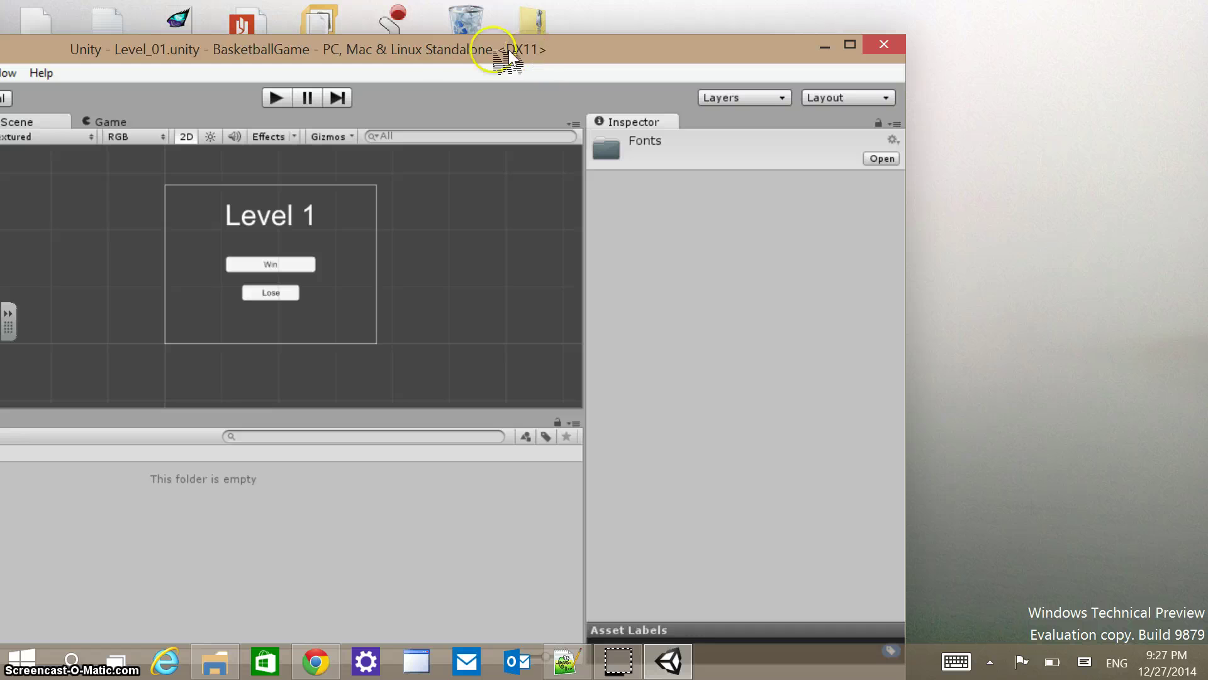
{"action": "left_click_drag", "start_coordinate": [496, 35], "coordinate": [780, 168]}
{"action": "left_click_drag", "start_coordinate": [768, 124], "coordinate": [809, 87]}
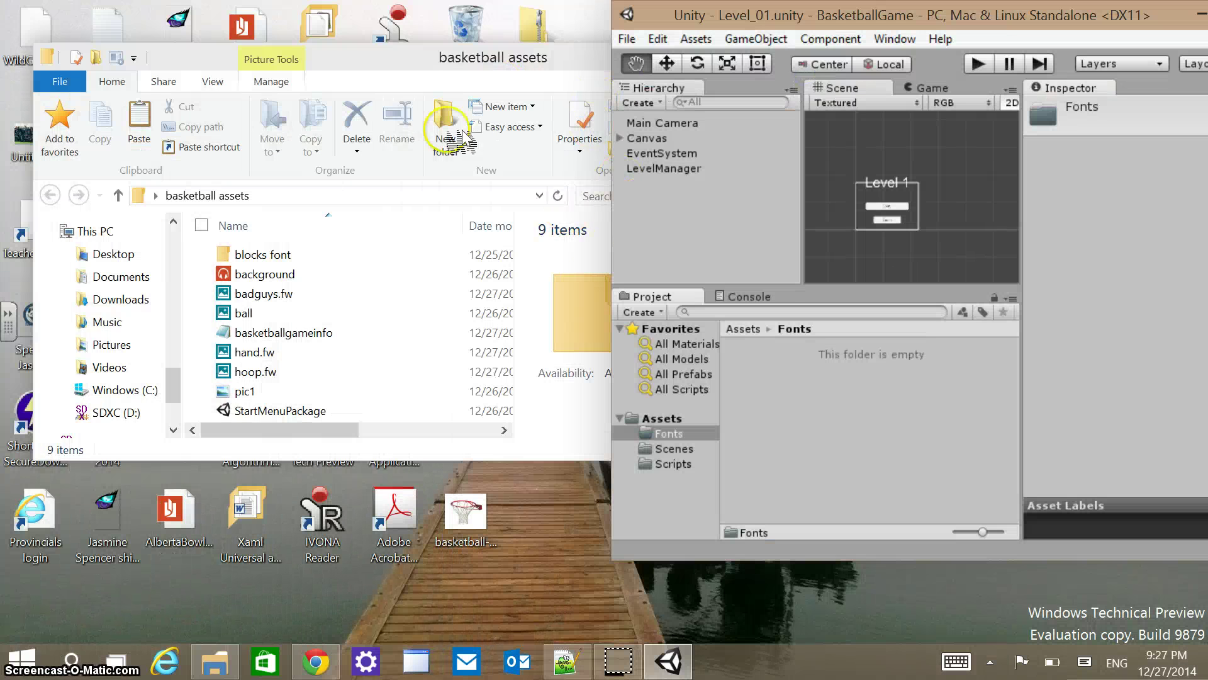
{"action": "left_click_drag", "start_coordinate": [558, 63], "coordinate": [3, 63]}
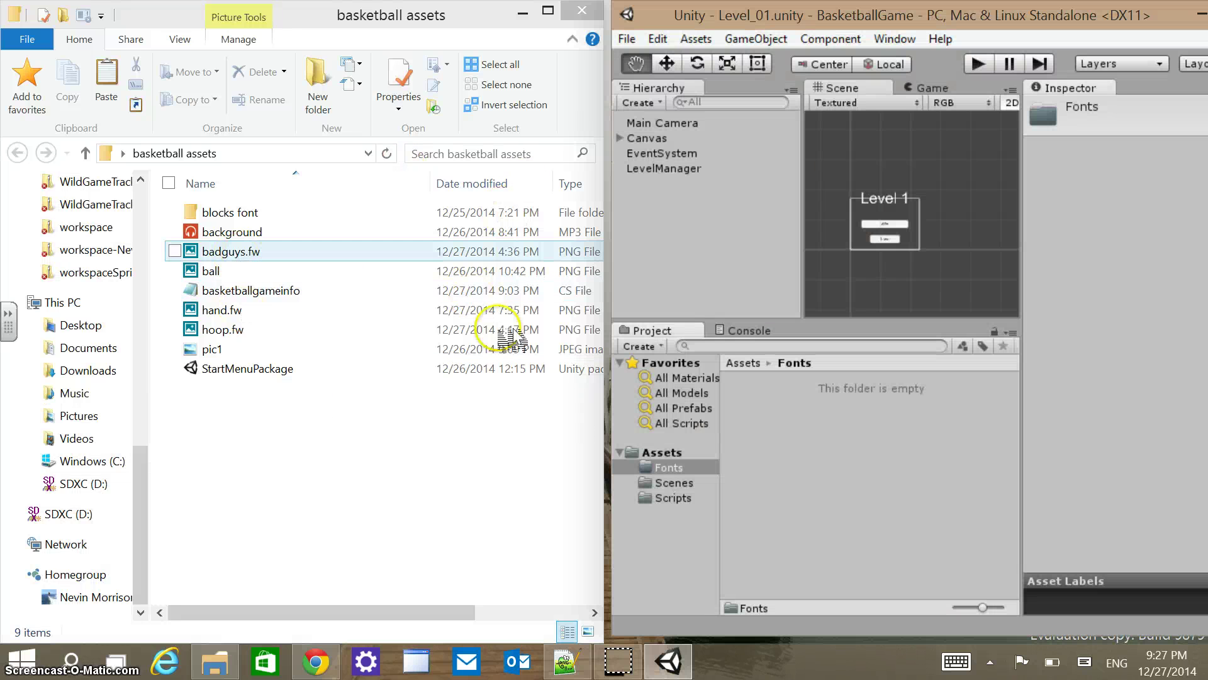
Import the blocks TrueType font from the blocks font subfolder of basketball assets into the project's Fonts folder
{"action": "left_click_drag", "start_coordinate": [513, 337], "coordinate": [218, 218]}
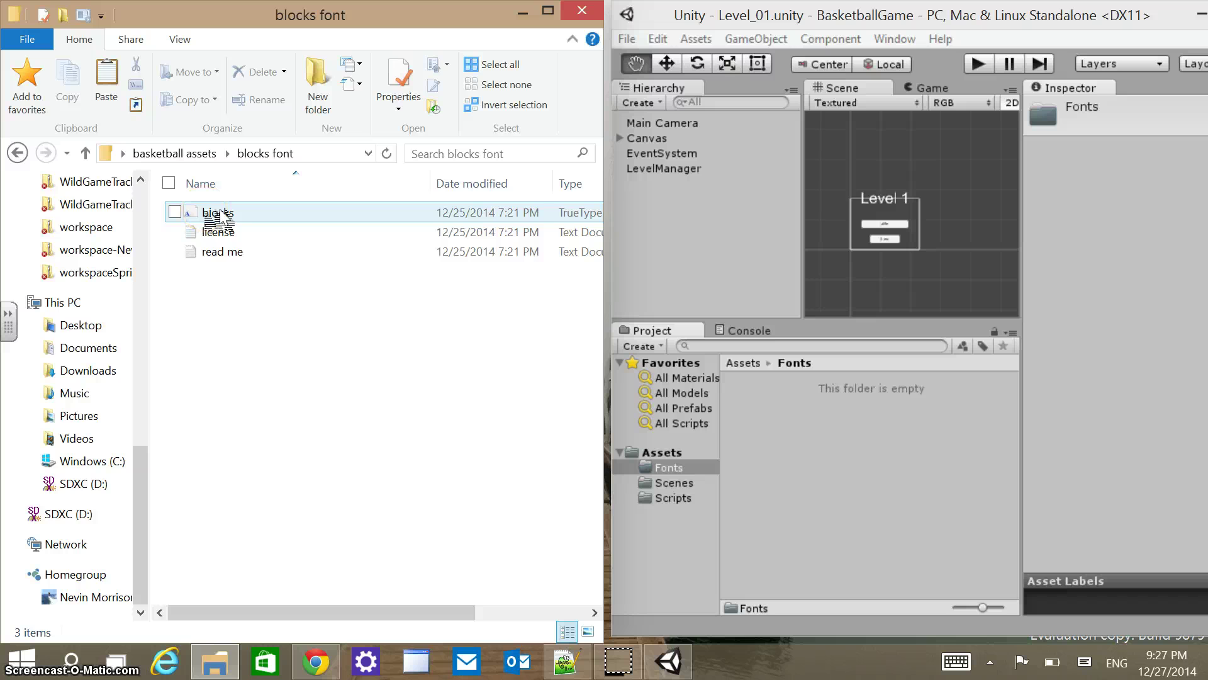
{"action": "left_click_drag", "start_coordinate": [209, 211], "coordinate": [575, 301]}
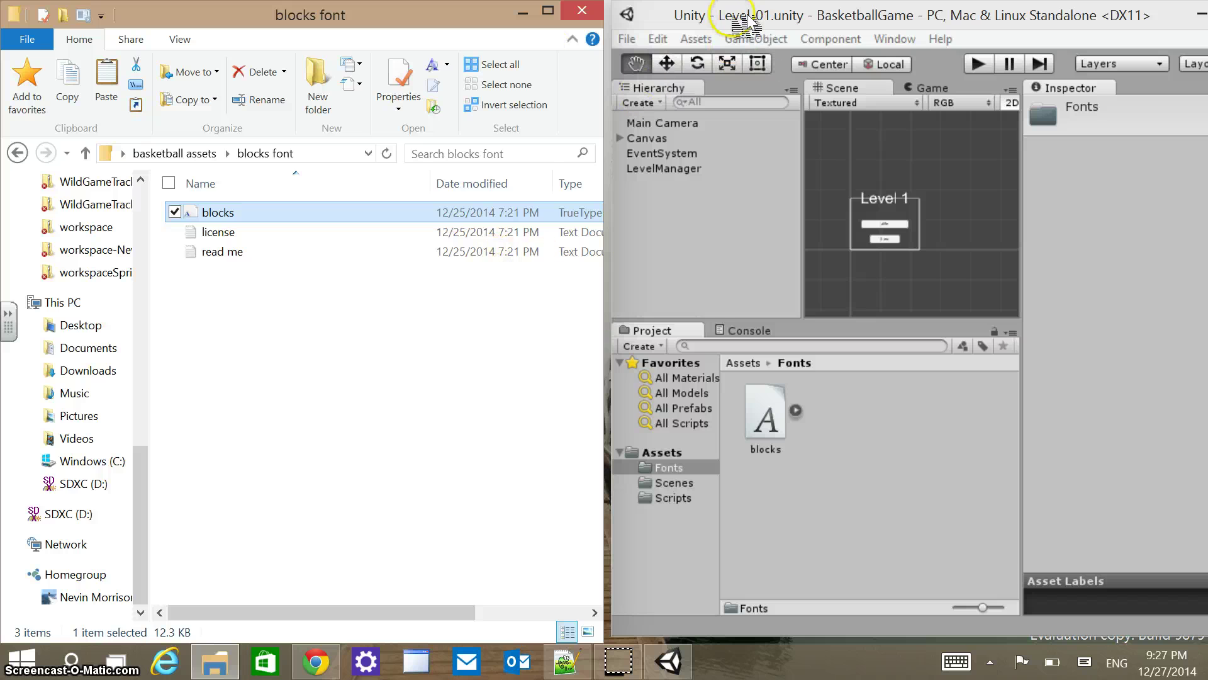
Maximize the Unity editor window and switch its workspace to the Default layout
{"action": "left_click_drag", "start_coordinate": [706, 13], "coordinate": [667, 1]}
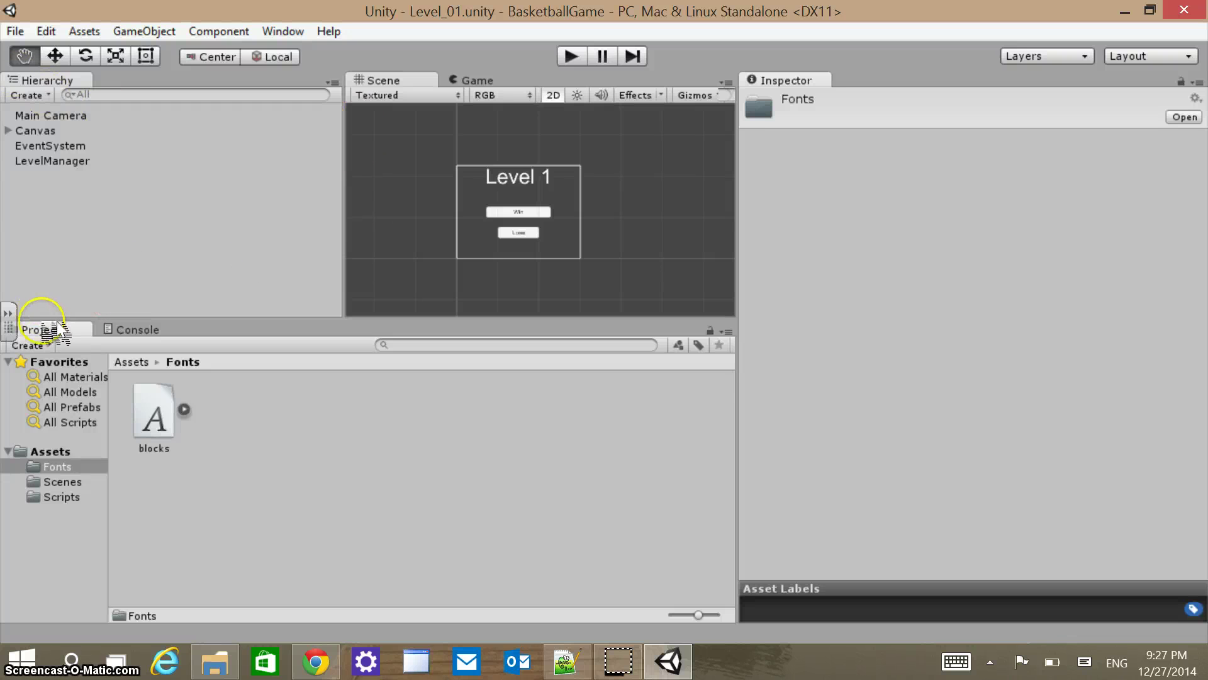
{"action": "left_click", "coordinate": [63, 481]}
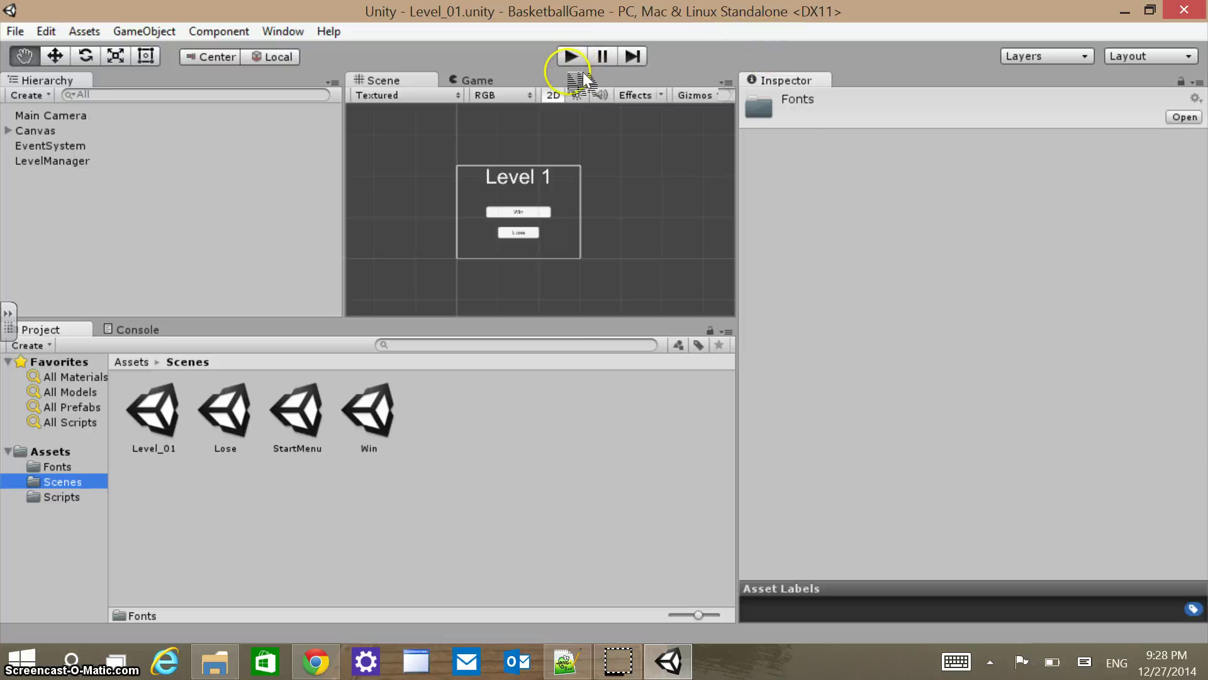
{"action": "left_click", "coordinate": [525, 121]}
{"action": "left_click_drag", "start_coordinate": [737, 170], "coordinate": [947, 188]}
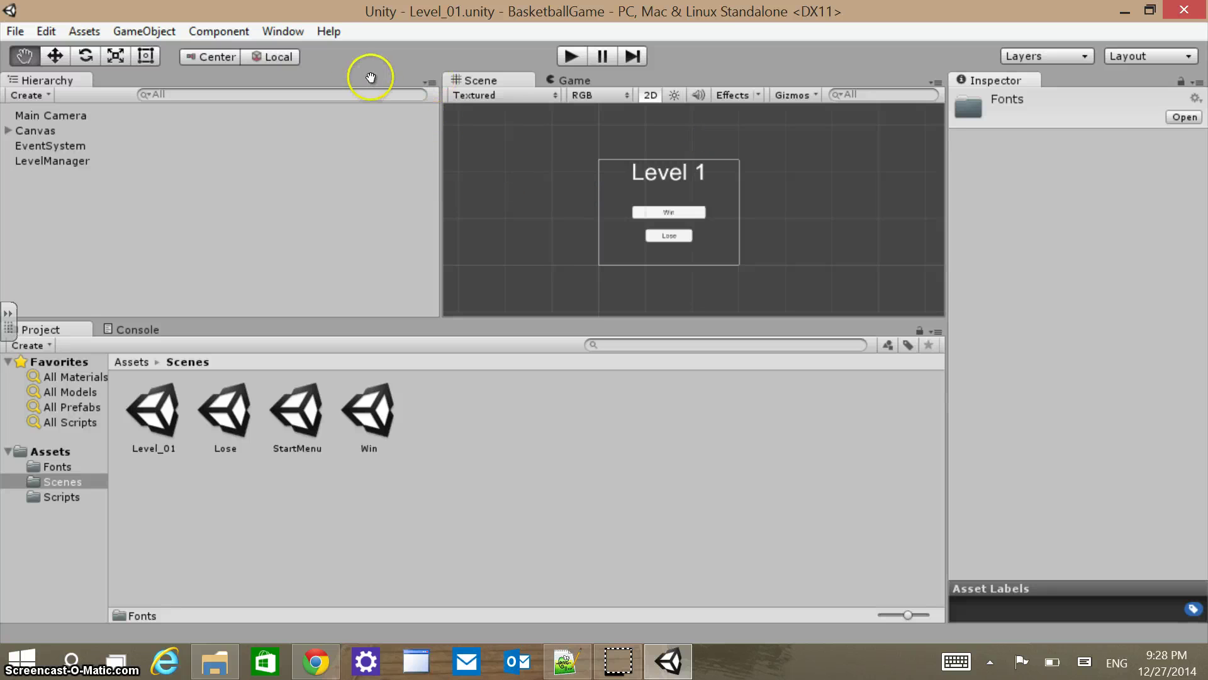
{"action": "left_click", "coordinate": [1176, 56]}
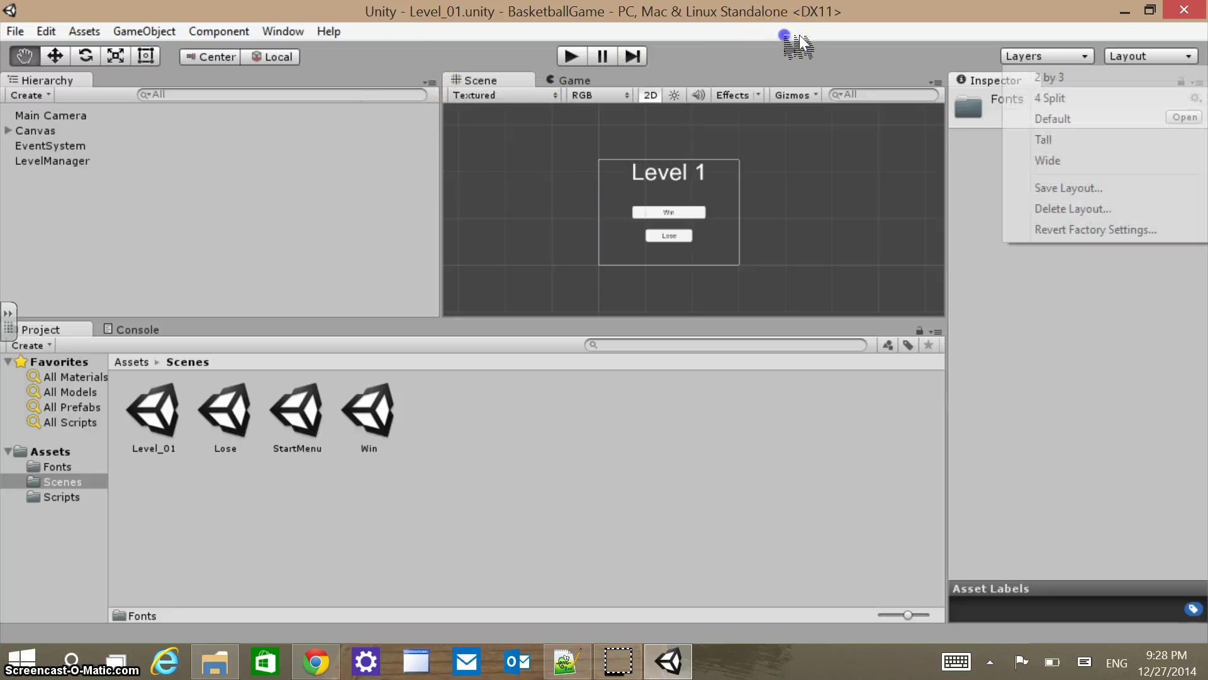
{"action": "left_click", "coordinate": [1064, 119]}
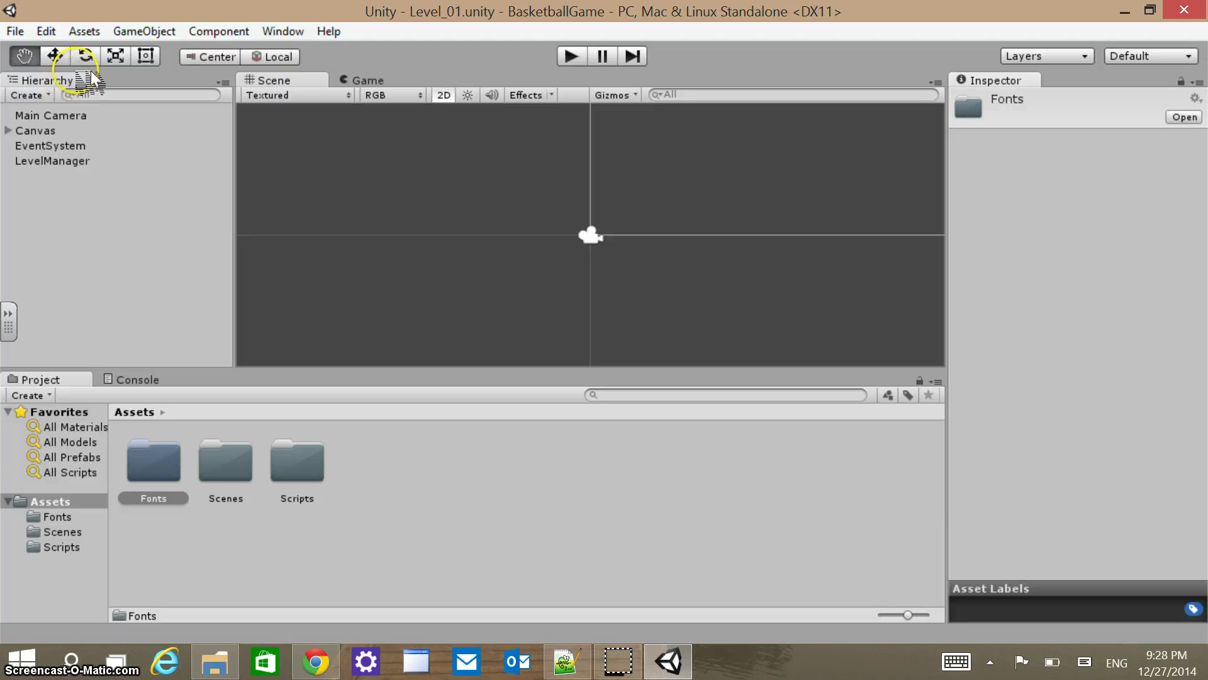
Set the font of the canvas's IntroText to blocks in the Level_01 scene and save the scene
{"action": "left_click", "coordinate": [535, 179]}
{"action": "scroll", "coordinate": [561, 132], "scroll_direction": "up", "scroll_amount": 5}
{"action": "left_click_drag", "start_coordinate": [556, 138], "coordinate": [442, 226]}
{"action": "scroll", "coordinate": [518, 164], "scroll_direction": "down", "scroll_amount": 12}
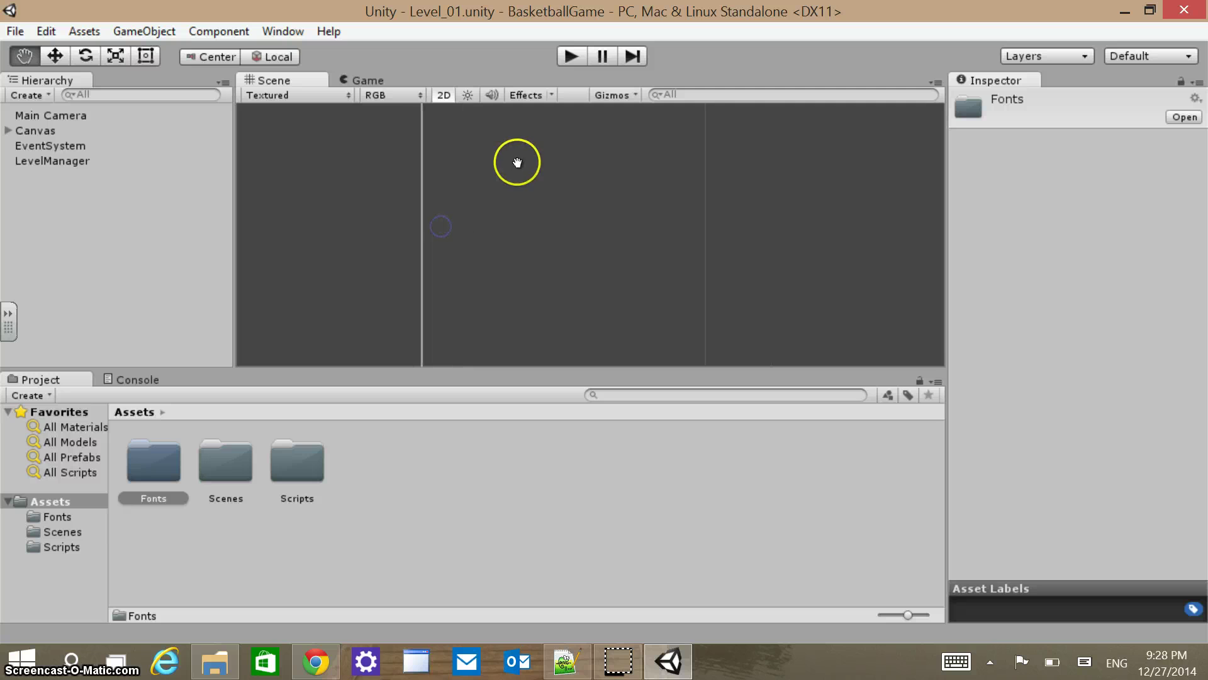
{"action": "left_click_drag", "start_coordinate": [516, 175], "coordinate": [474, 137]}
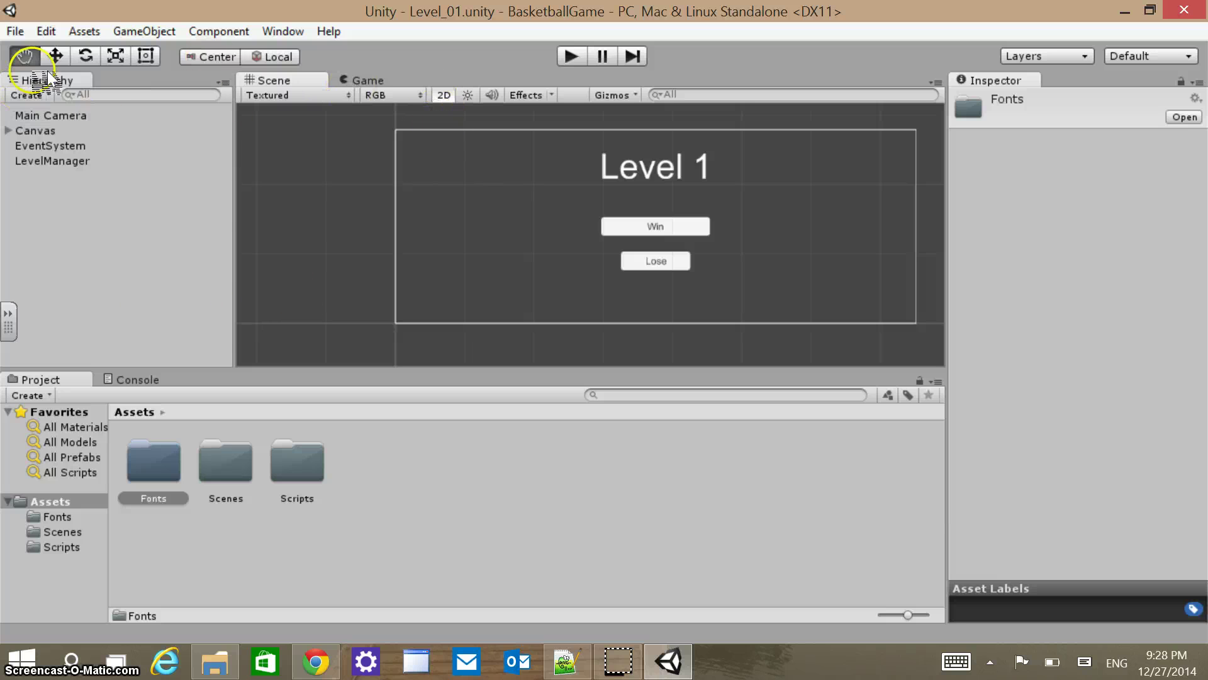
{"action": "left_click", "coordinate": [8, 131]}
{"action": "left_click", "coordinate": [41, 145]}
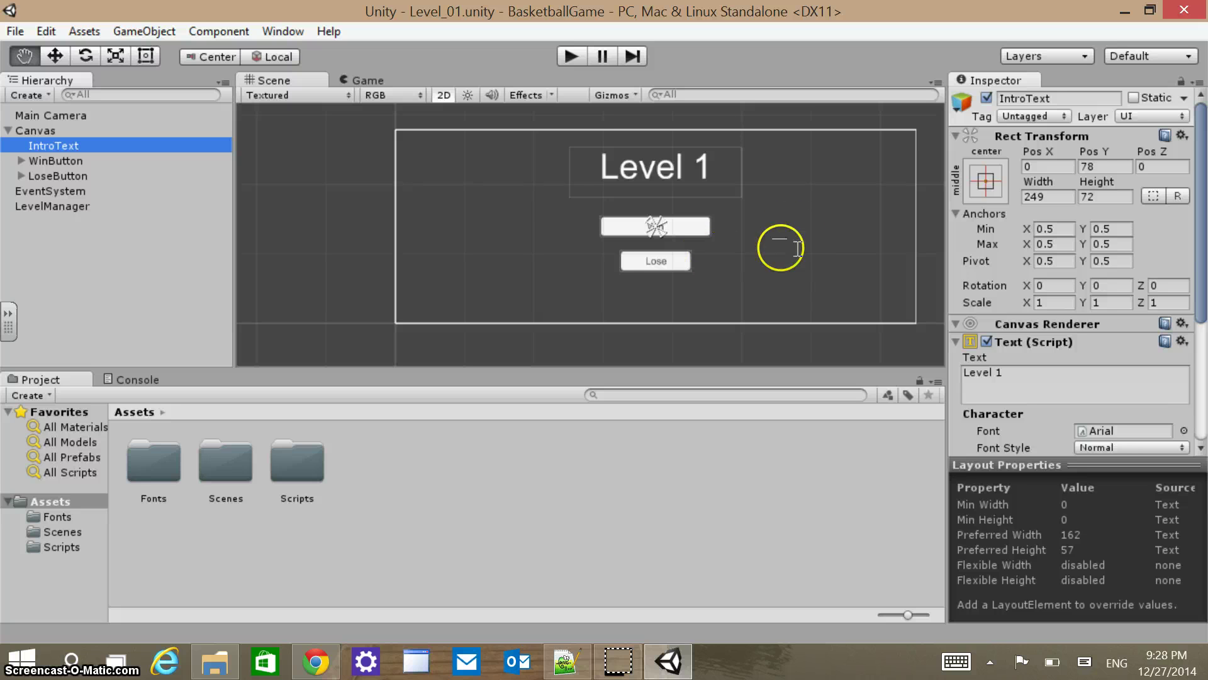
{"action": "left_click", "coordinate": [1183, 430]}
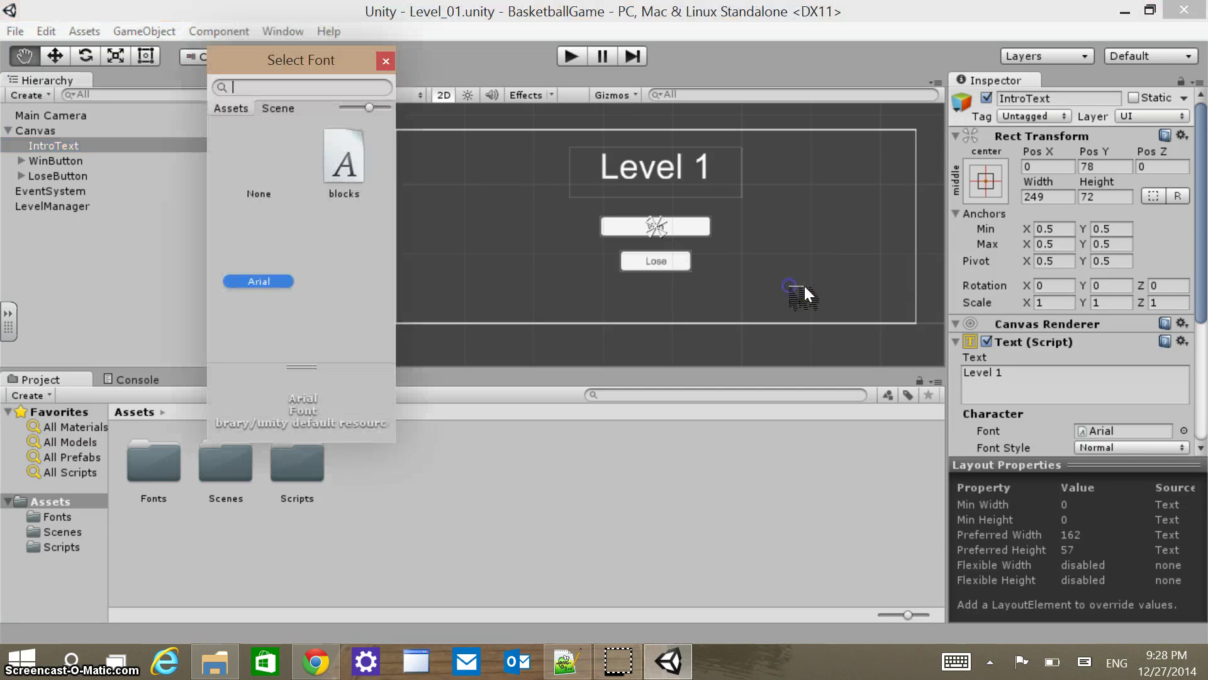
{"action": "left_click", "coordinate": [349, 160]}
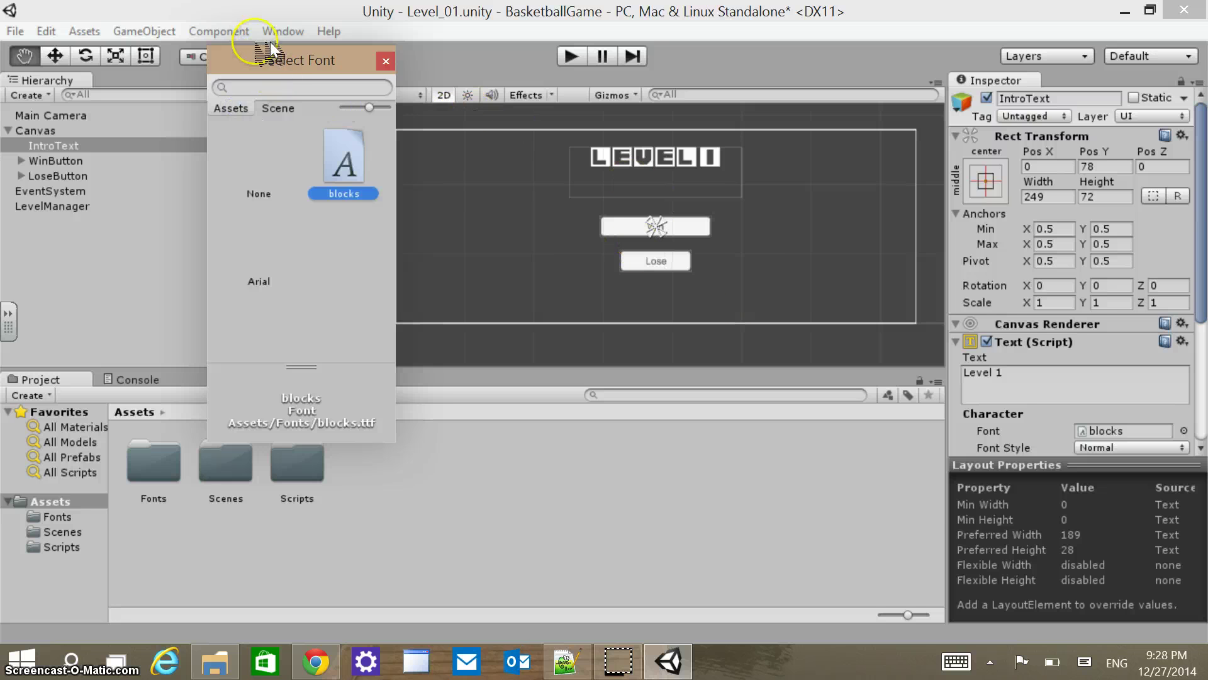
{"action": "left_click", "coordinate": [15, 31]}
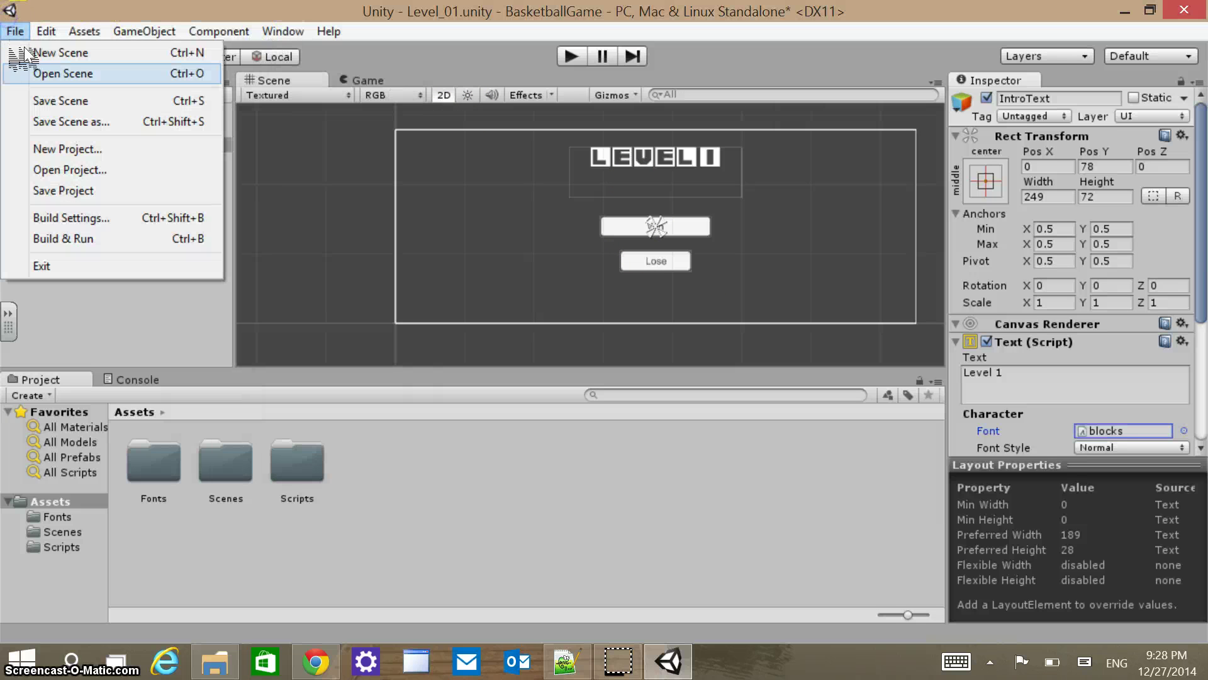
{"action": "left_click", "coordinate": [60, 100]}
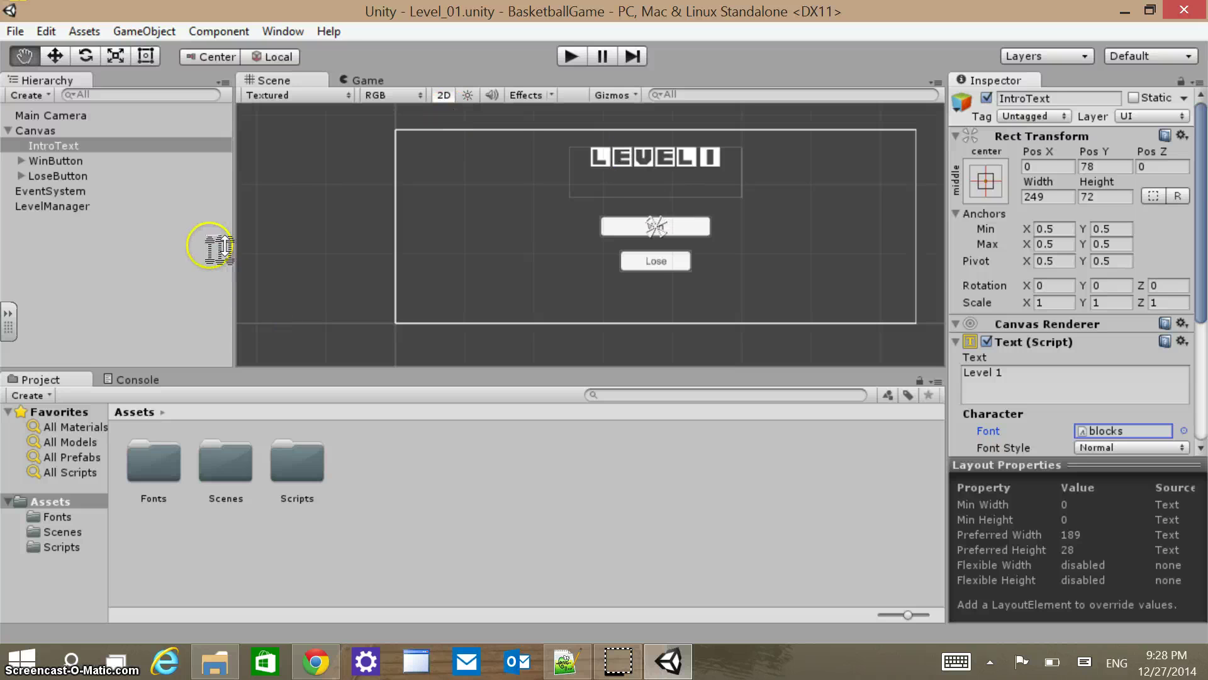
Open the Lose scene from the Scenes folder and change the canvas's IntroText to read "You Lost"
{"action": "left_click", "coordinate": [237, 461]}
{"action": "double_click", "coordinate": [237, 461]}
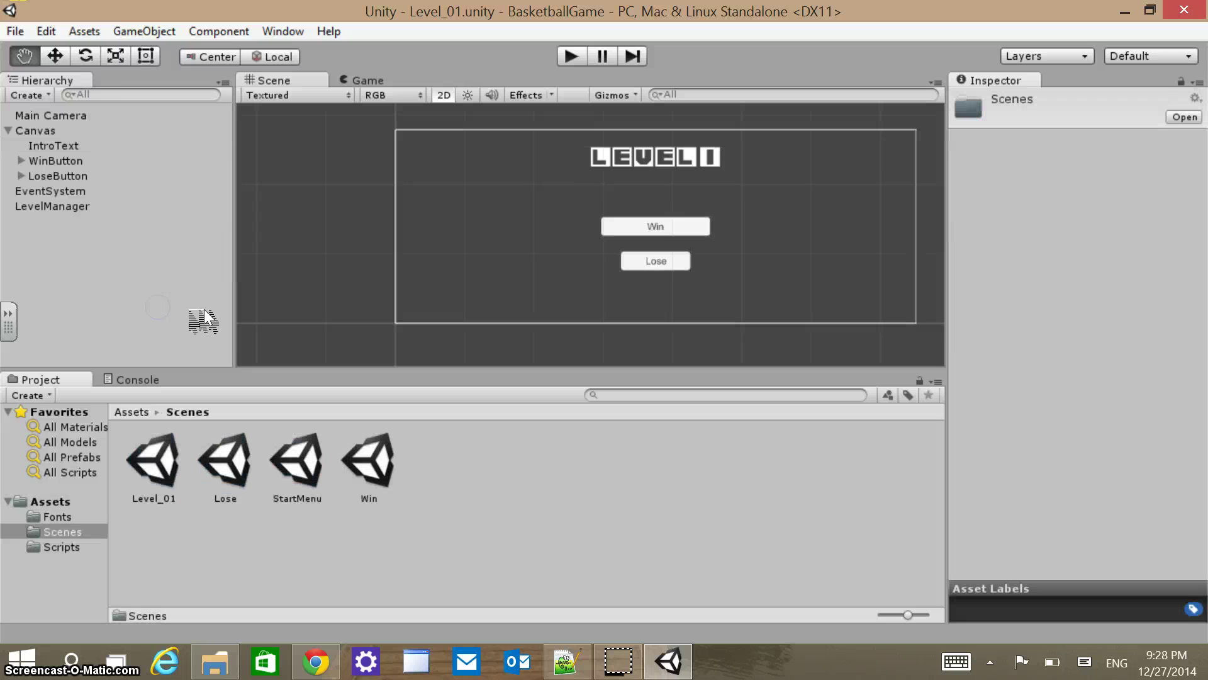
{"action": "double_click", "coordinate": [228, 467]}
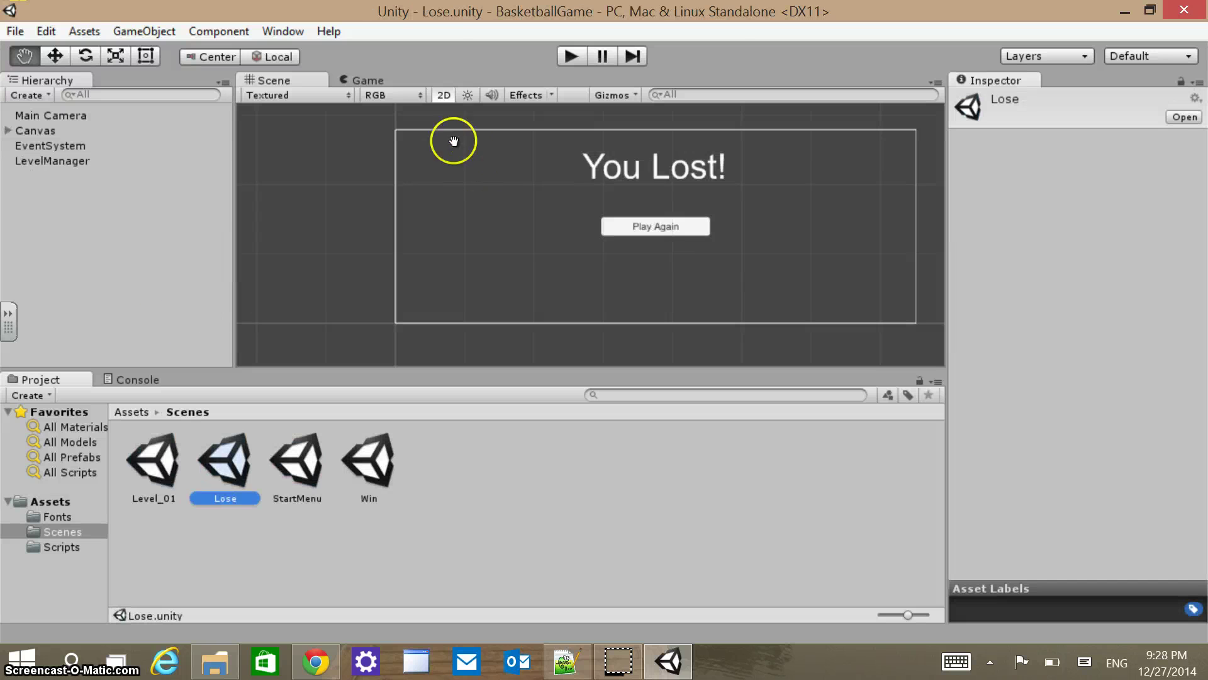
{"action": "left_click", "coordinate": [7, 130]}
{"action": "left_click", "coordinate": [53, 145]}
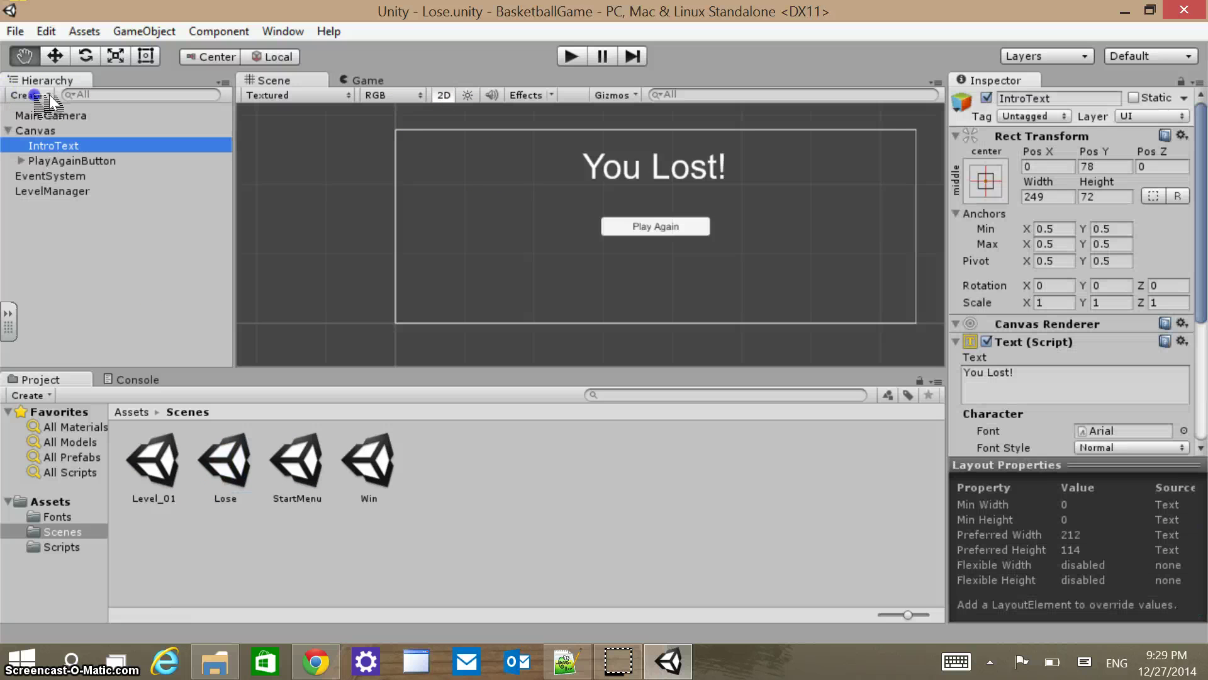
{"action": "left_click", "coordinate": [456, 117]}
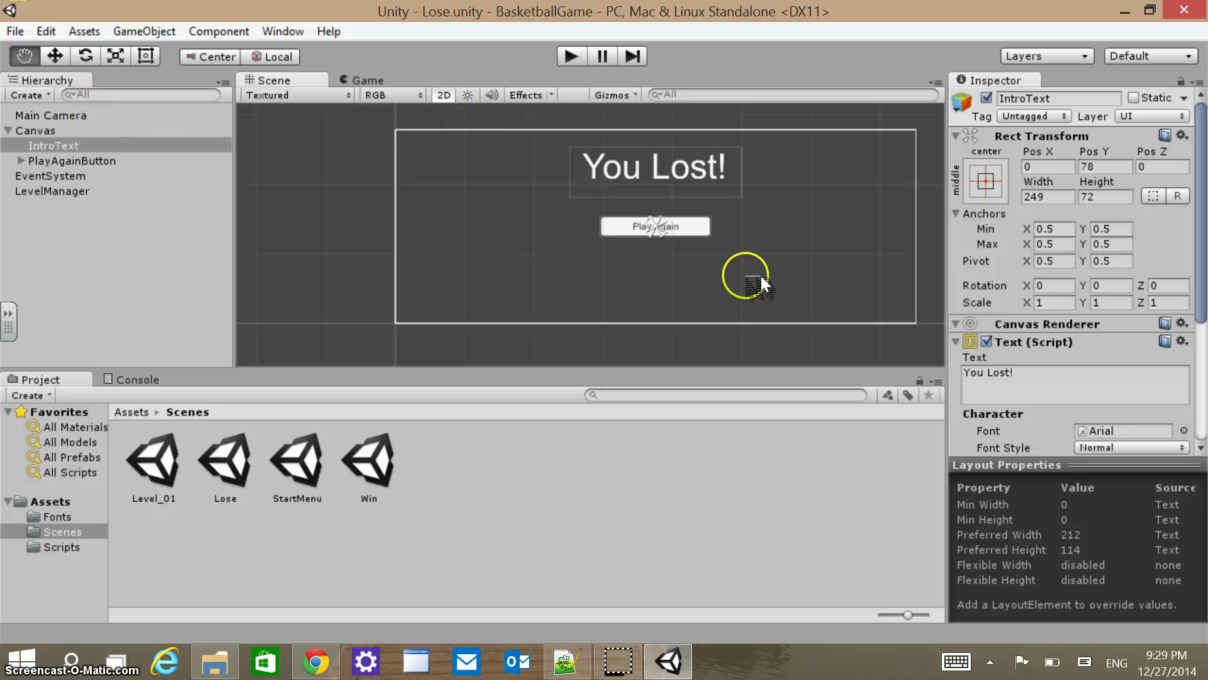
{"action": "left_click", "coordinate": [1036, 375]}
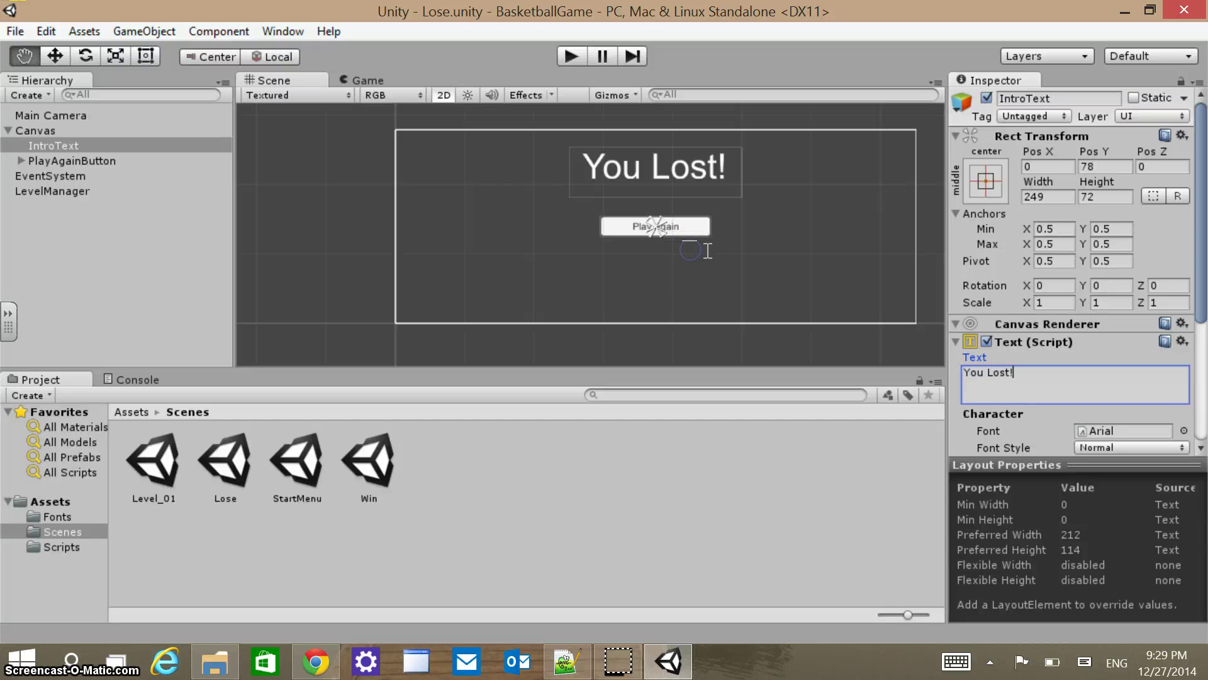
{"action": "key", "text": "BackSpace"}
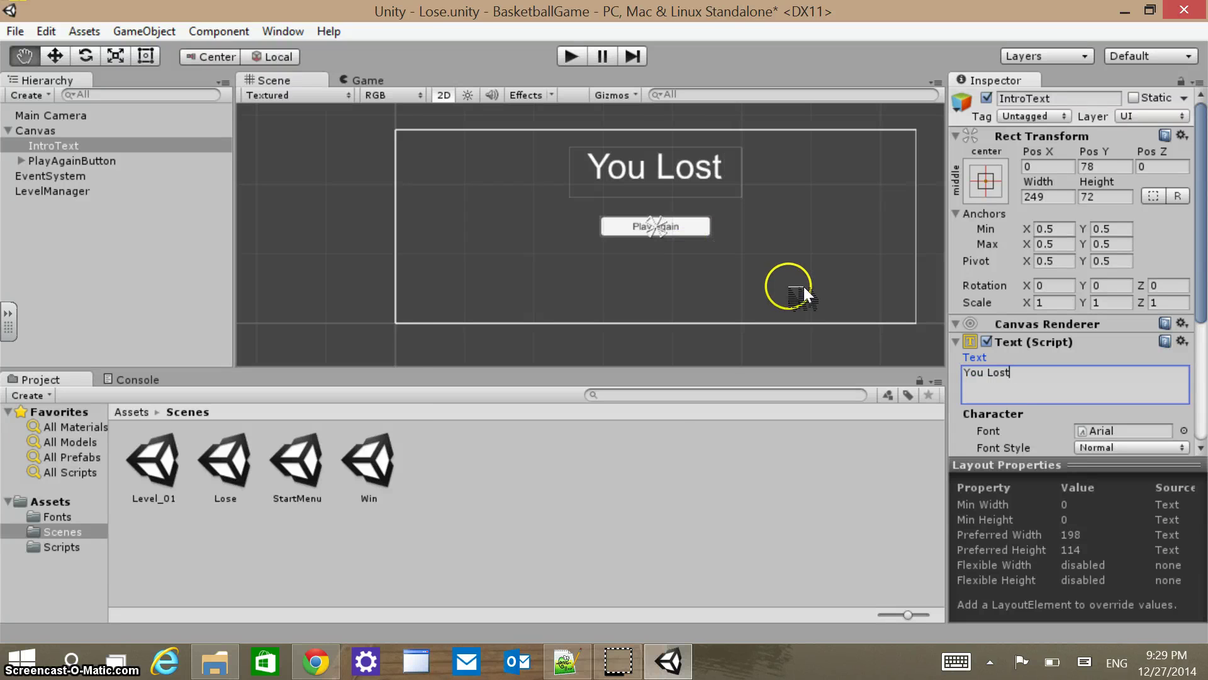
Set the Lose scene's IntroText font to blocks and save the scene
{"action": "left_click", "coordinate": [1184, 430]}
{"action": "left_click", "coordinate": [344, 157]}
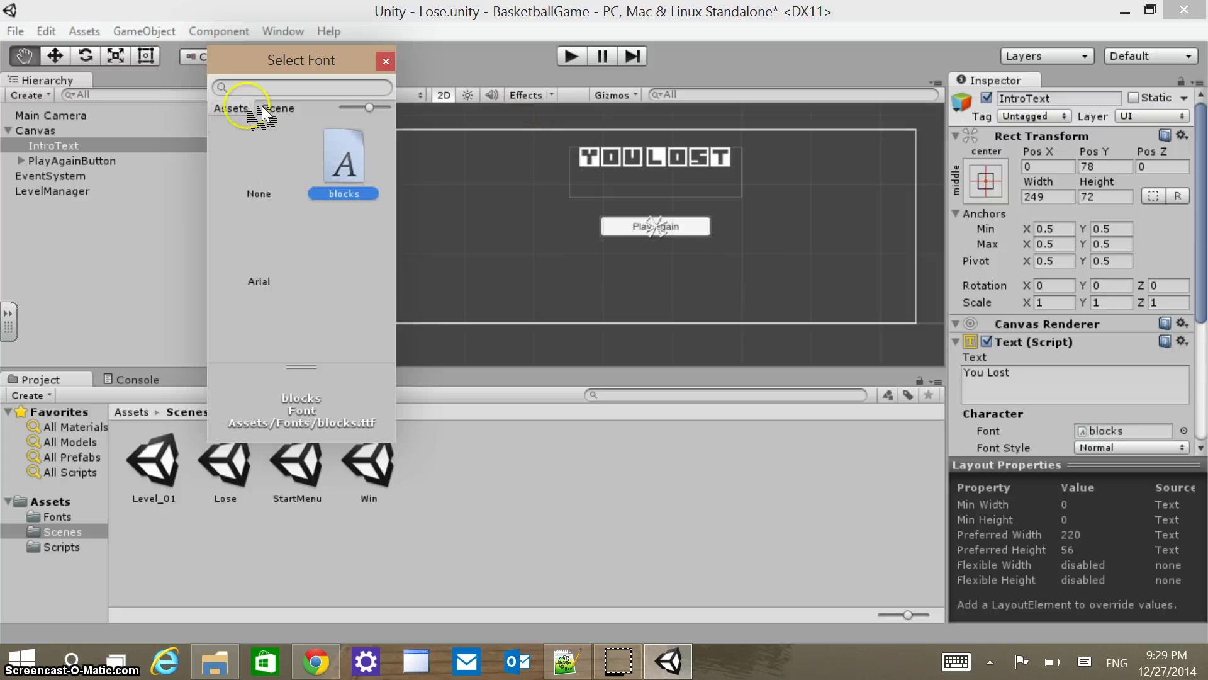
{"action": "left_click", "coordinate": [255, 41]}
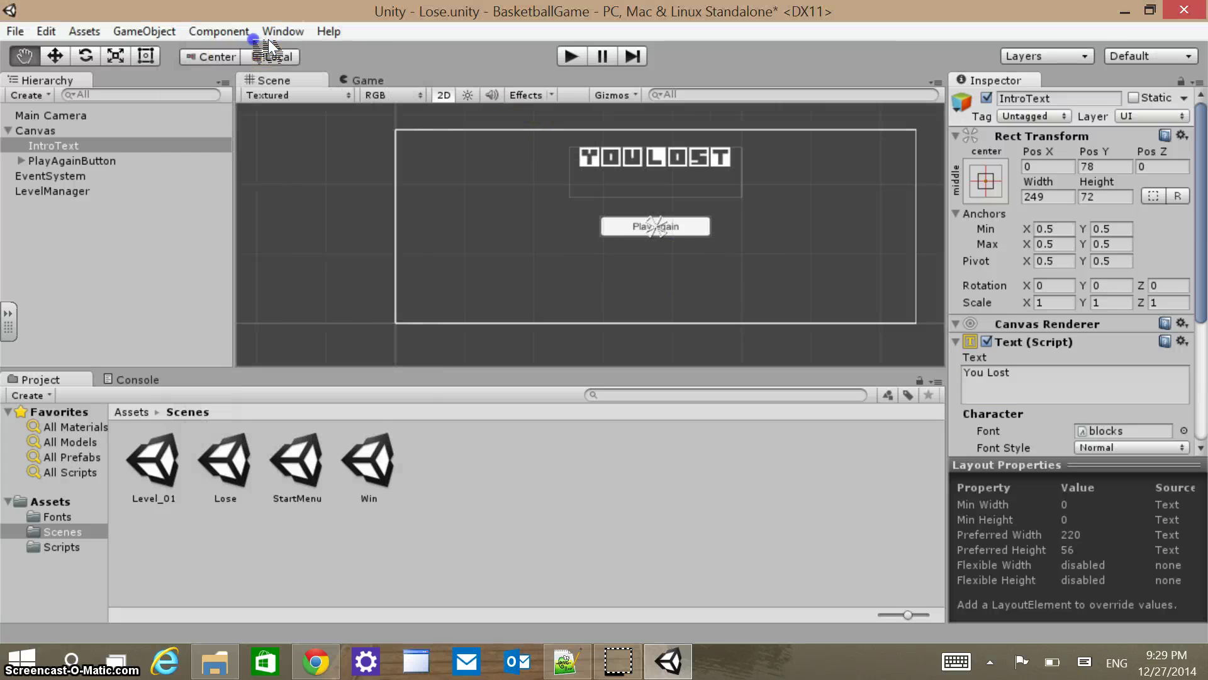
{"action": "left_click", "coordinate": [15, 31]}
{"action": "left_click", "coordinate": [44, 96]}
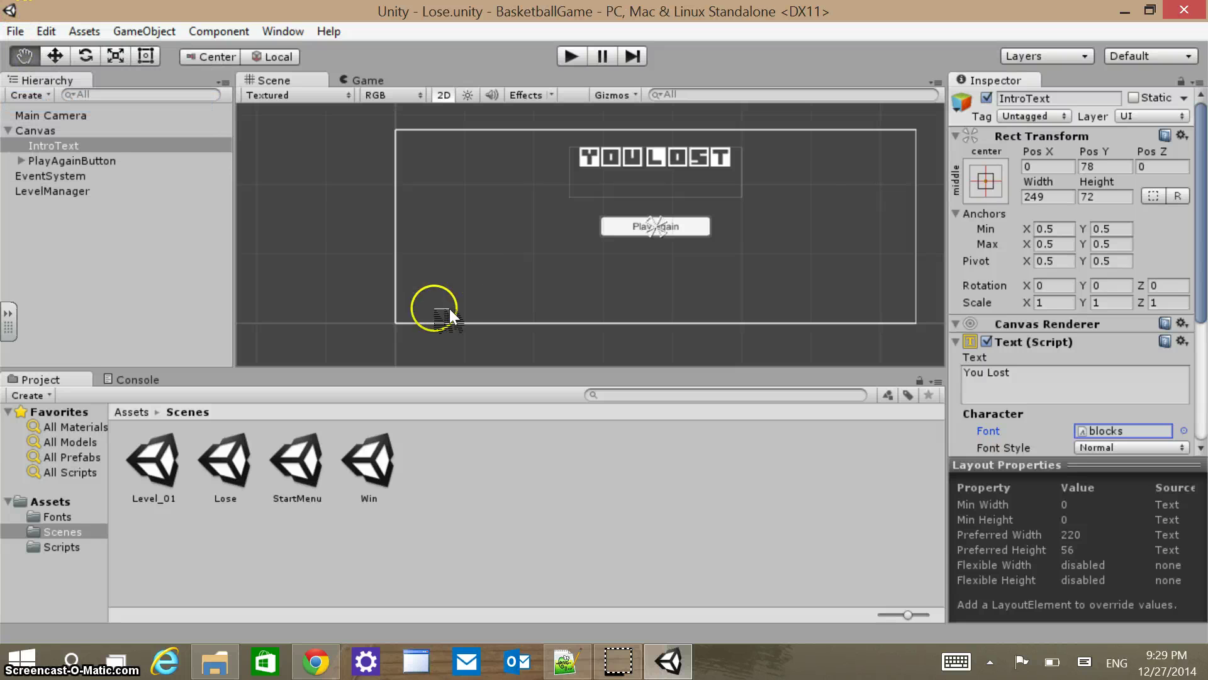
Open the StartMenu scene, set its canvas's IntroText font to blocks, and save the scene
{"action": "left_click", "coordinate": [299, 467]}
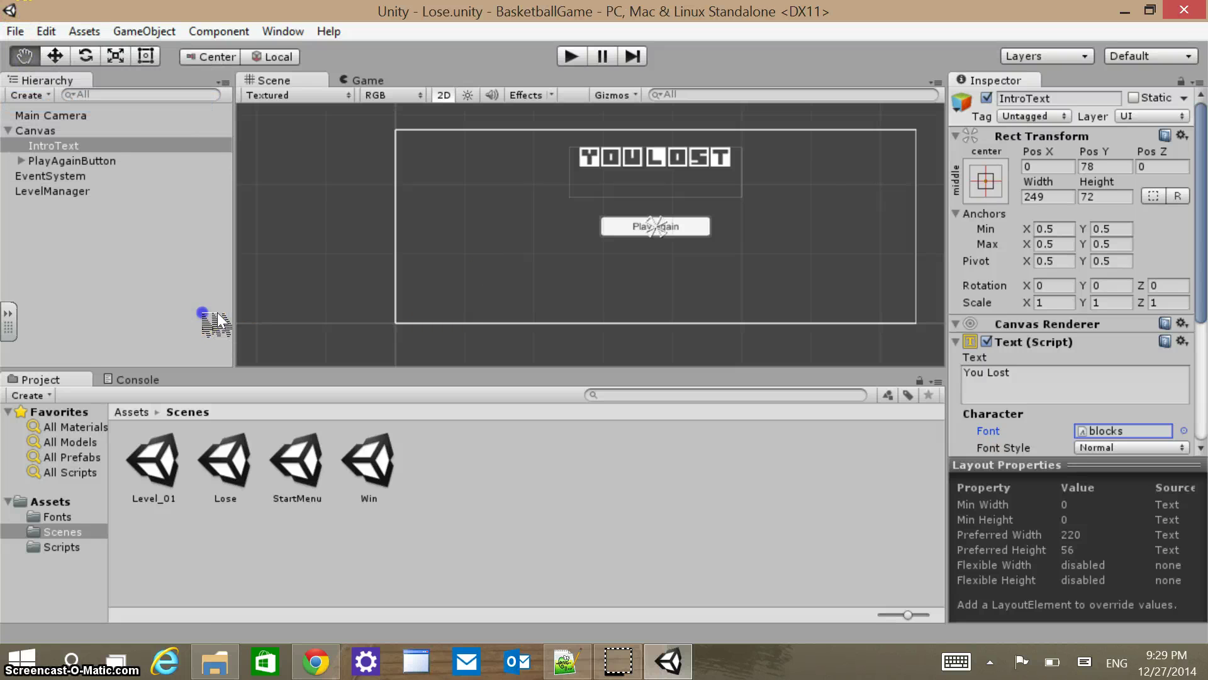
{"action": "left_click_drag", "start_coordinate": [219, 318], "coordinate": [218, 318]}
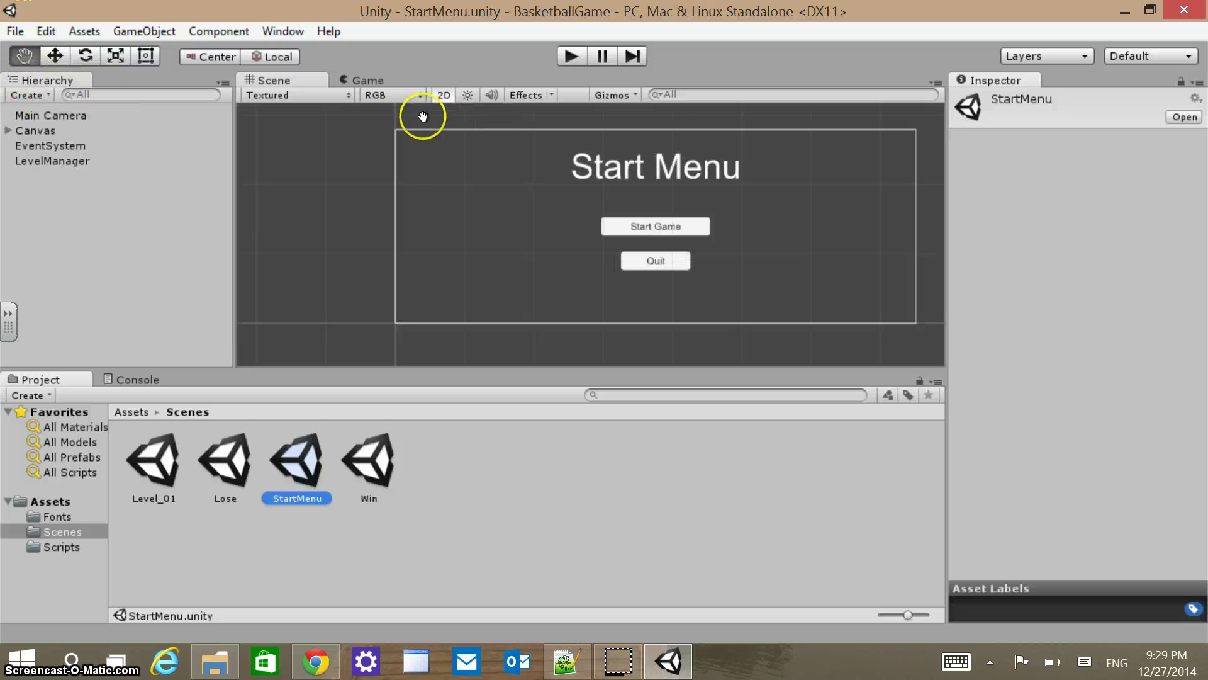
{"action": "left_click", "coordinate": [7, 130]}
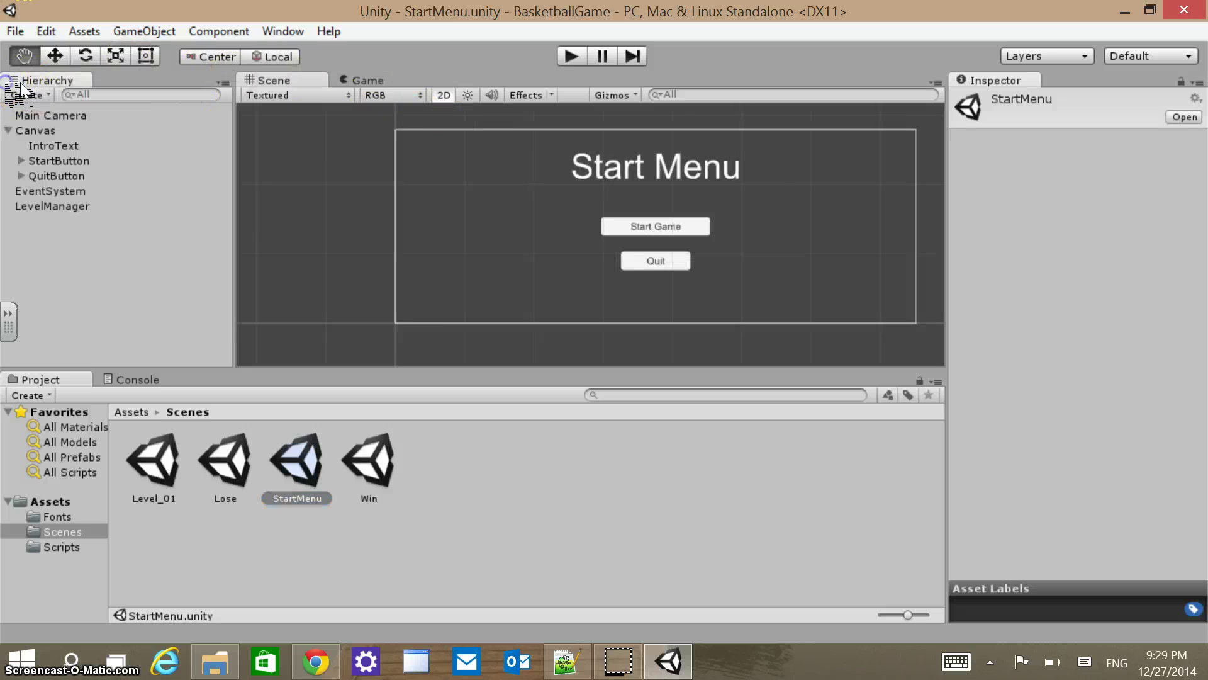
{"action": "left_click", "coordinate": [47, 144]}
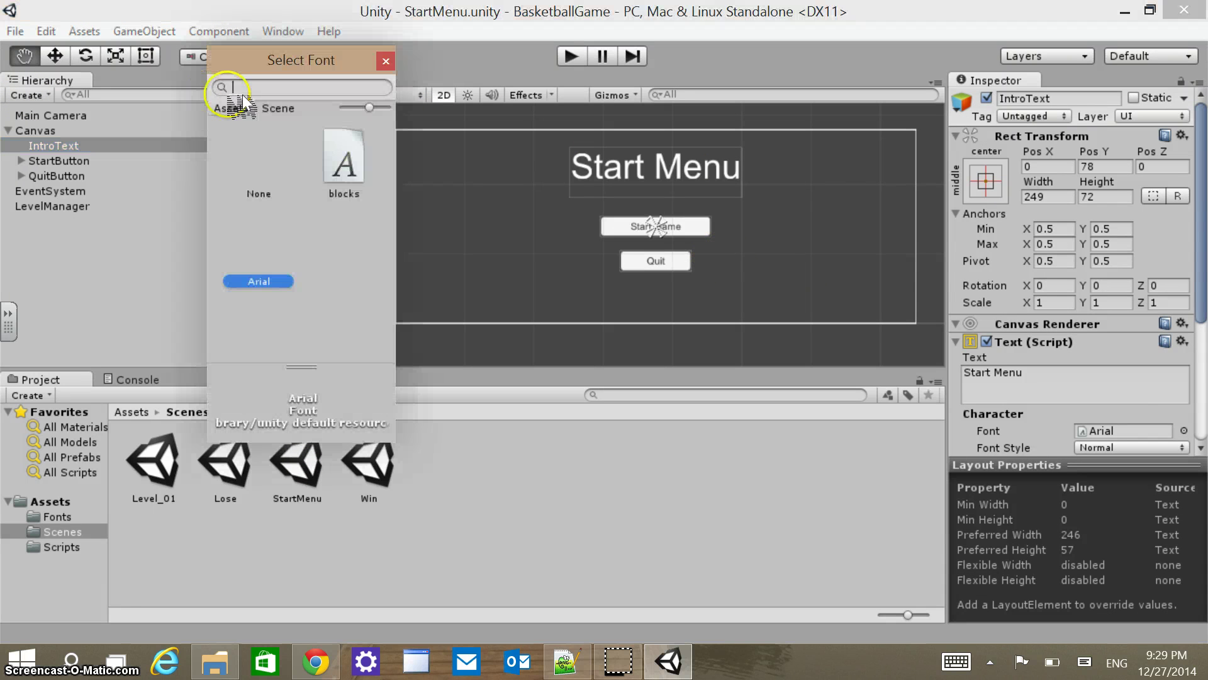
{"action": "left_click", "coordinate": [352, 159]}
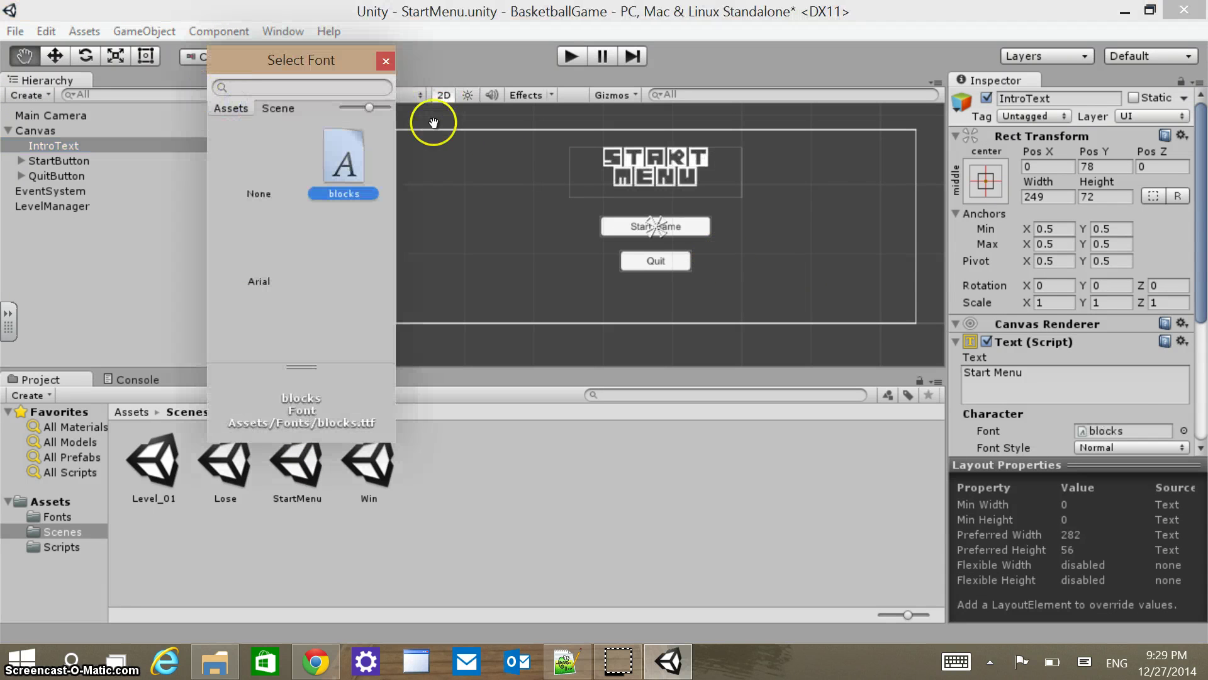
{"action": "left_click", "coordinate": [385, 61]}
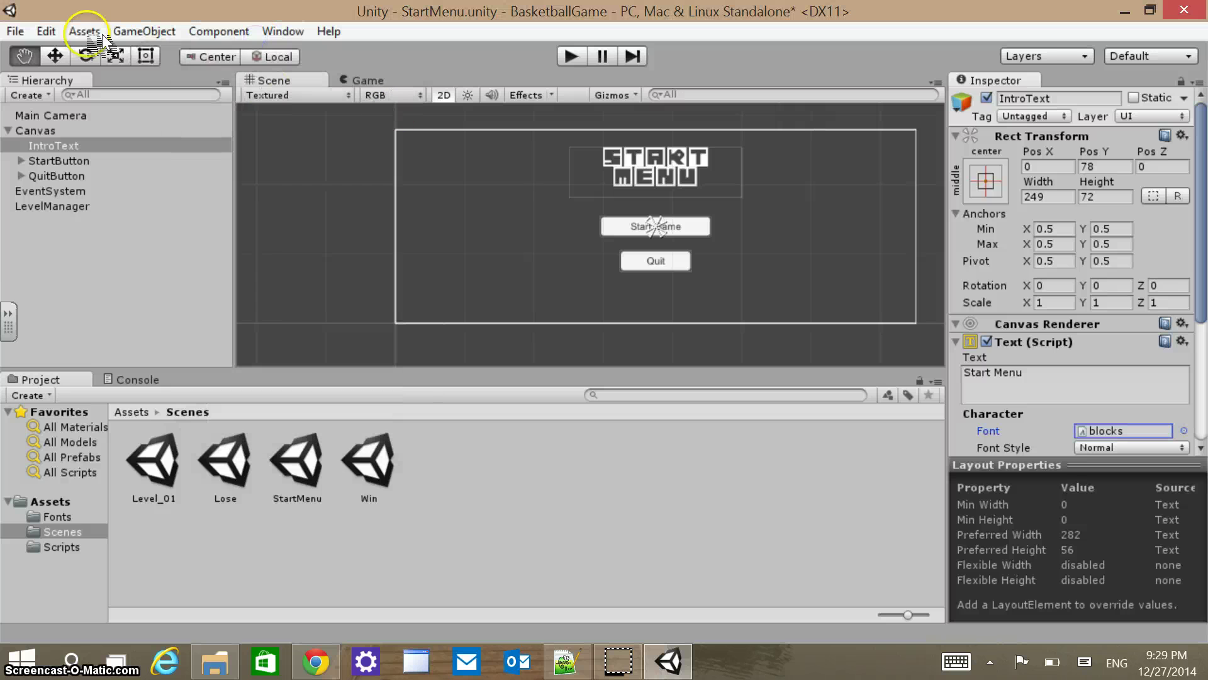
{"action": "left_click", "coordinate": [15, 30]}
{"action": "left_click", "coordinate": [44, 101]}
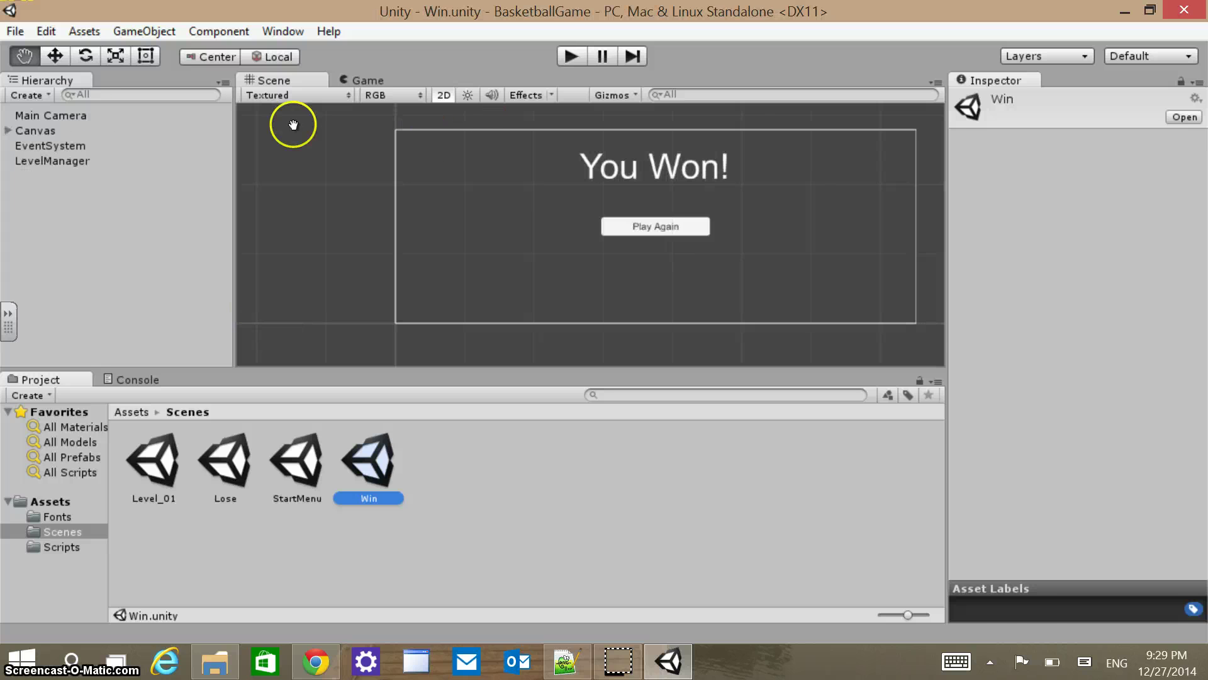
Change the canvas's IntroText in the Win scene to read "You Won"
{"action": "left_click", "coordinate": [7, 130]}
{"action": "left_click", "coordinate": [54, 145]}
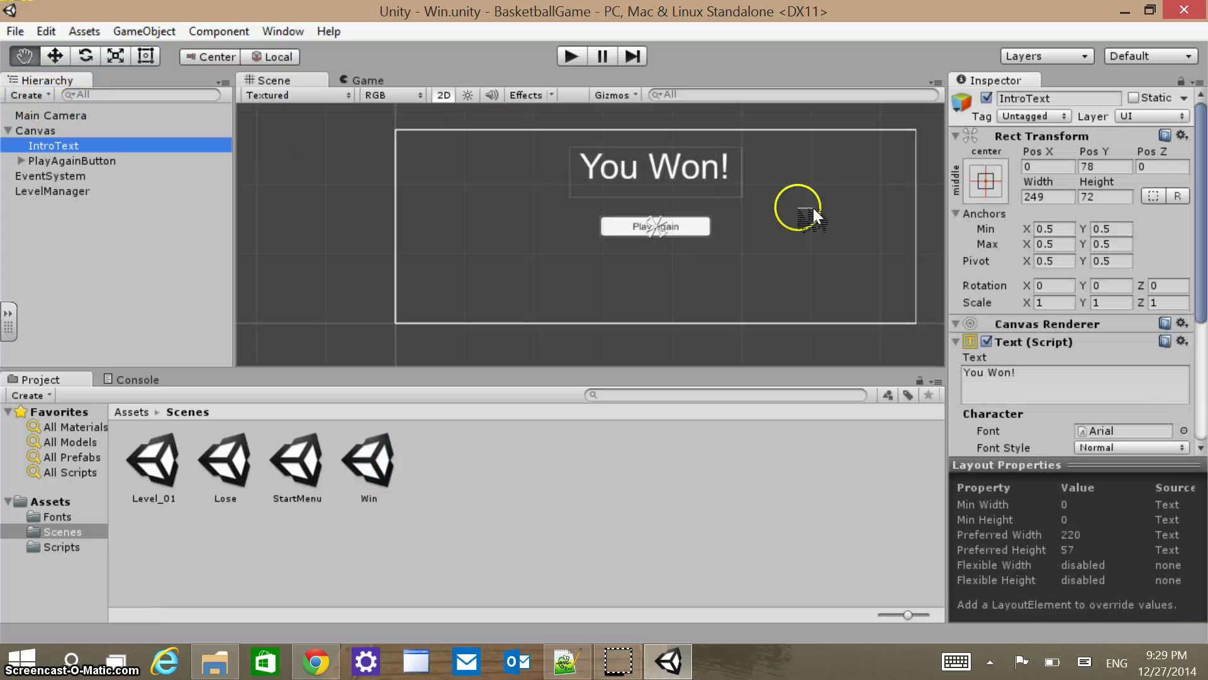
{"action": "left_click", "coordinate": [1025, 376]}
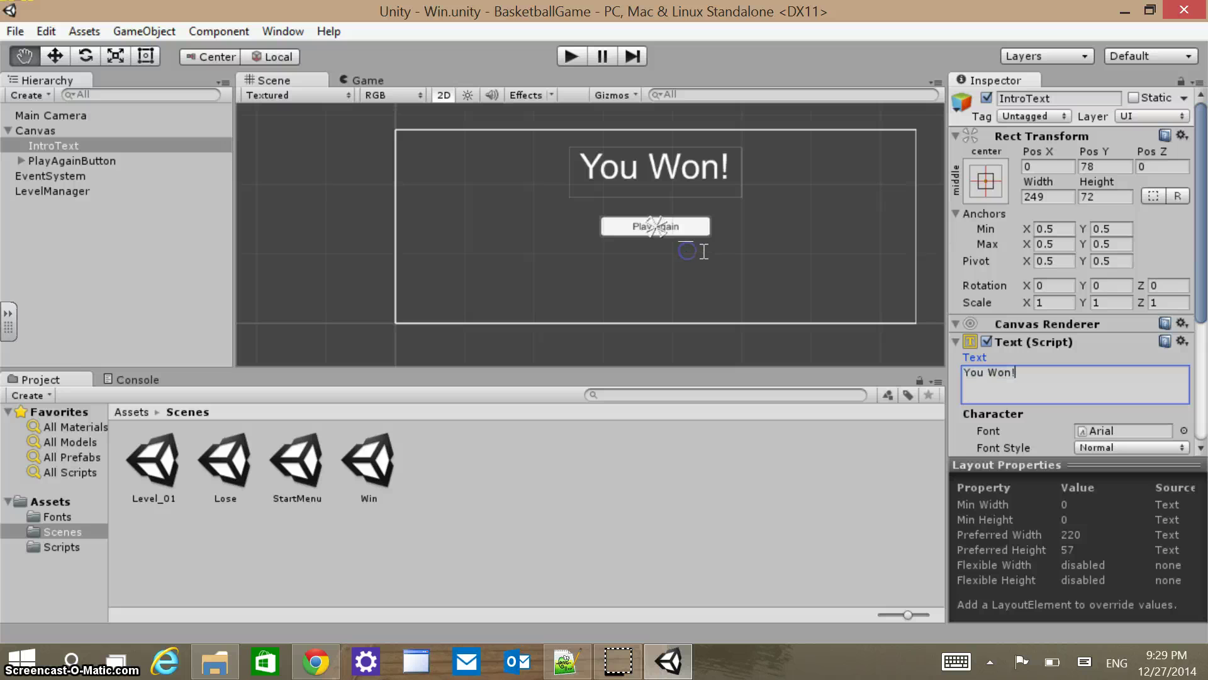
{"action": "key", "text": "BackSpace"}
{"action": "left_click", "coordinate": [790, 304]}
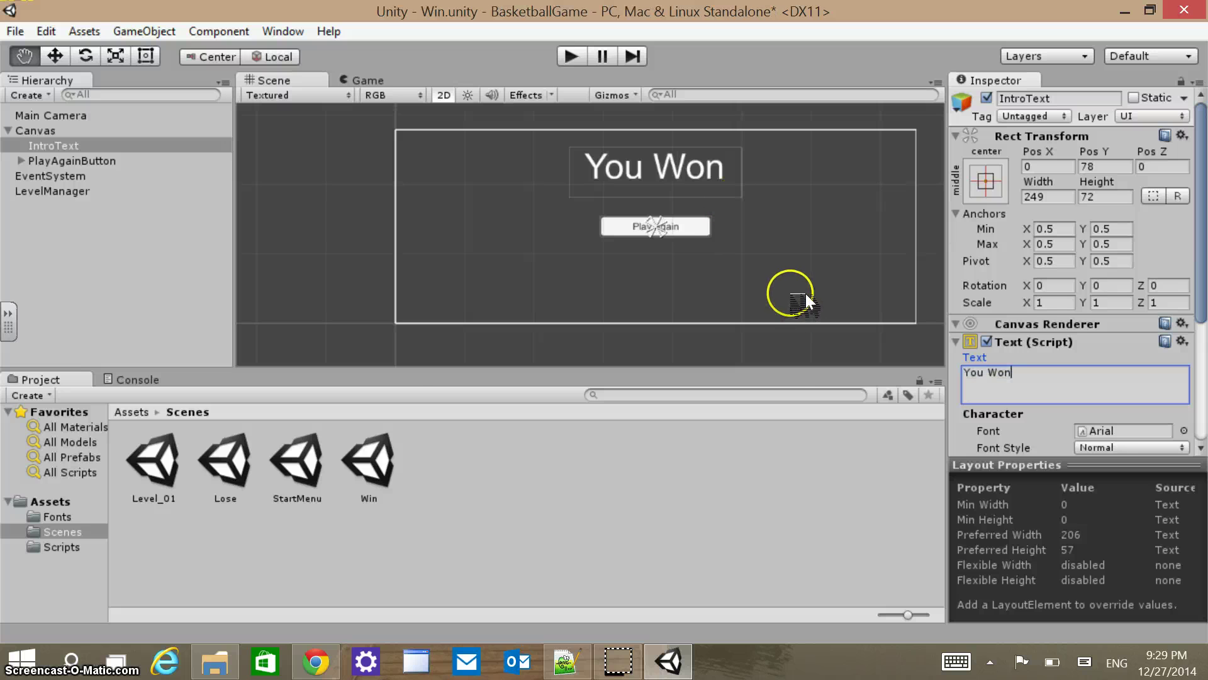
Set the Win scene's IntroText font to blocks and save the scene
{"action": "left_click", "coordinate": [344, 161]}
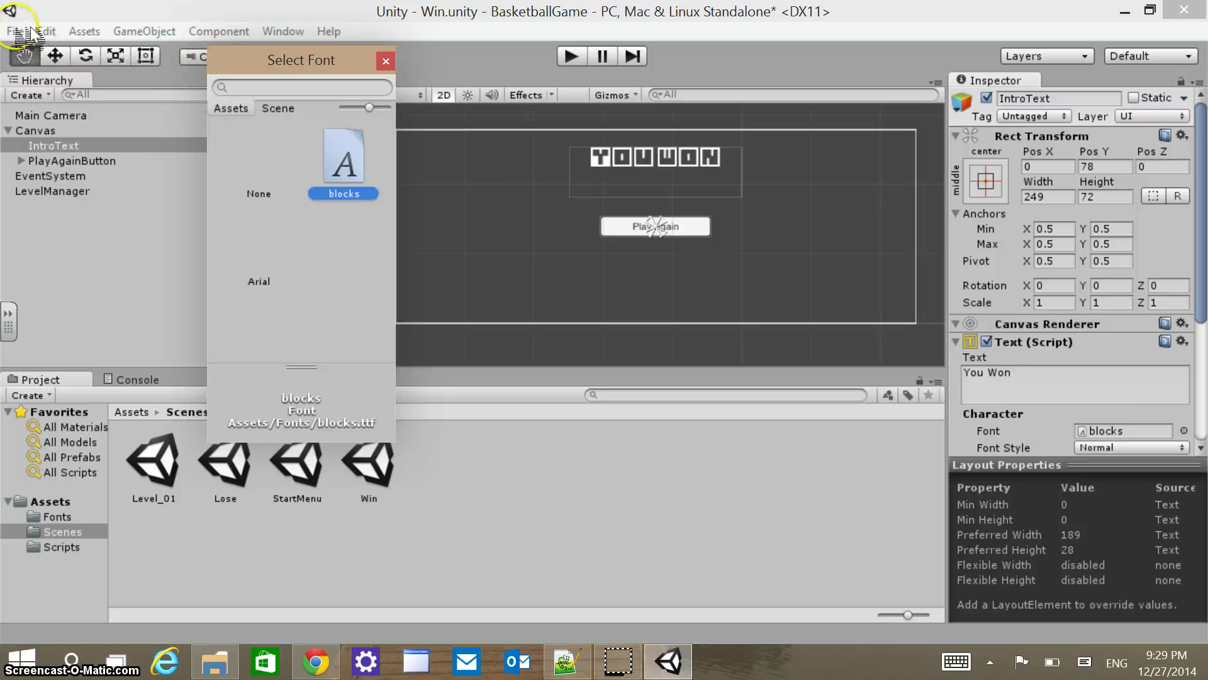
{"action": "left_click", "coordinate": [269, 38]}
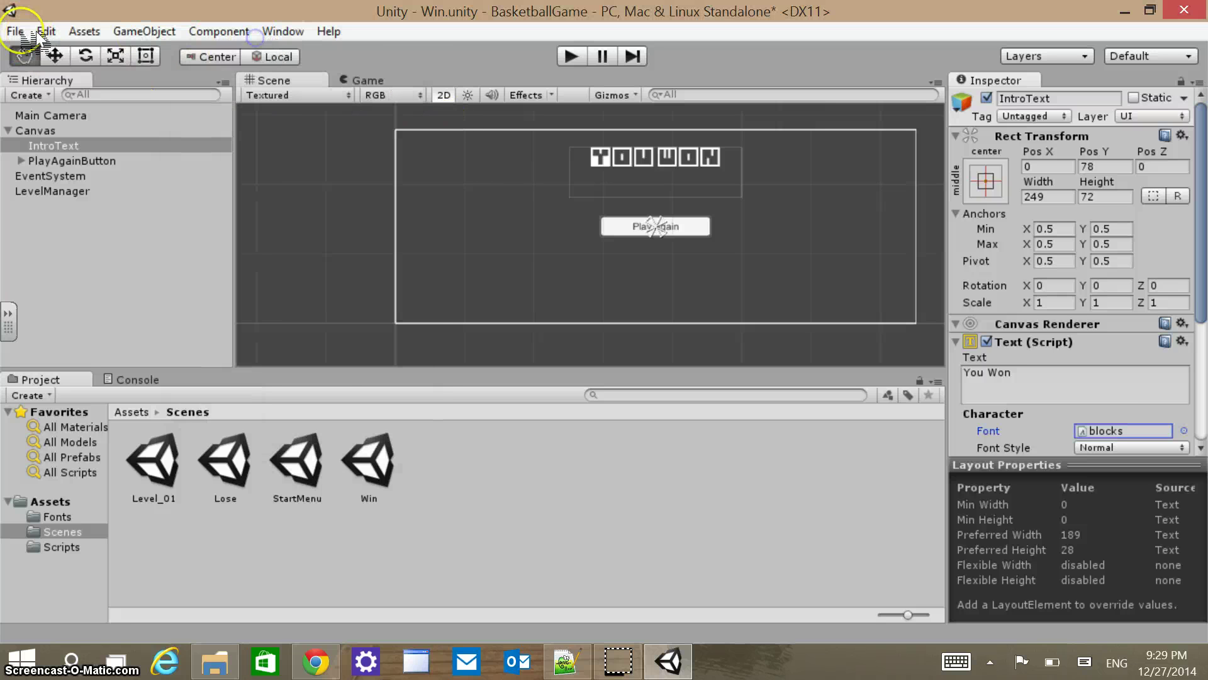
{"action": "left_click", "coordinate": [28, 30]}
{"action": "left_click", "coordinate": [39, 97]}
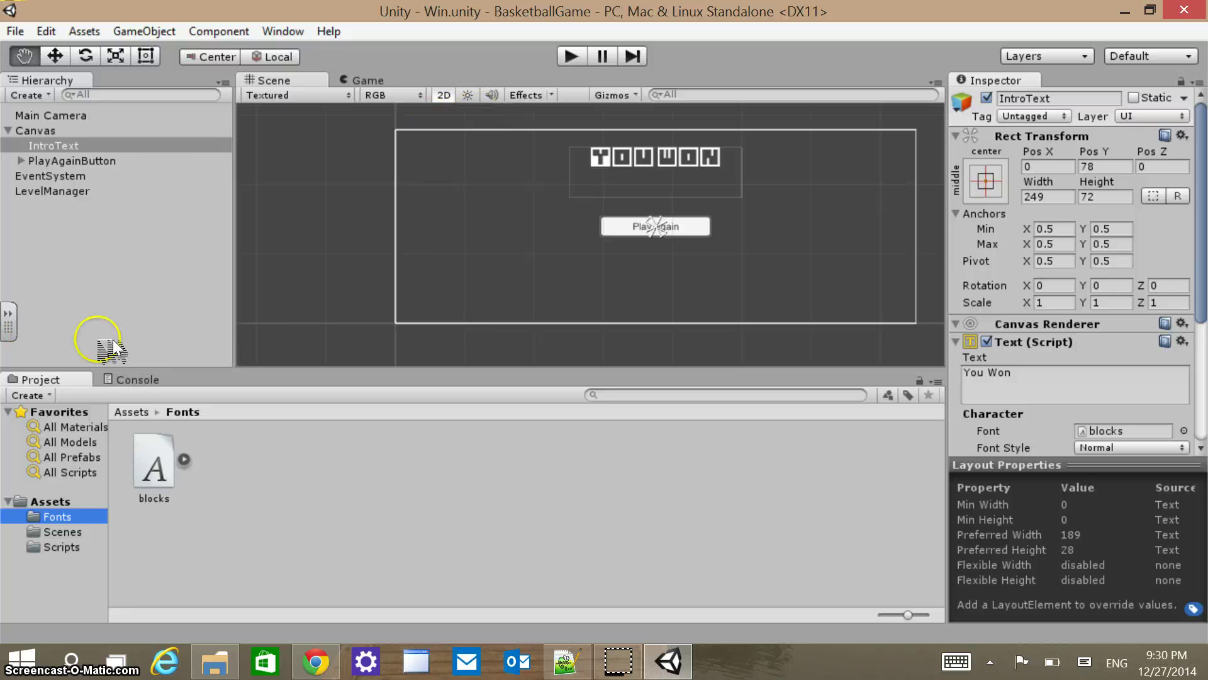
Open the StartMenu scene and test its Start Game button in Play mode, then stop playback
{"action": "left_click", "coordinate": [61, 532]}
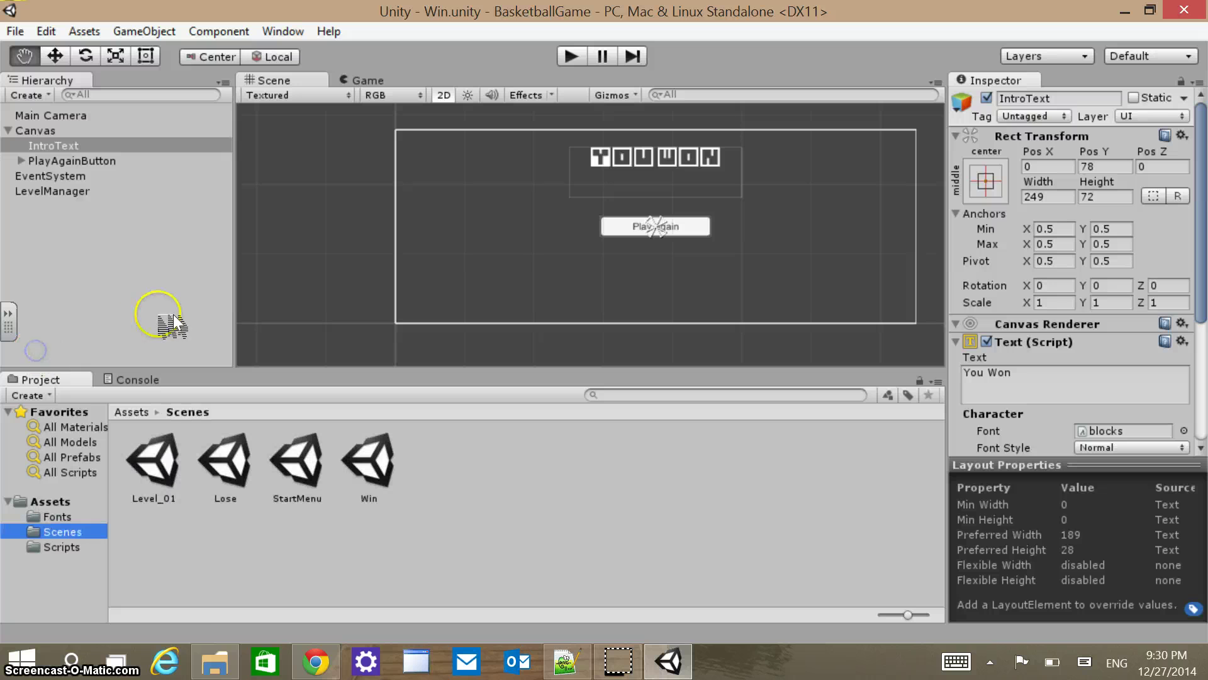
{"action": "double_click", "coordinate": [296, 468]}
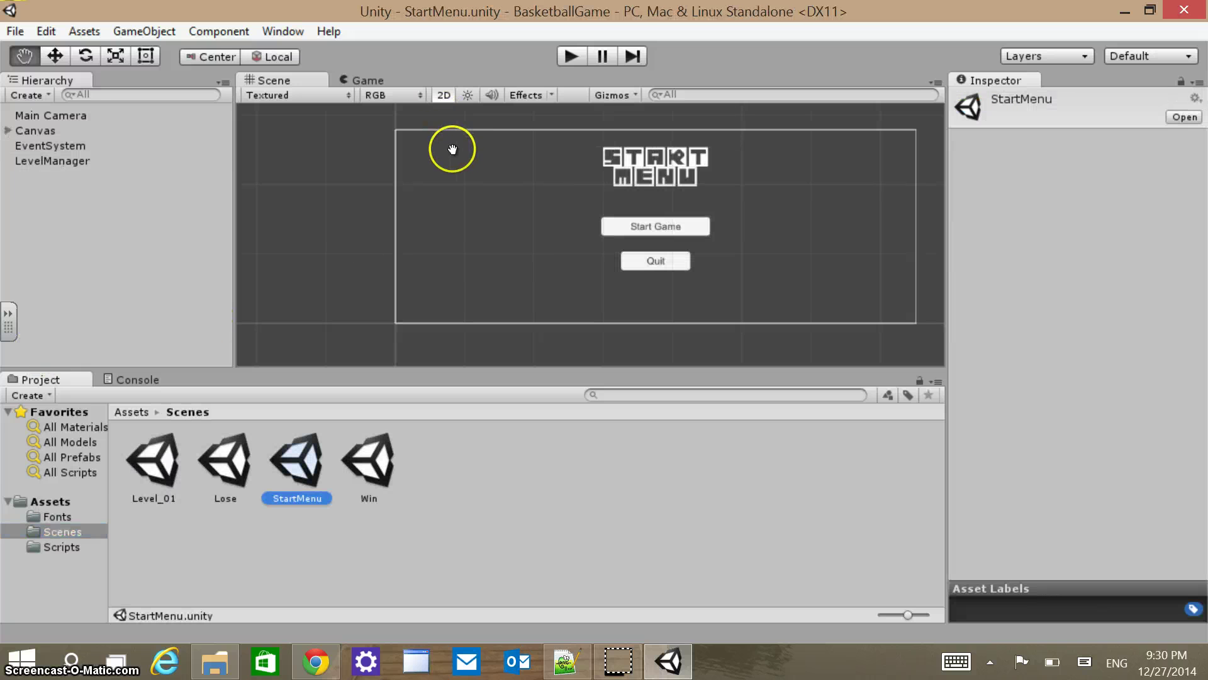
{"action": "key", "text": "ctrl+p"}
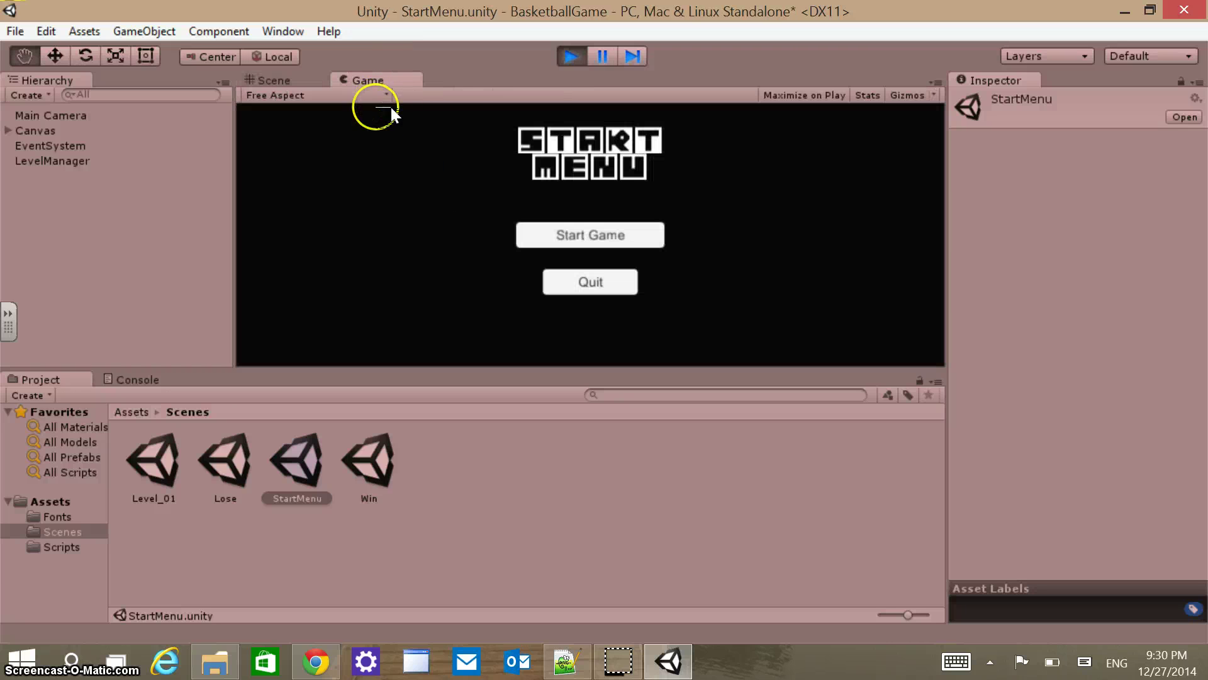
{"action": "left_click", "coordinate": [425, 157]}
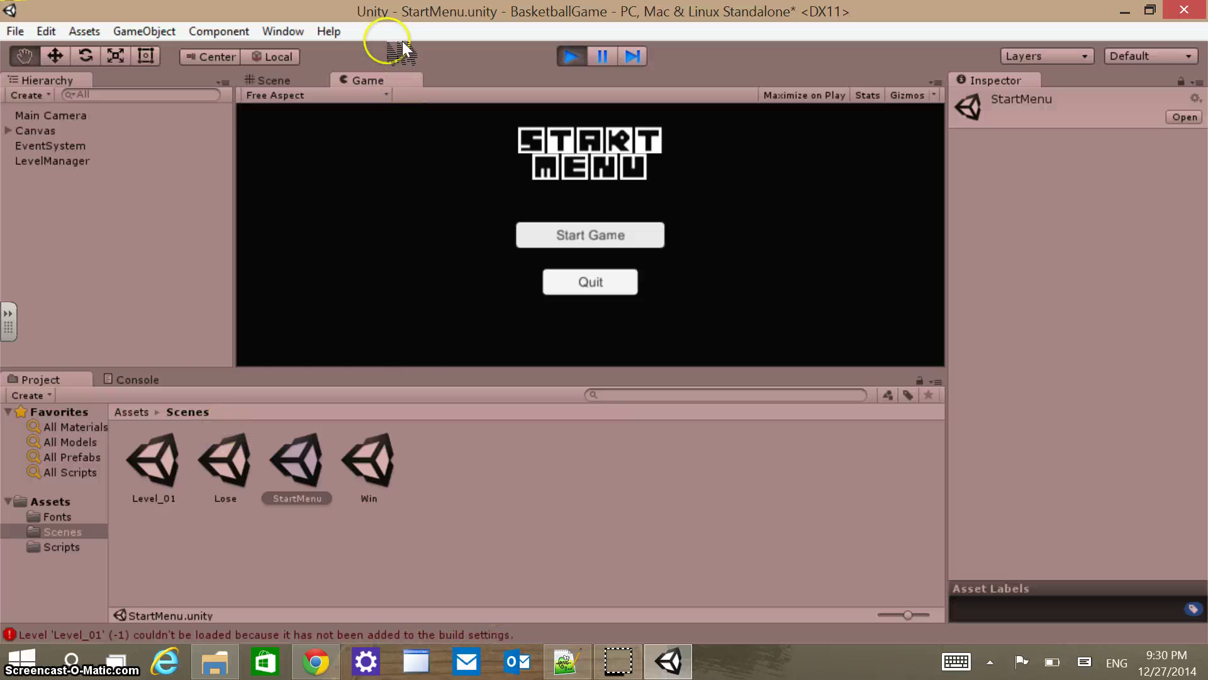
{"action": "key", "text": "ctrl+p"}
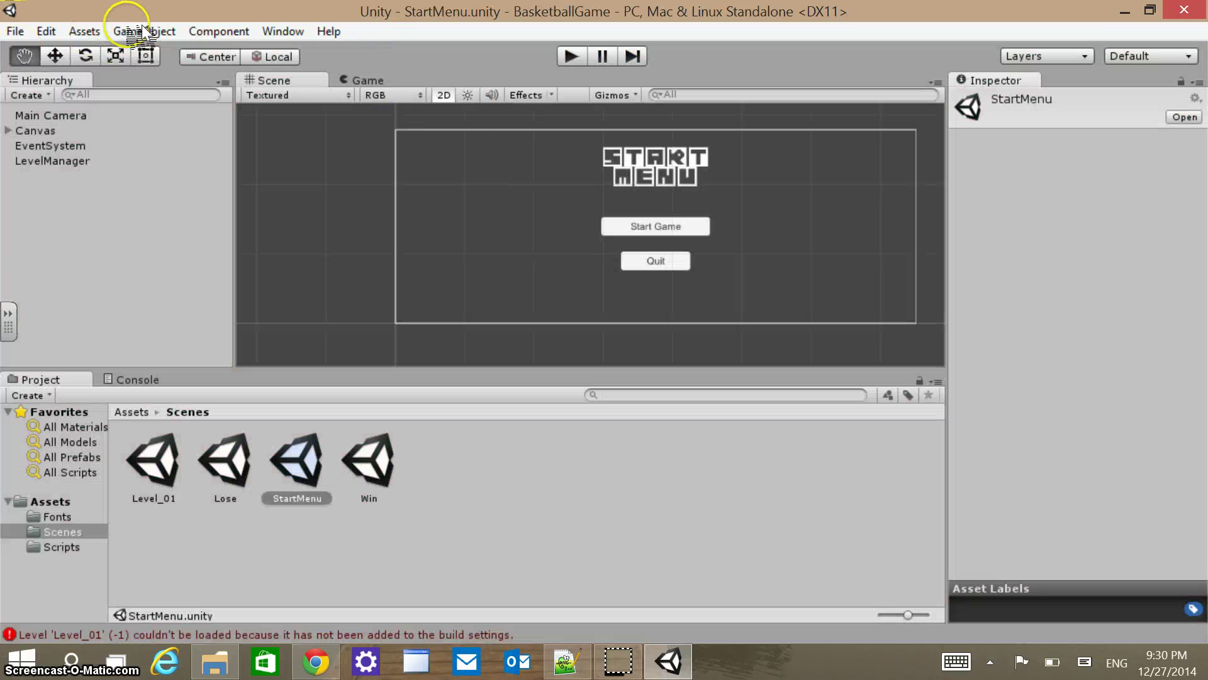
Add the Level_01, Lose, StartMenu and Win scenes to the build settings and move StartMenu to the first position
{"action": "left_click", "coordinate": [23, 30]}
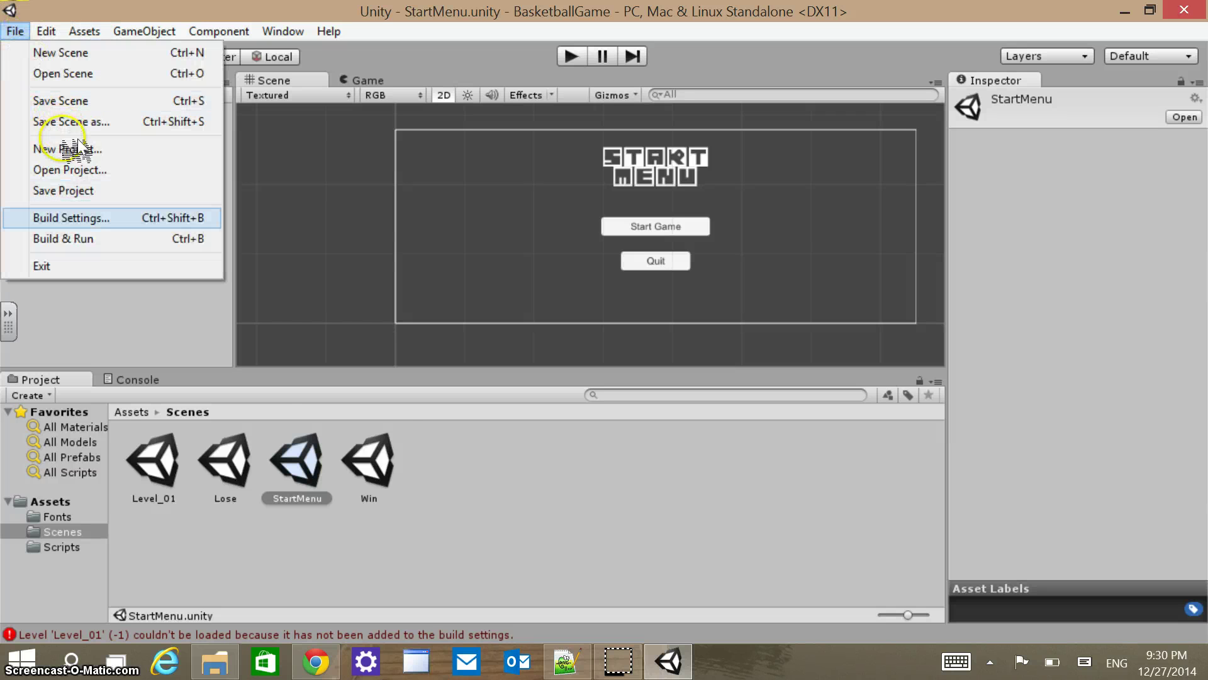
{"action": "left_click", "coordinate": [70, 217]}
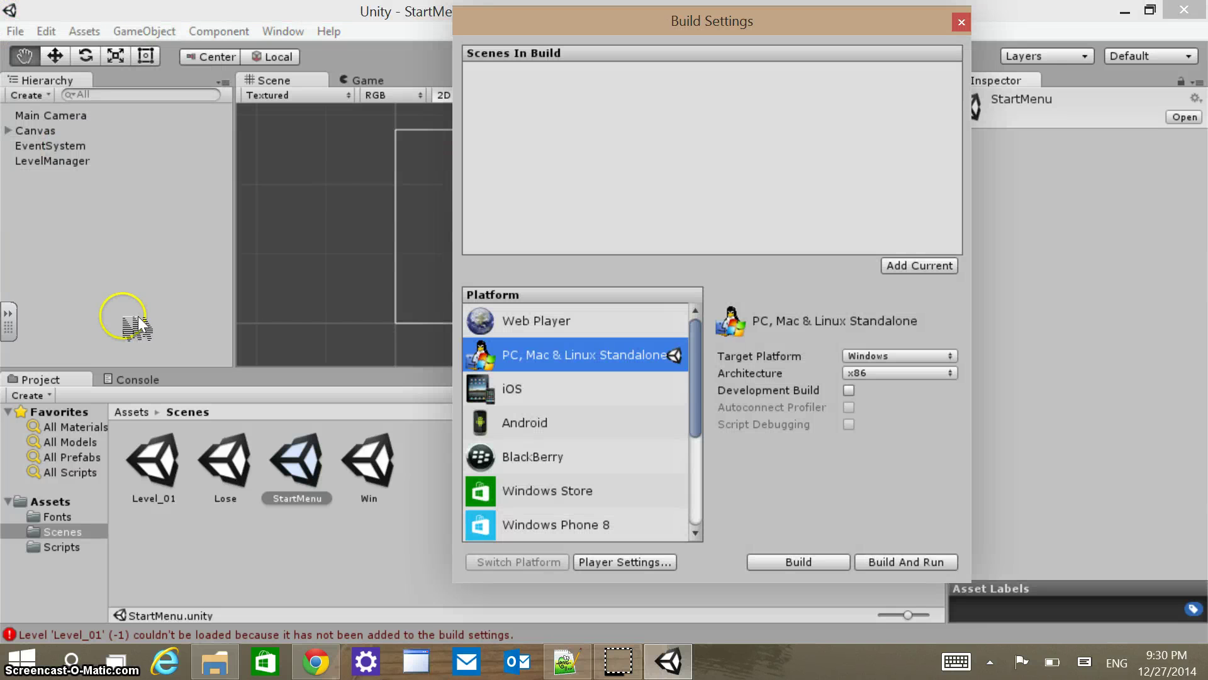
{"action": "left_click", "coordinate": [153, 479]}
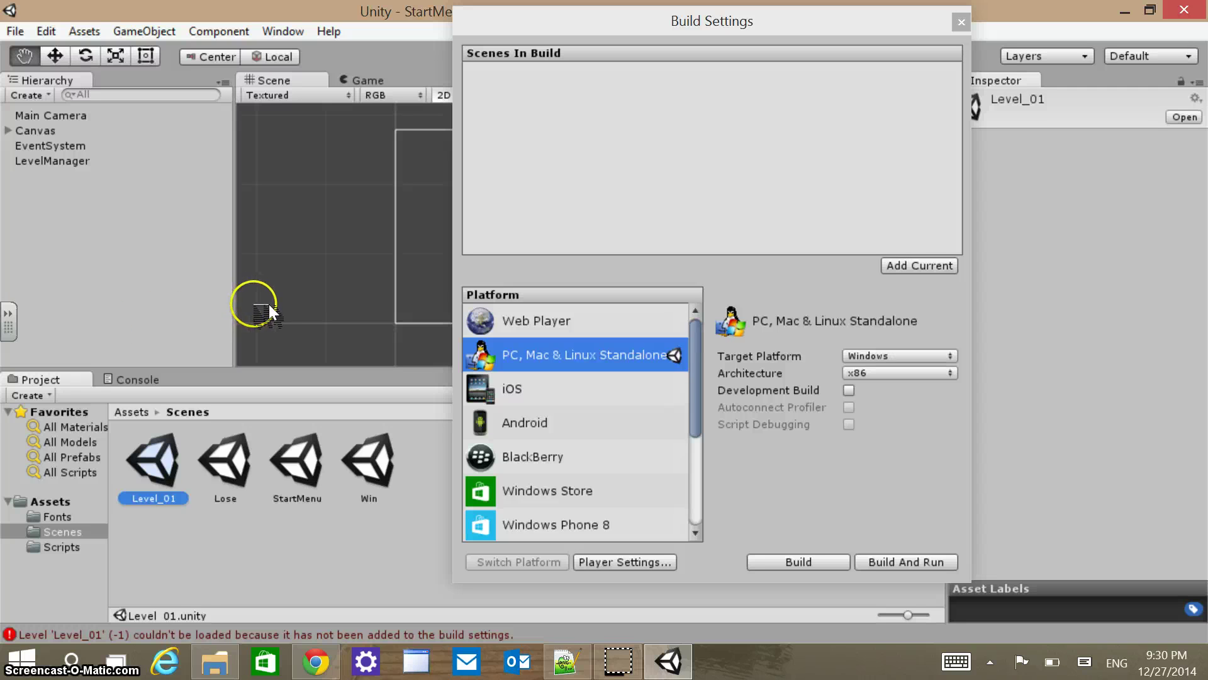
{"action": "left_click_drag", "start_coordinate": [270, 312], "coordinate": [356, 116]}
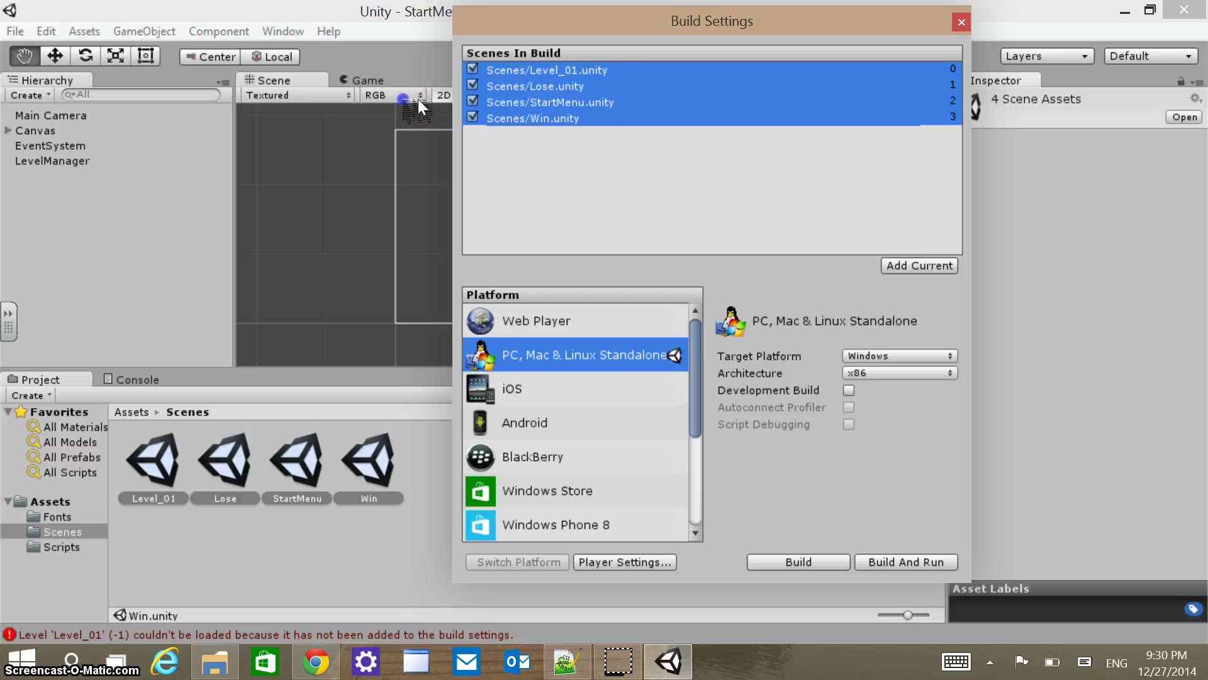
{"action": "left_click", "coordinate": [605, 102]}
{"action": "left_click_drag", "start_coordinate": [544, 102], "coordinate": [541, 71]}
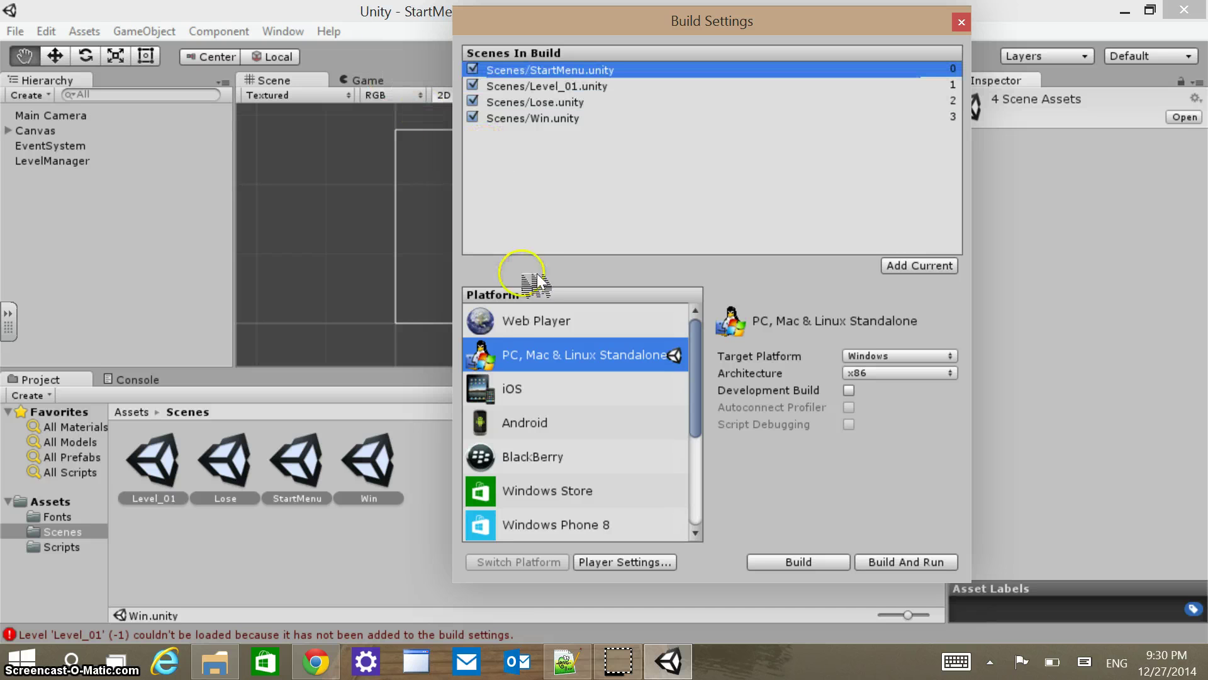
Build the standalone player as BasketballGame inside a new Builds folder in the project directory
{"action": "left_click", "coordinate": [798, 561]}
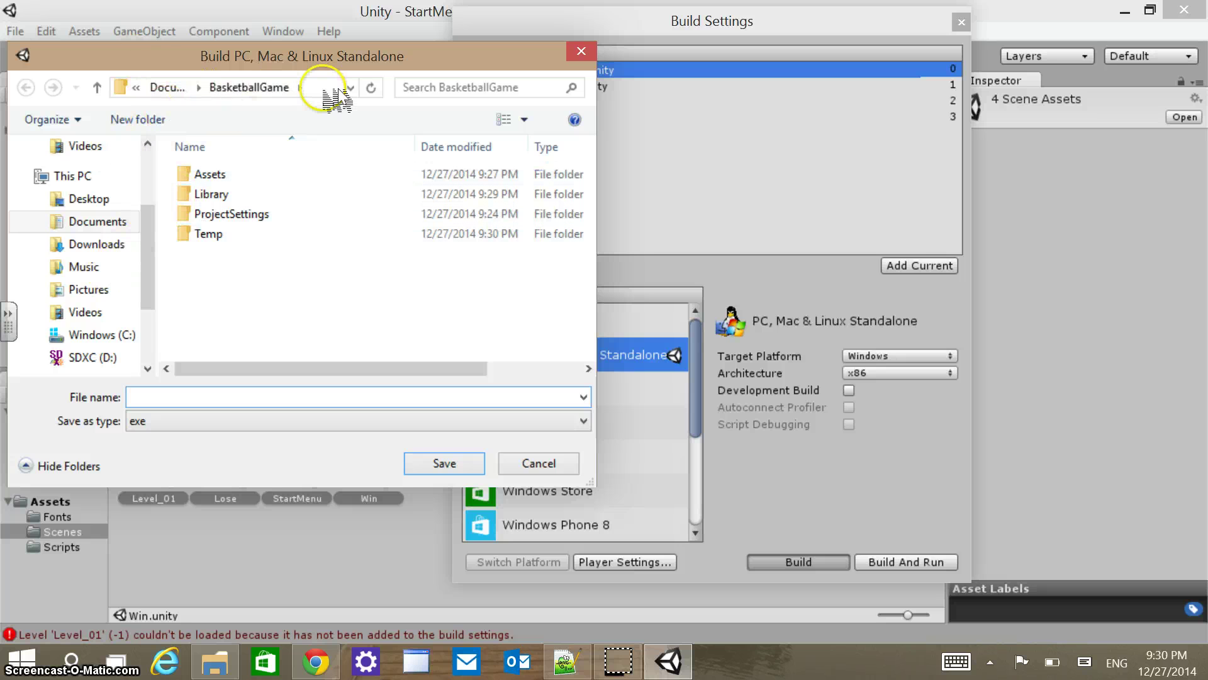
{"action": "left_click", "coordinate": [138, 119]}
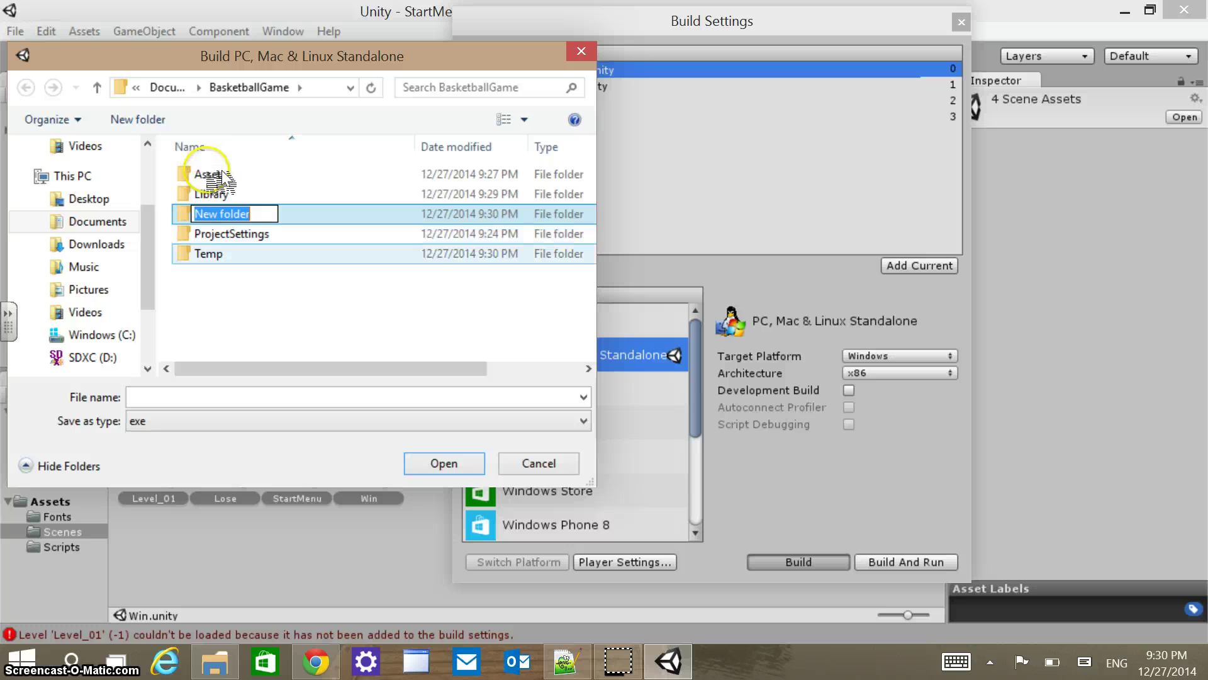
{"action": "type", "text": "Builds"}
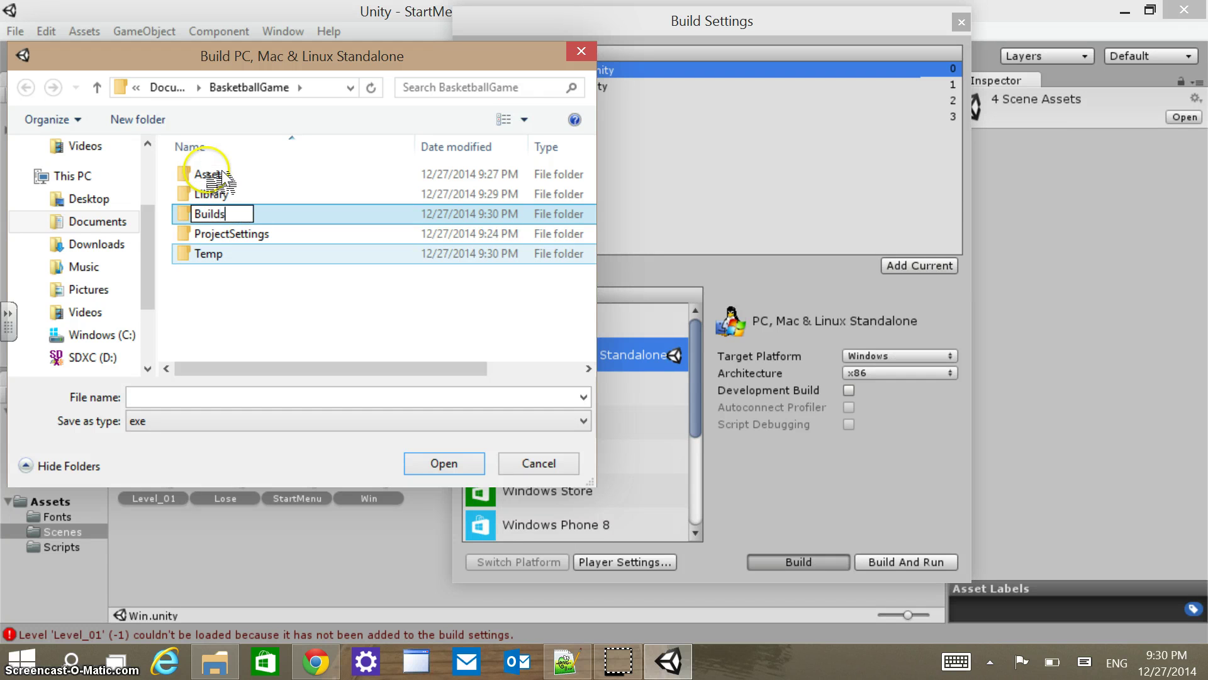
{"action": "left_click", "coordinate": [165, 194]}
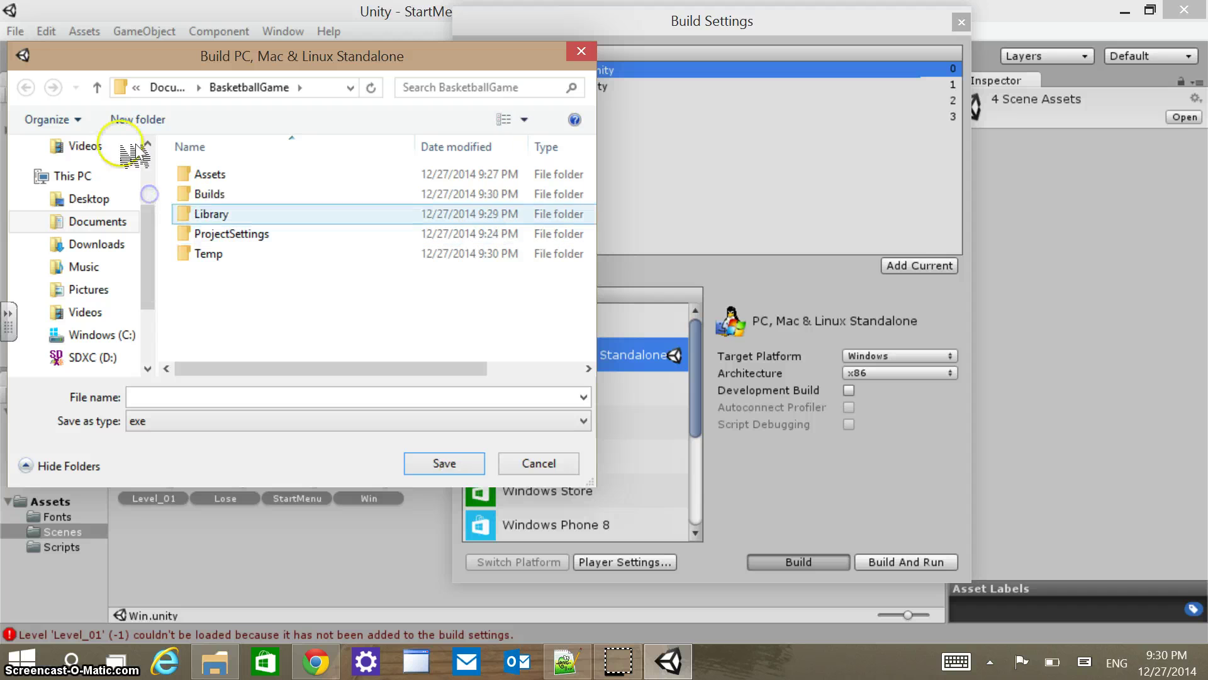
{"action": "double_click", "coordinate": [189, 194]}
{"action": "left_click", "coordinate": [134, 396]}
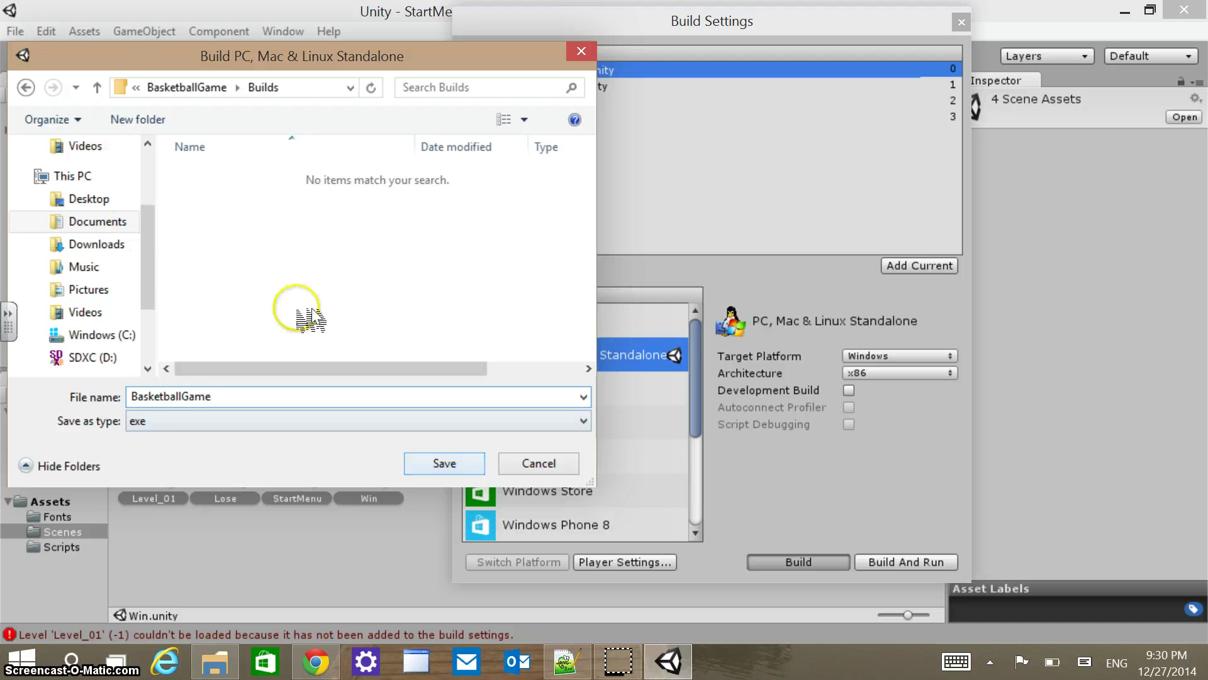
{"action": "key", "text": "Return"}
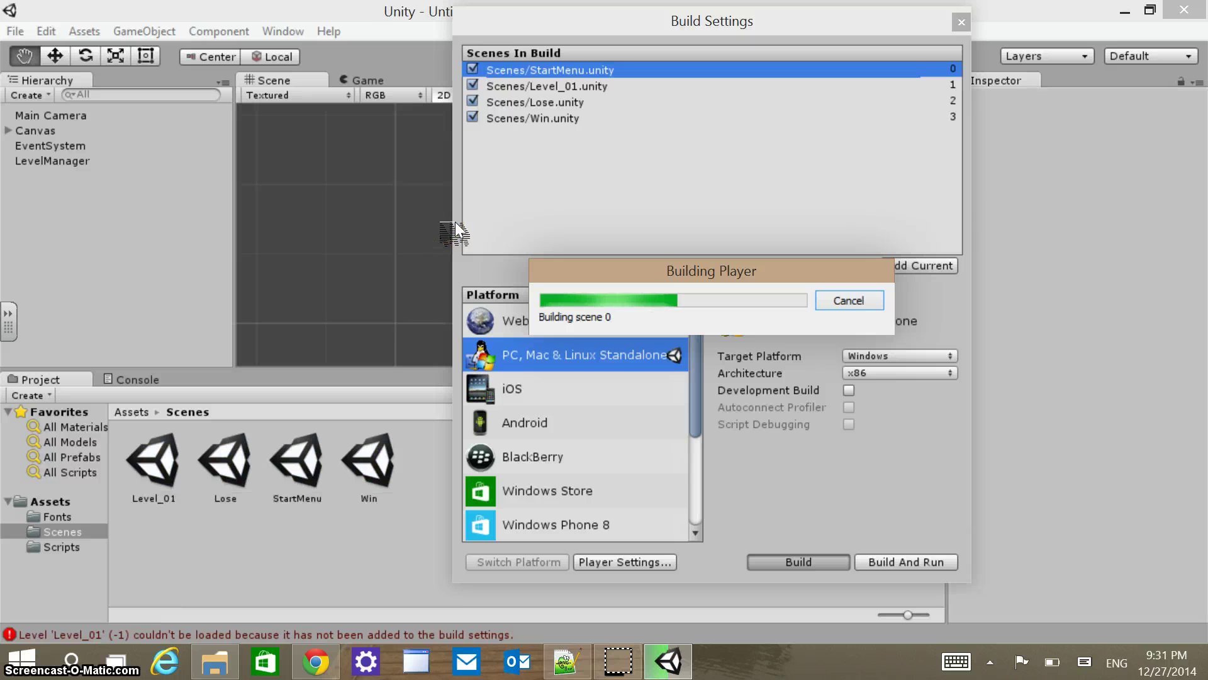
Check the built BasketballGame application in the Builds folder, and close the folder window and the build settings
{"action": "left_click", "coordinate": [493, 176]}
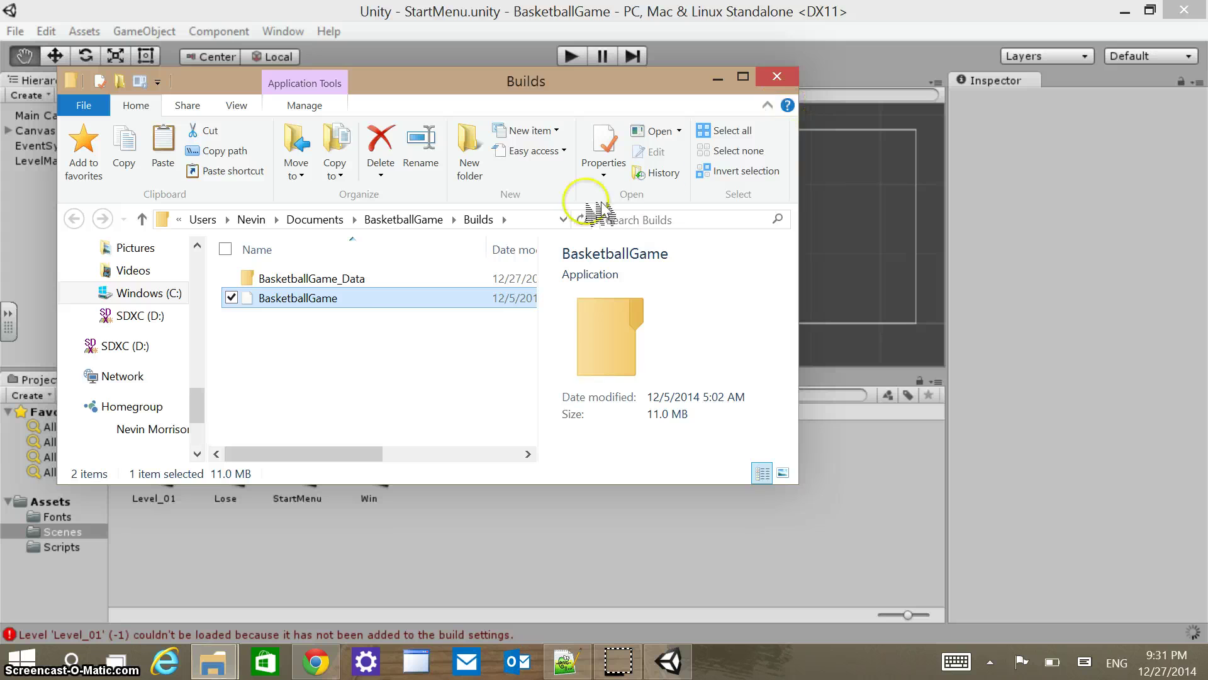
{"action": "left_click", "coordinate": [351, 304]}
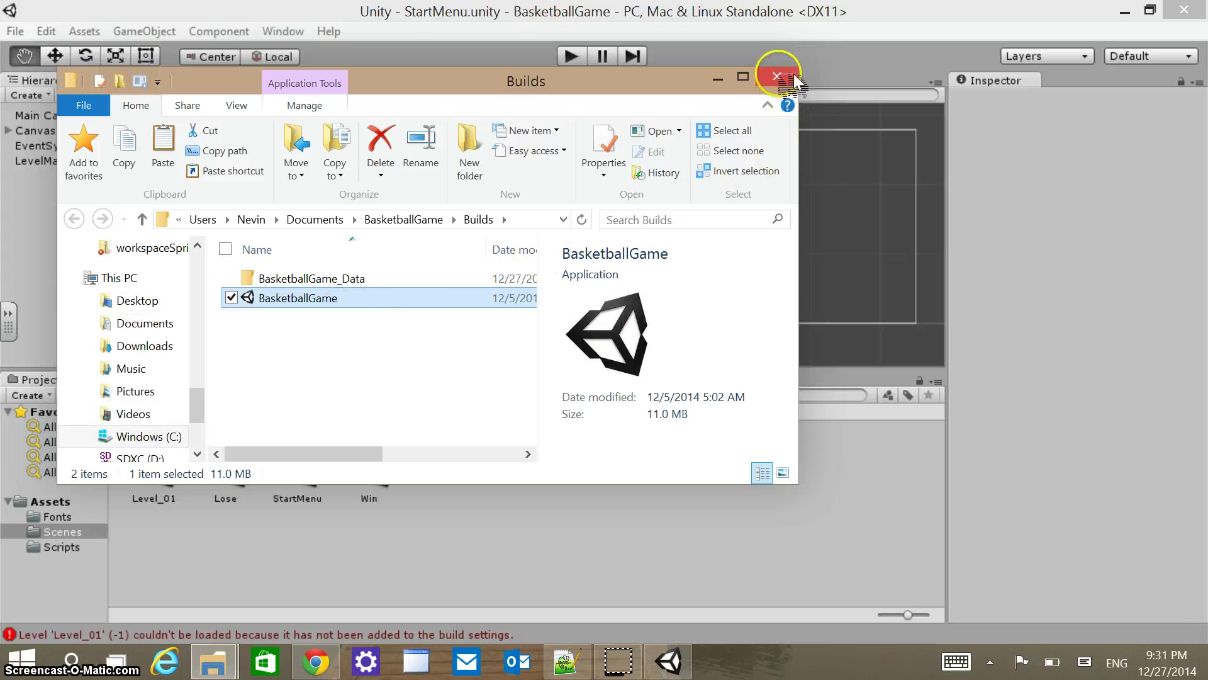
{"action": "left_click", "coordinate": [777, 77]}
{"action": "left_click", "coordinate": [630, 25]}
{"action": "left_click", "coordinate": [961, 22]}
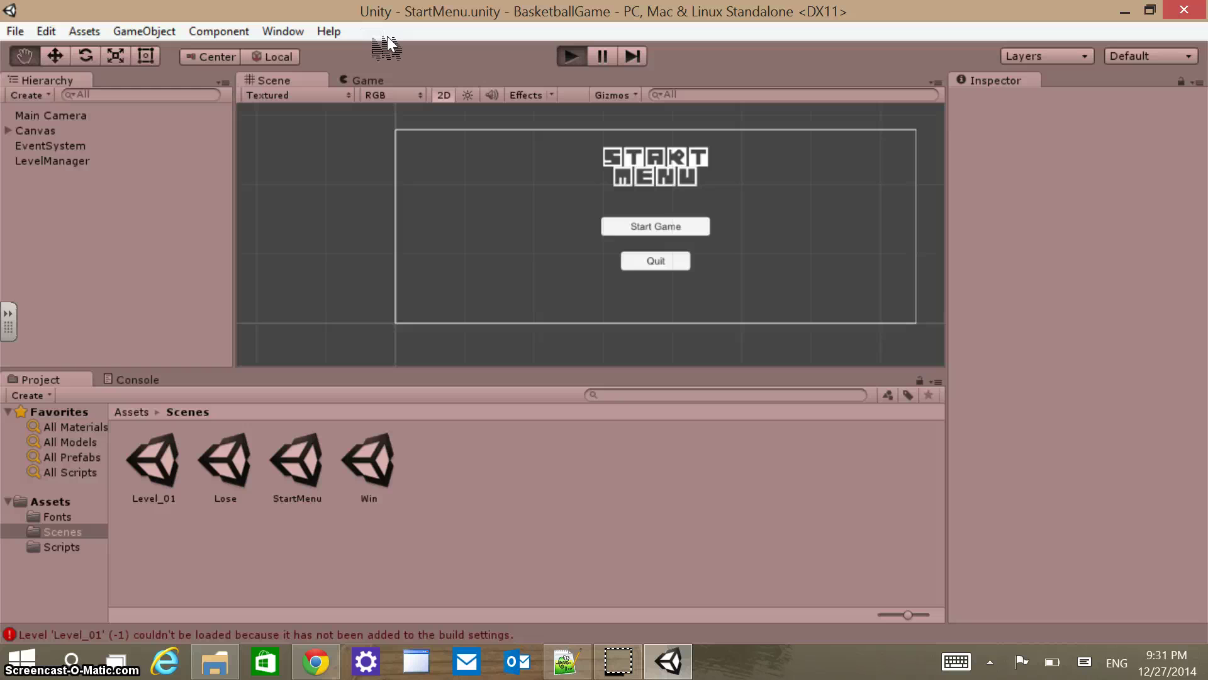
Test the Start Game, Win and Play Again buttons in Play mode from the StartMenu scene, and stop playback
{"action": "key", "text": "ctrl+p"}
{"action": "left_click", "coordinate": [447, 124]}
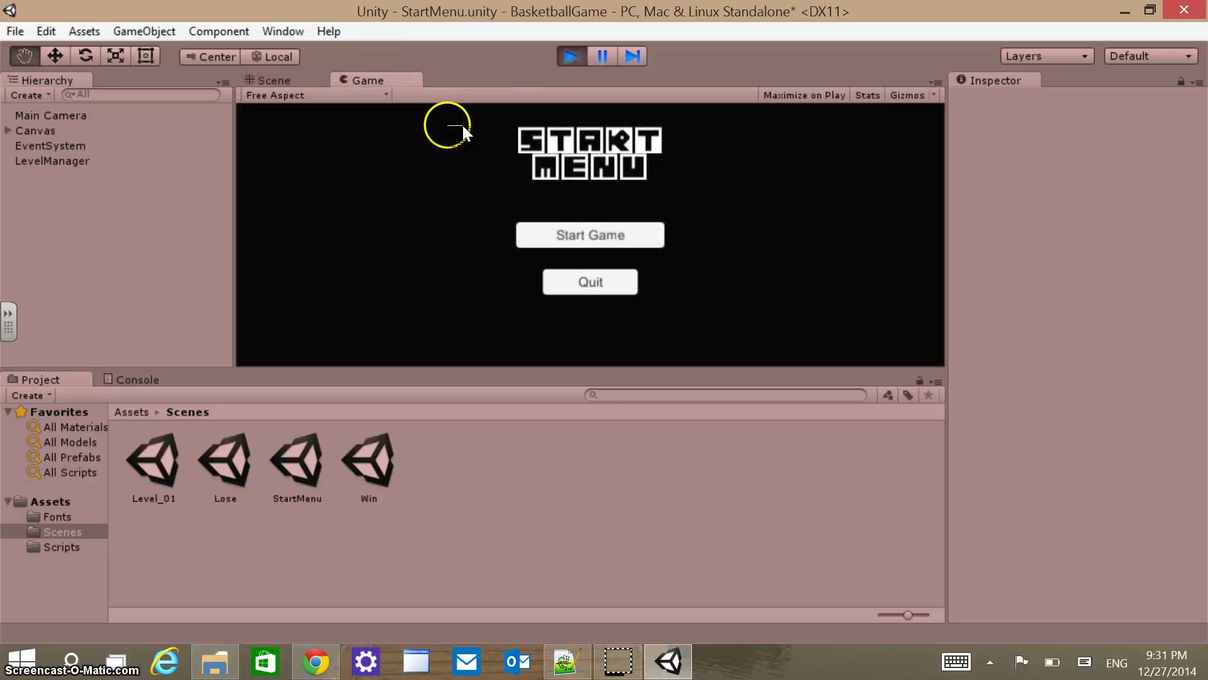
{"action": "left_click", "coordinate": [431, 162]}
{"action": "left_click", "coordinate": [431, 160]}
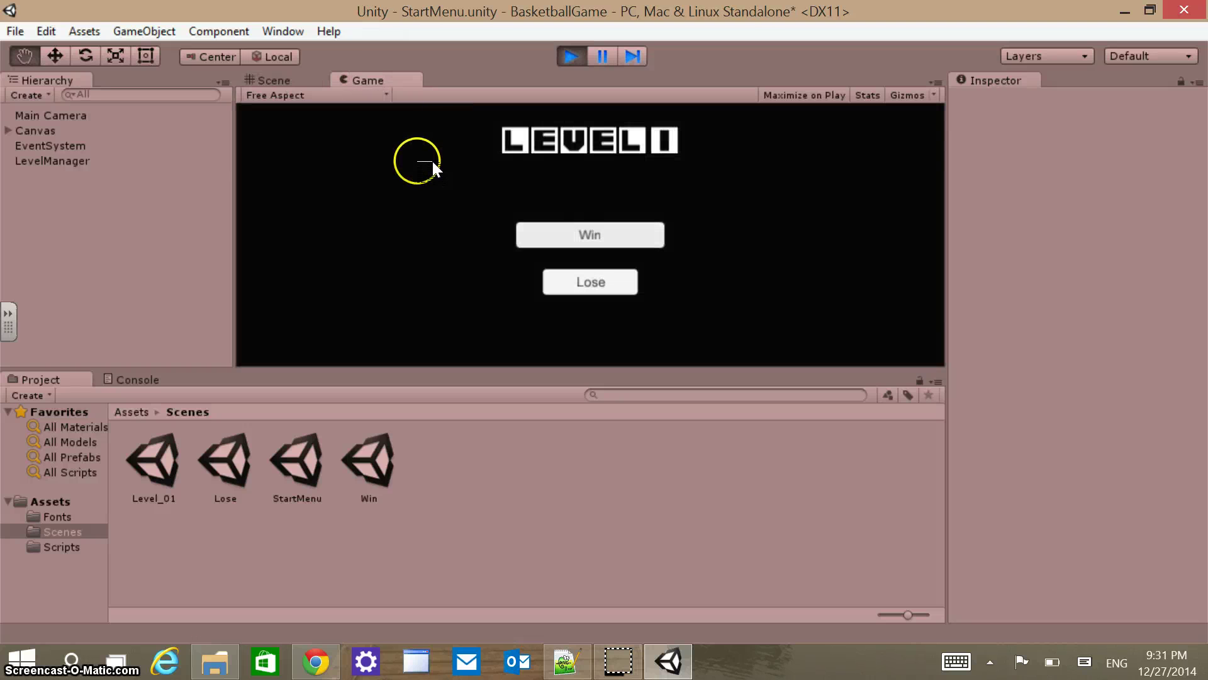
{"action": "key", "text": "Return"}
{"action": "key", "text": "Return"}
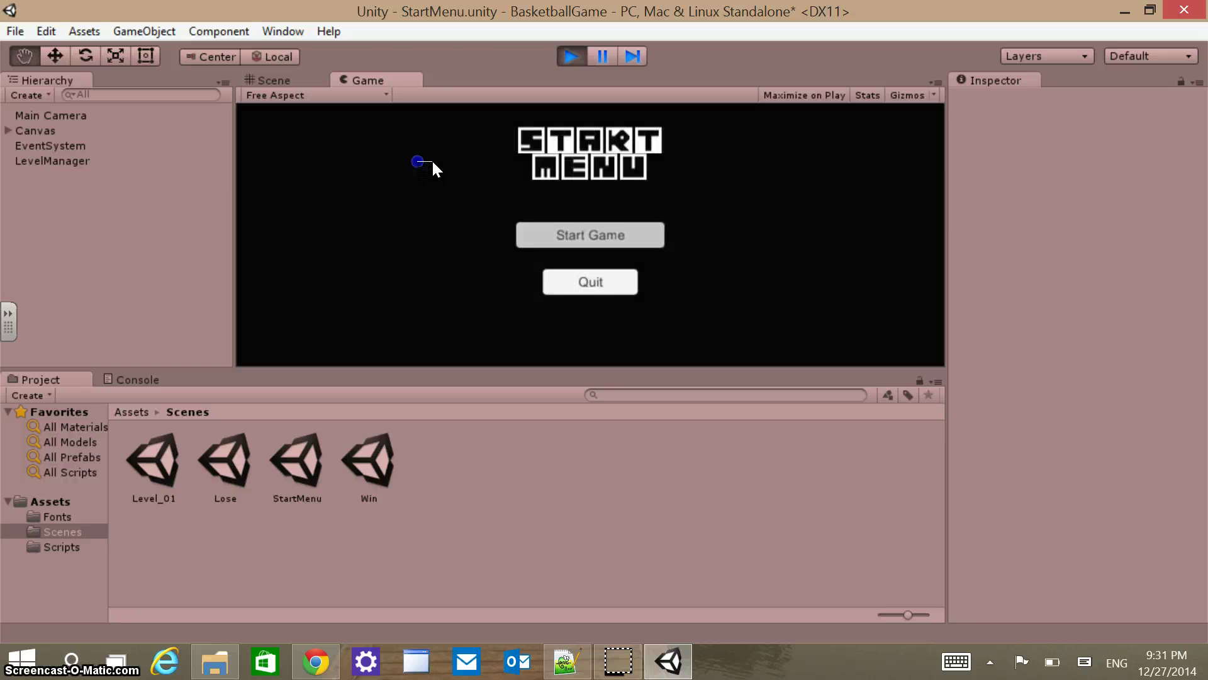
{"action": "key", "text": "Return"}
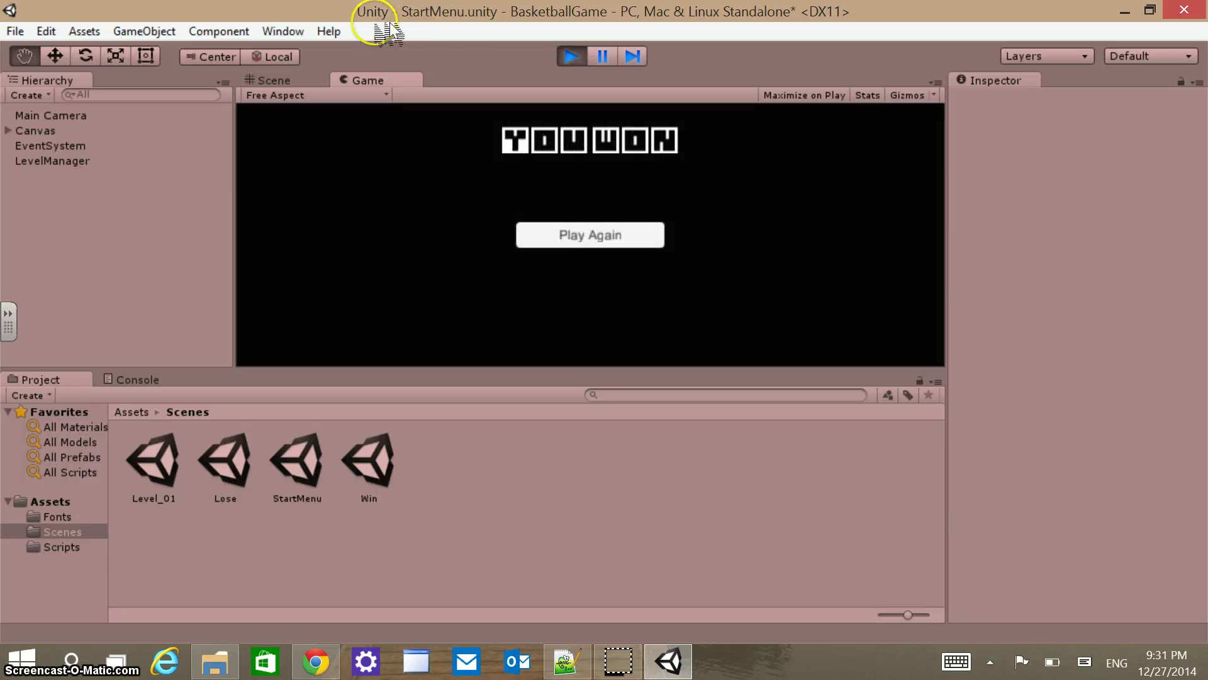
{"action": "key", "text": "ctrl+p"}
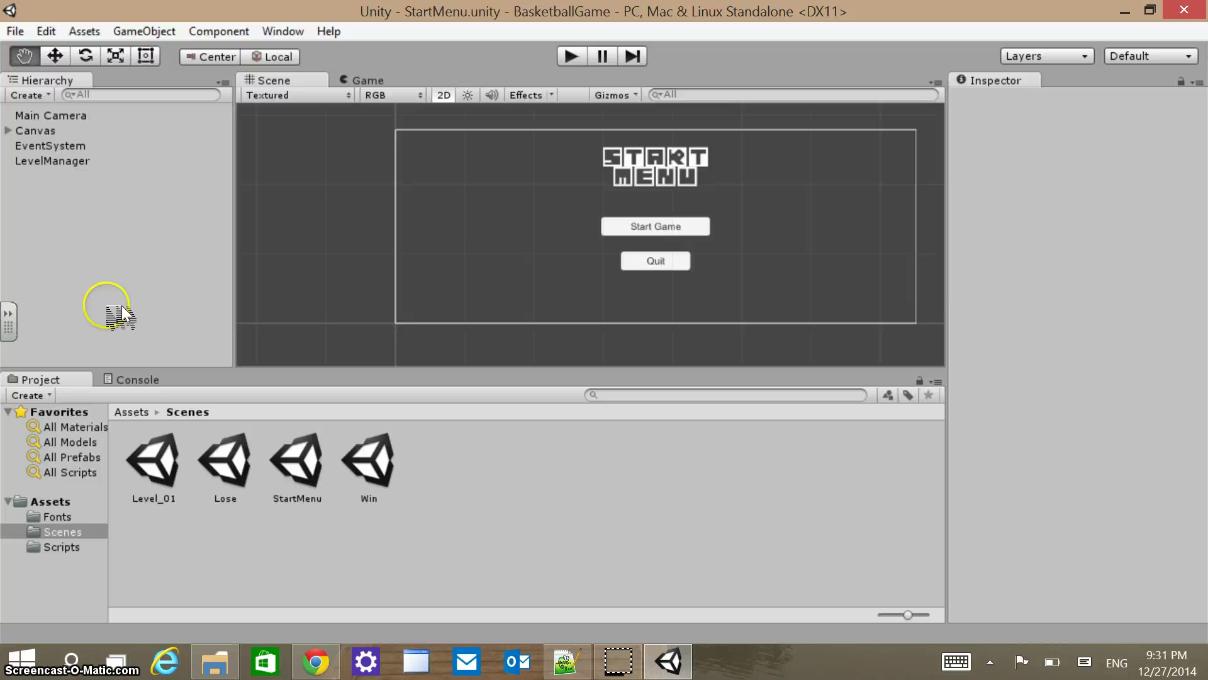
Open the Level_01 scene and delete the IntroText, WinButton and LoseButton objects from its Canvas
{"action": "double_click", "coordinate": [158, 459]}
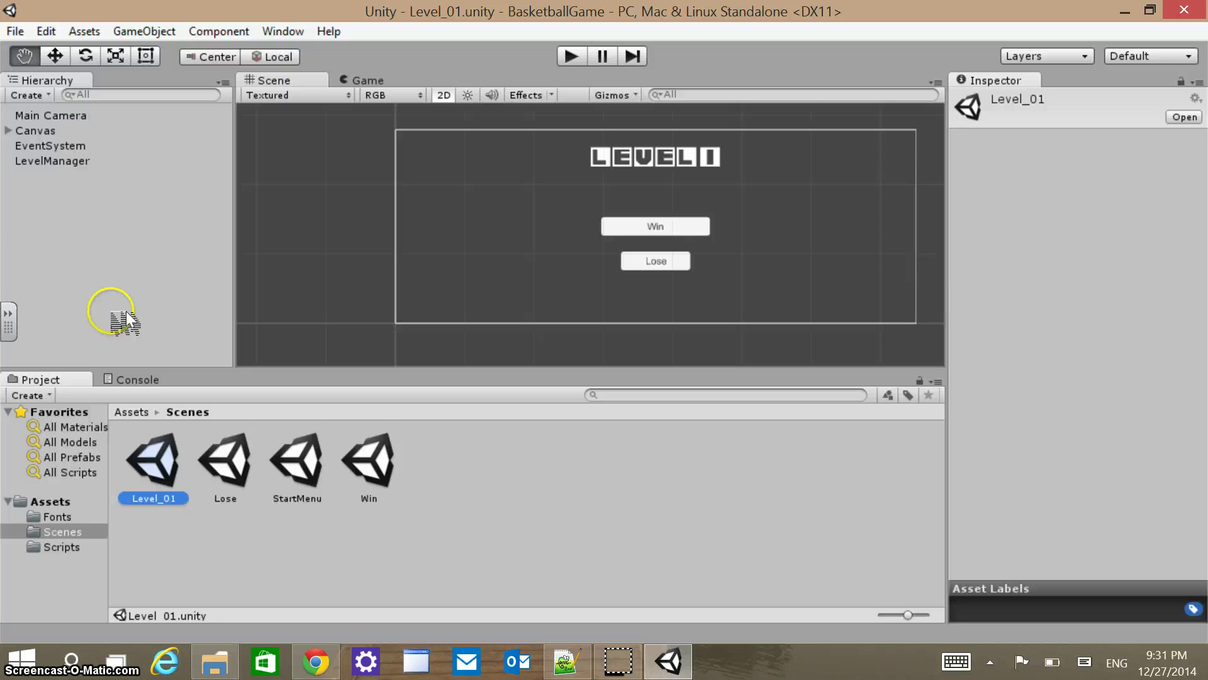
{"action": "left_click", "coordinate": [8, 131]}
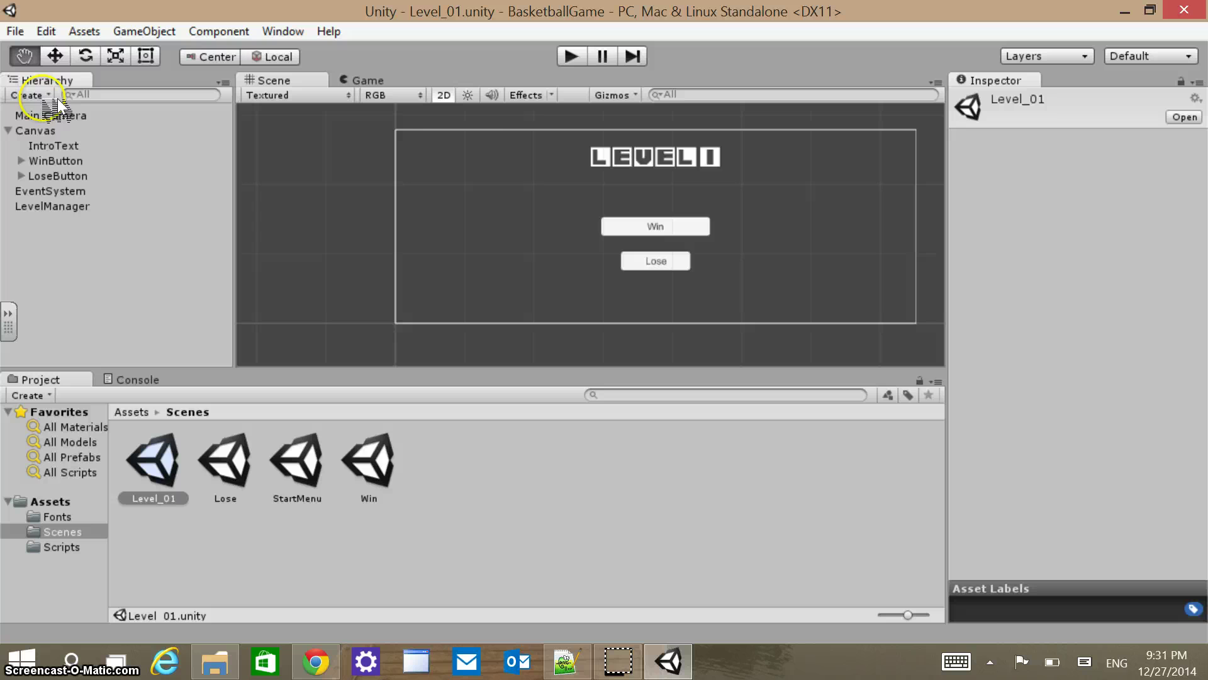
{"action": "left_click", "coordinate": [64, 146]}
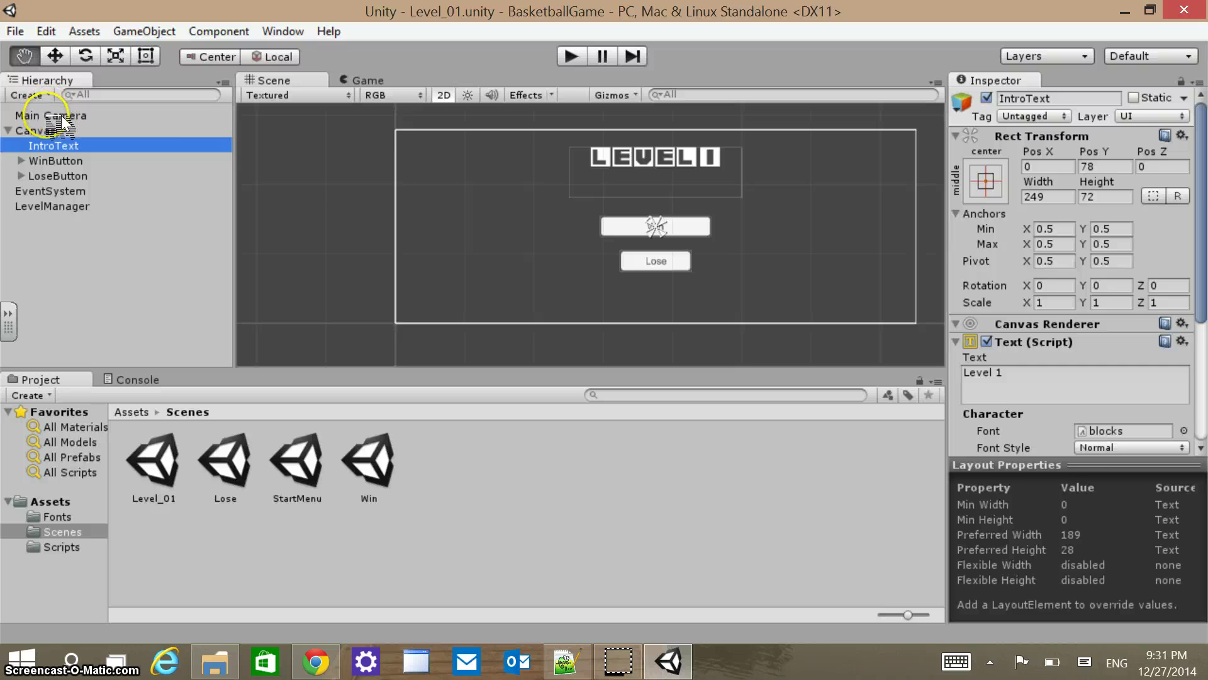
{"action": "left_click", "coordinate": [71, 176], "text": "shift"}
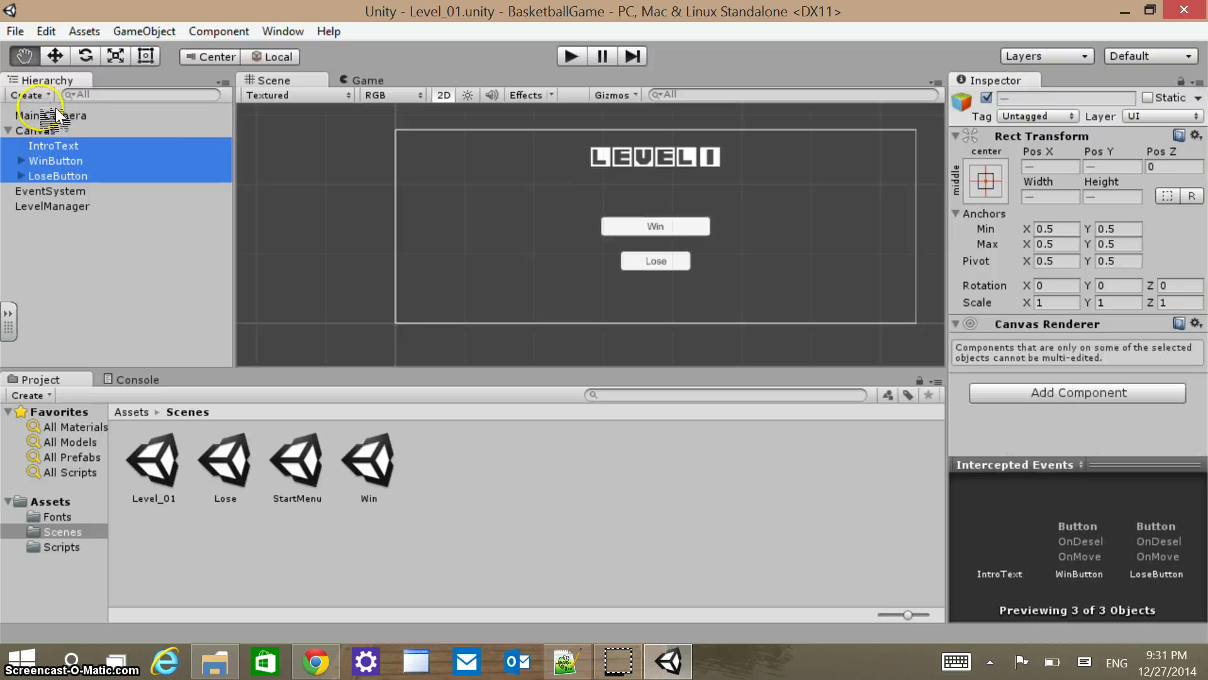
{"action": "right_click", "coordinate": [63, 162]}
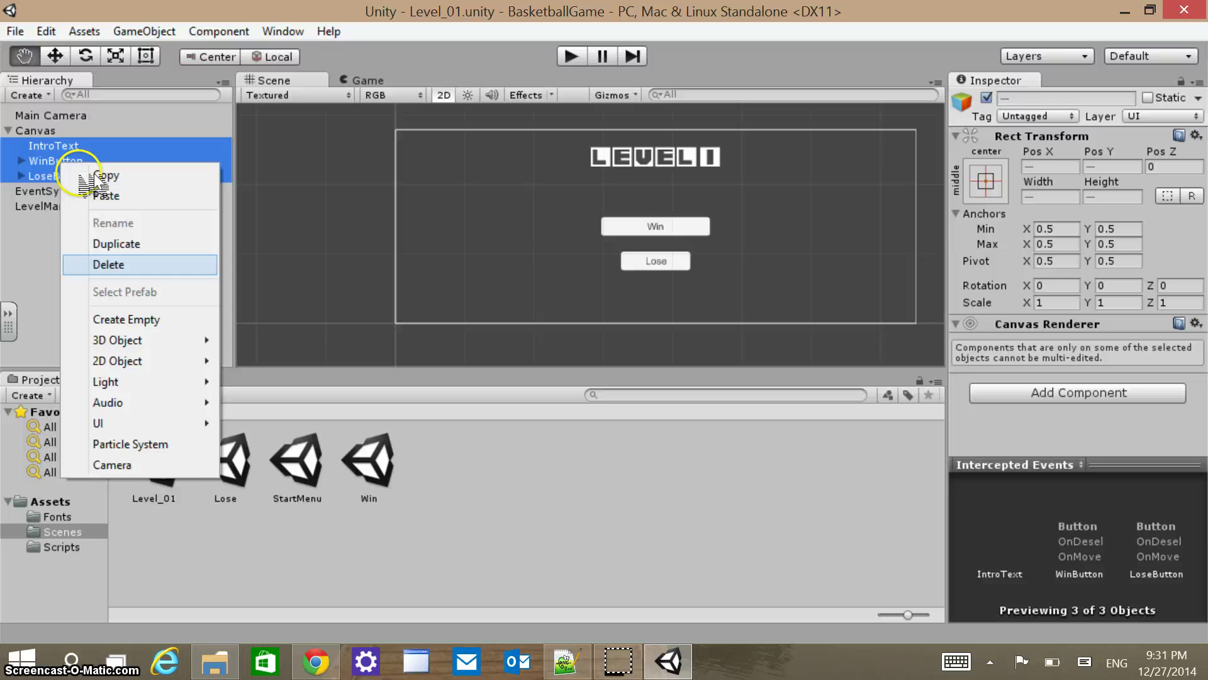
{"action": "left_click", "coordinate": [108, 264]}
{"action": "left_click", "coordinate": [49, 130]}
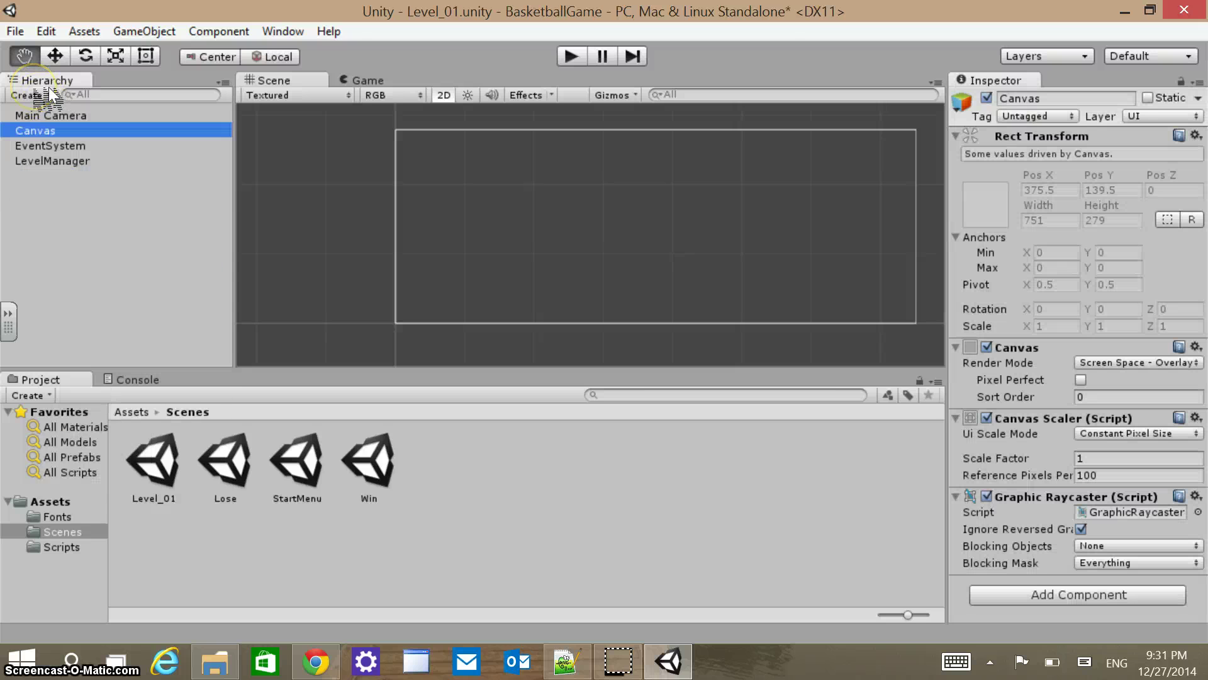
{"action": "scroll", "coordinate": [506, 176], "scroll_direction": "down", "scroll_amount": 3}
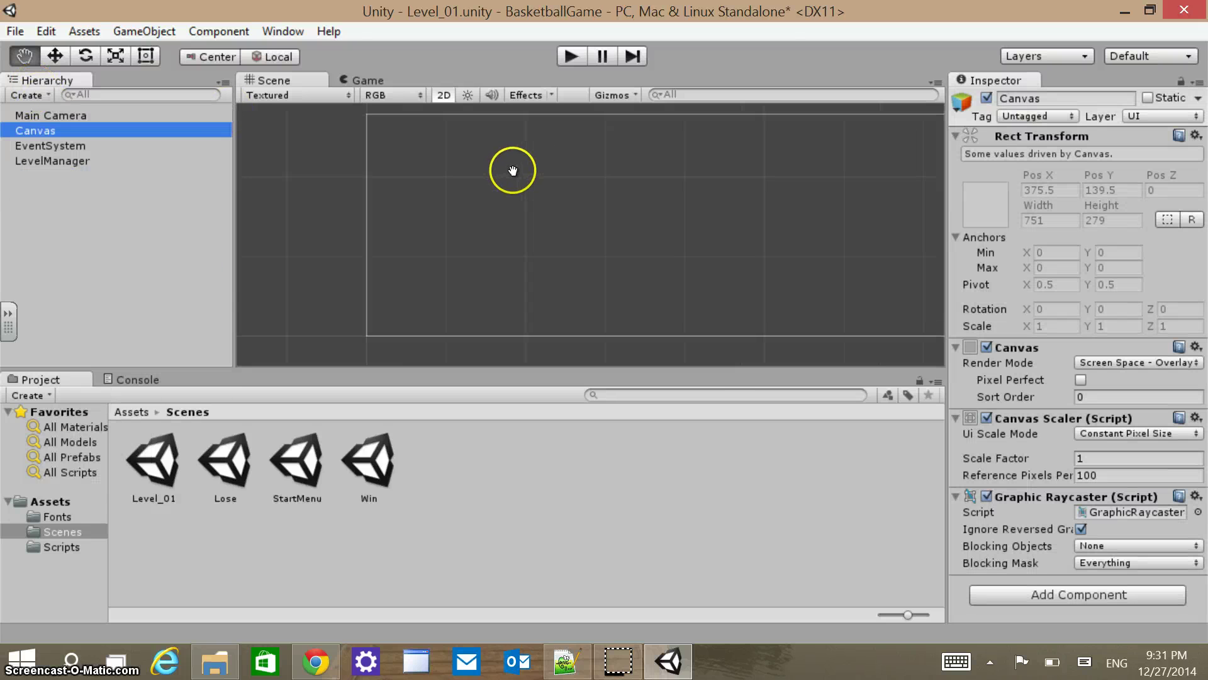
{"action": "scroll", "coordinate": [504, 177], "scroll_direction": "down", "scroll_amount": 10}
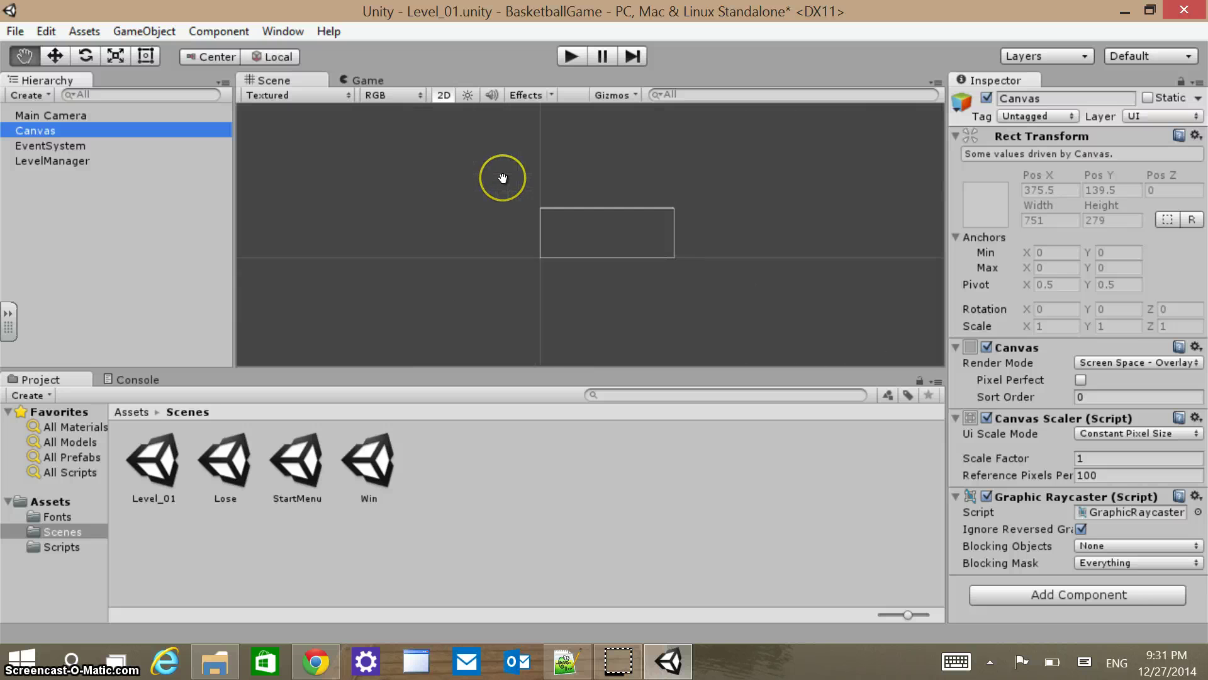
{"action": "scroll", "coordinate": [504, 178], "scroll_direction": "up", "scroll_amount": 4}
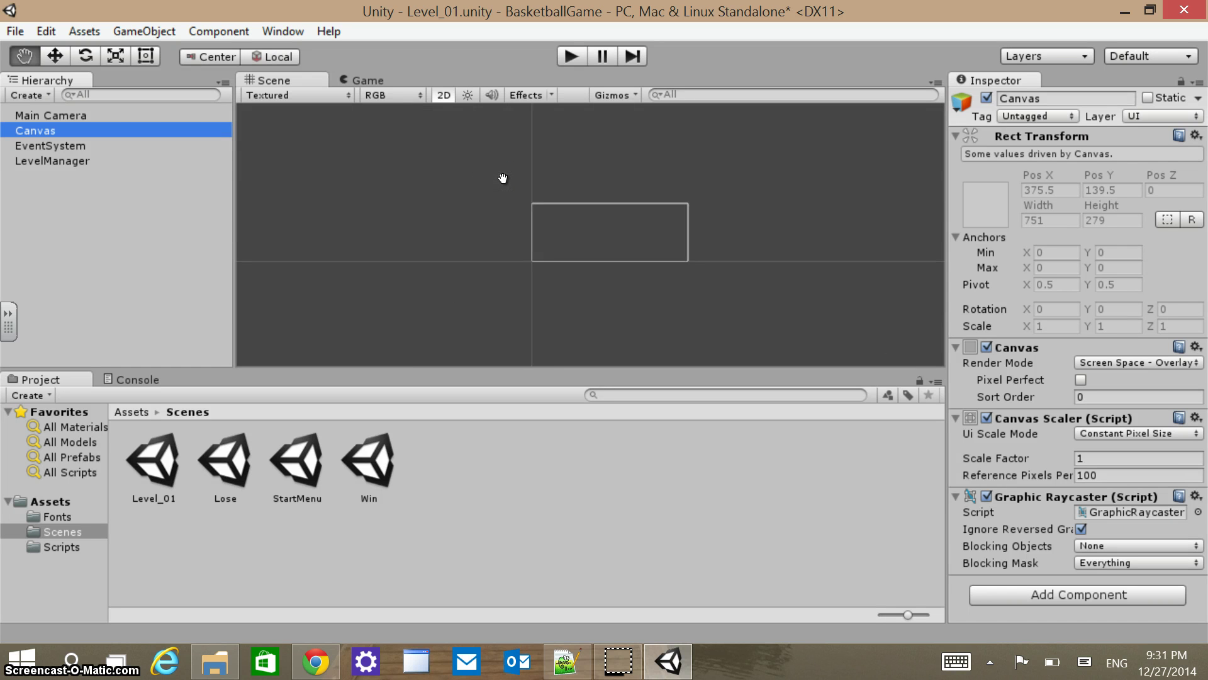
{"action": "key", "text": "F2"}
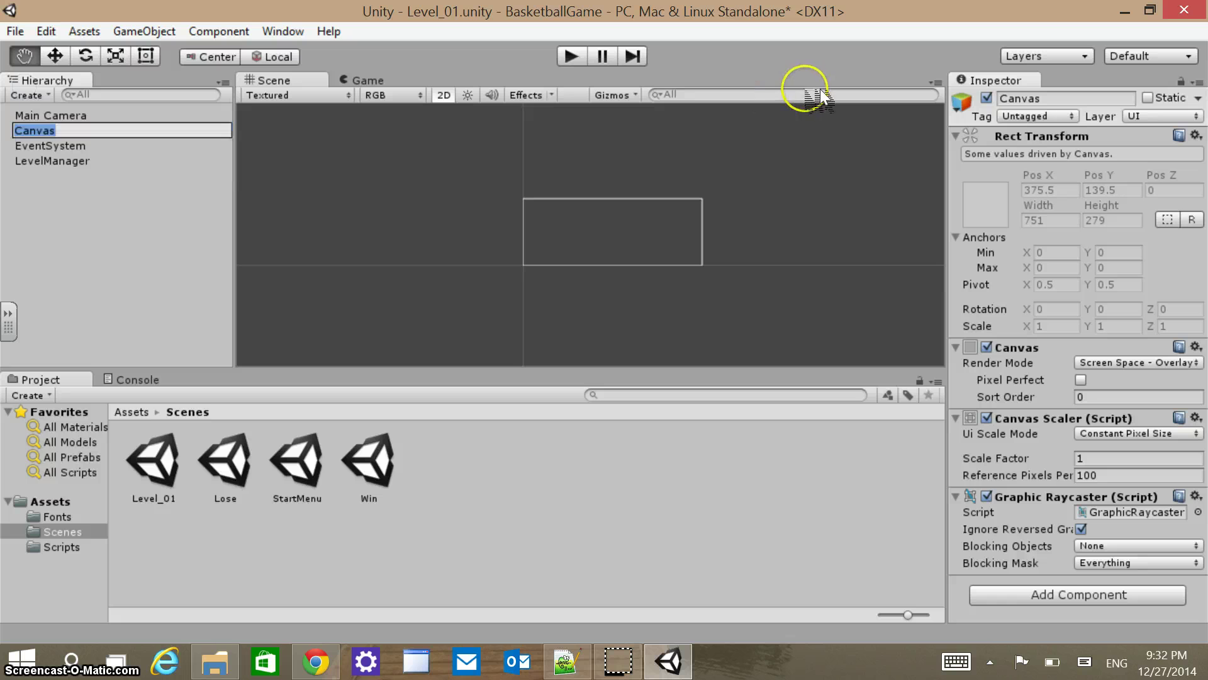
{"action": "left_click", "coordinate": [1196, 136]}
{"action": "left_click", "coordinate": [1077, 159]}
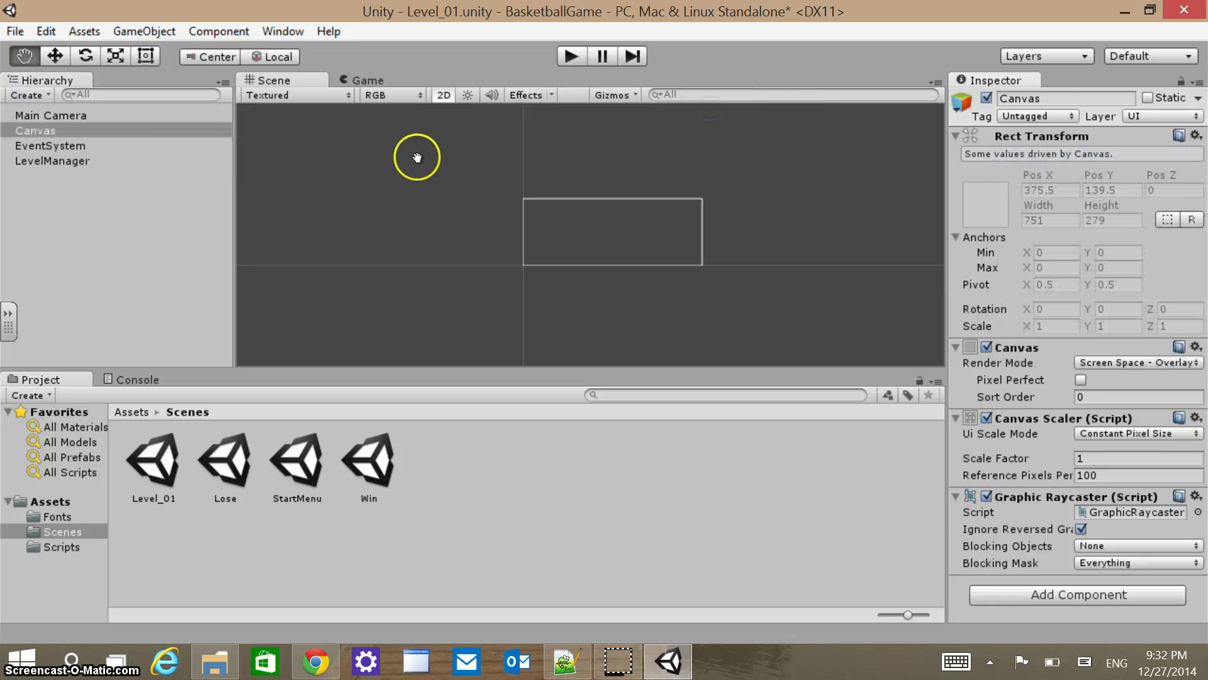
Set the Game view's resolution to the 800x600 preset
{"action": "left_click", "coordinate": [74, 115]}
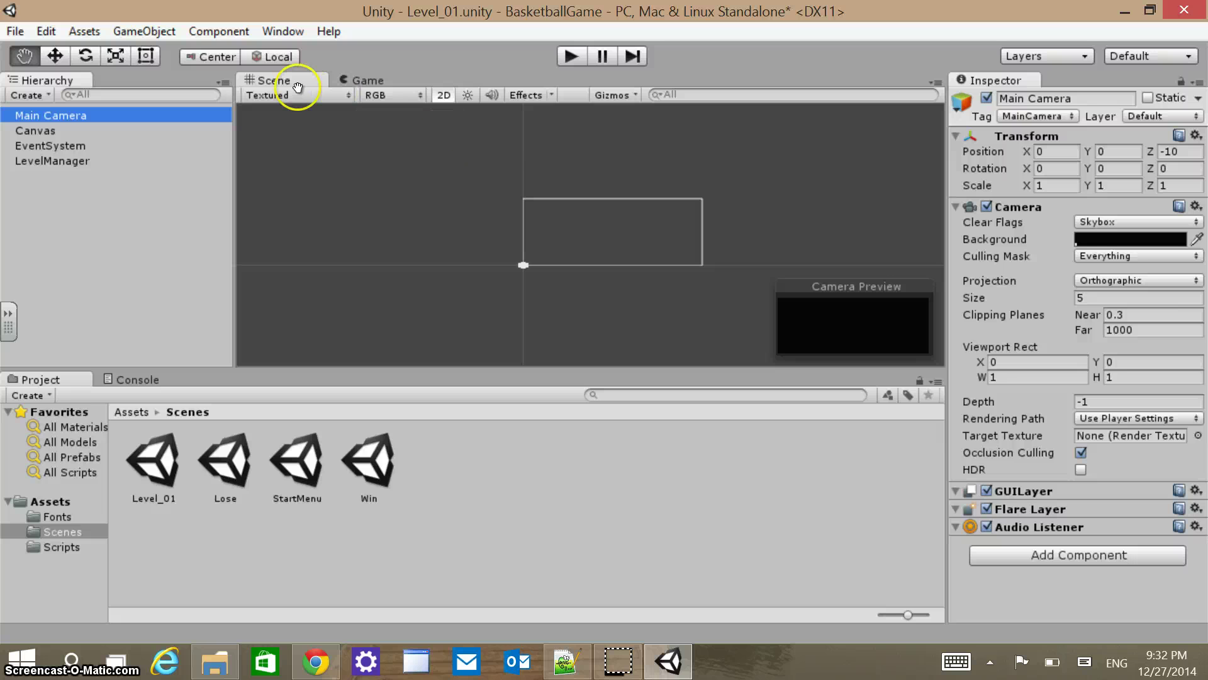
{"action": "left_click_drag", "start_coordinate": [298, 87], "coordinate": [263, 60]}
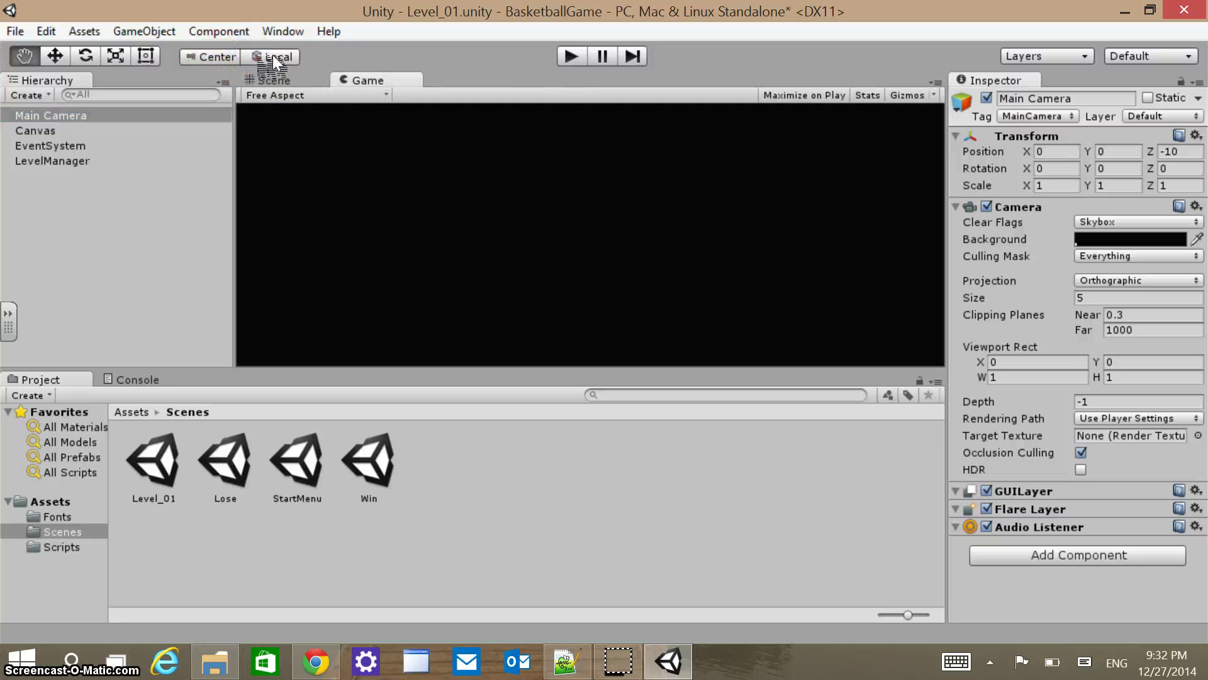
{"action": "left_click", "coordinate": [275, 95]}
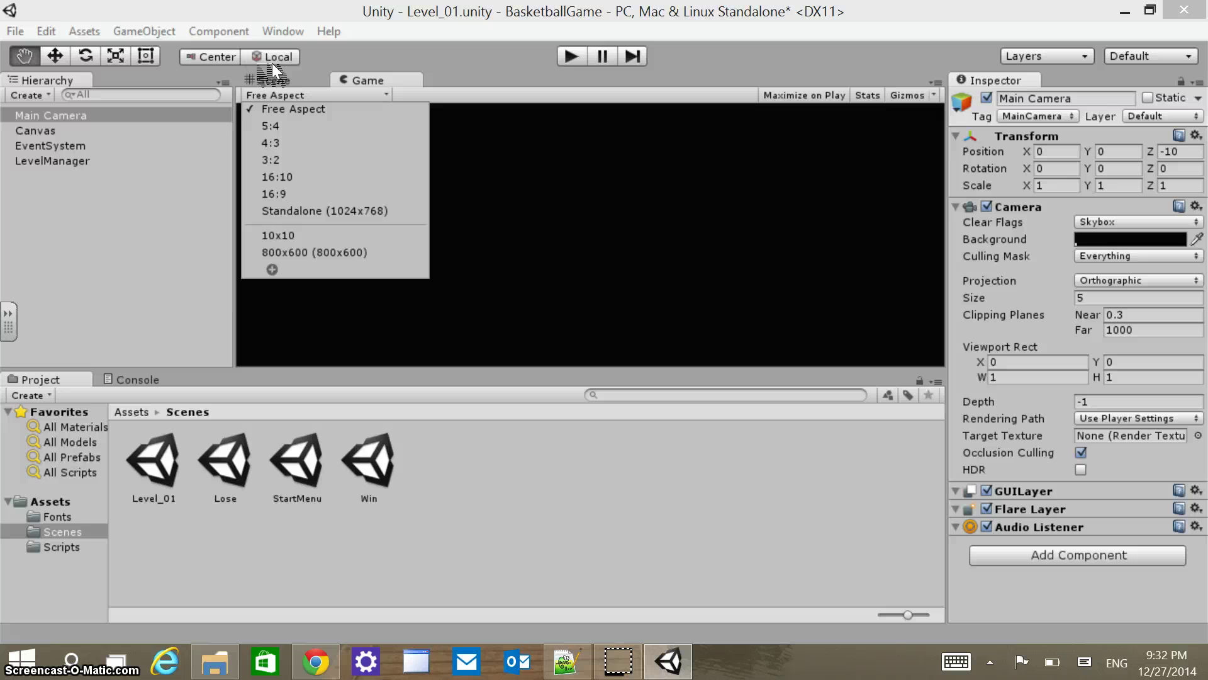
{"action": "left_click", "coordinate": [272, 62]}
{"action": "key", "text": "Down"}
{"action": "key", "text": "Down"}
{"action": "key", "text": "Down"}
{"action": "key", "text": "Down"}
{"action": "key", "text": "Down"}
{"action": "key", "text": "Down"}
{"action": "key", "text": "Down"}
{"action": "key", "text": "Down"}
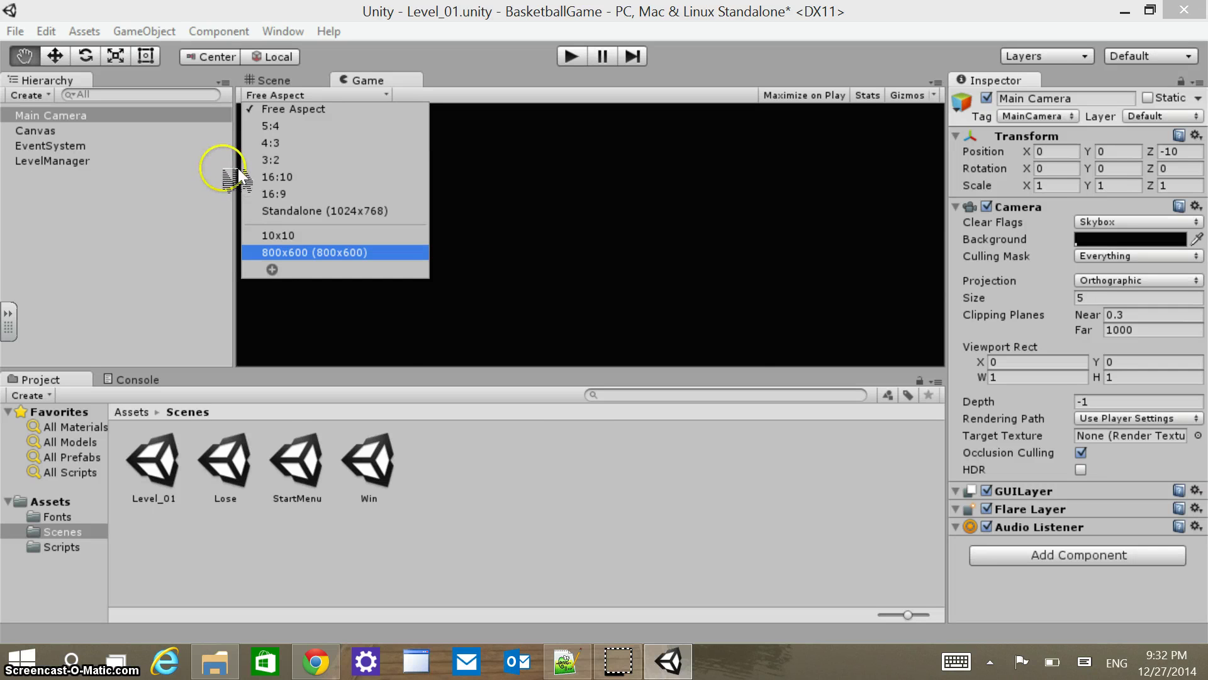
{"action": "key", "text": "Return"}
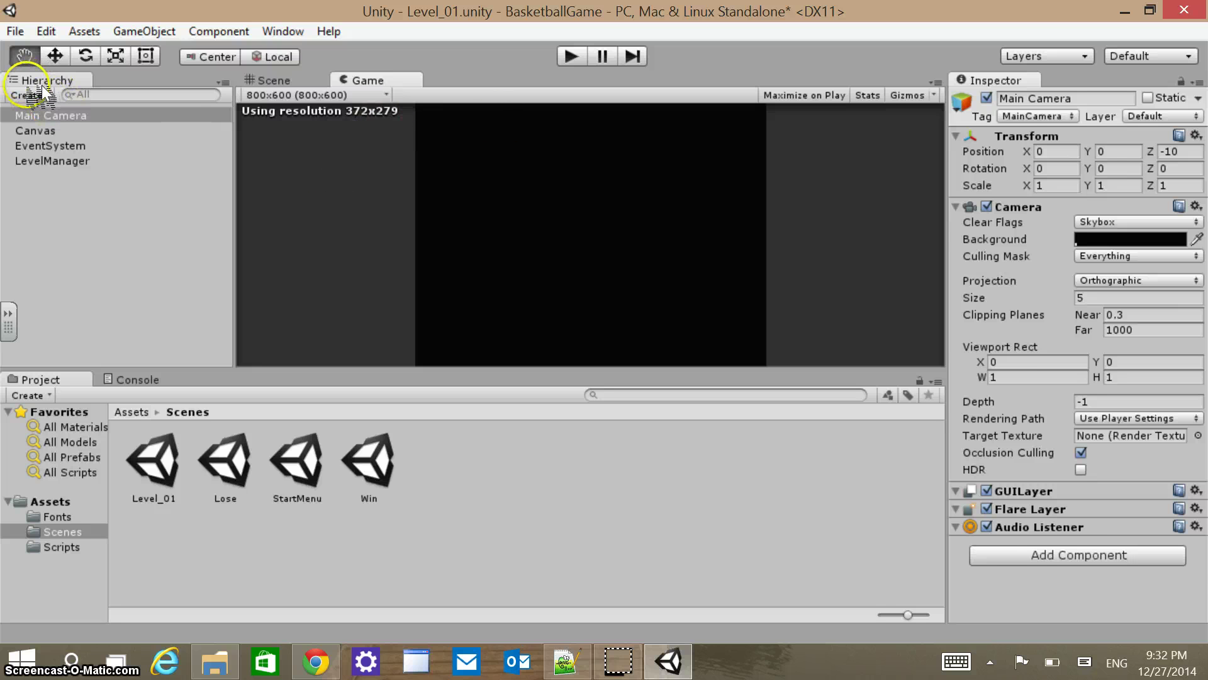
Select the Canvas and compare its frame in the Scene view with the Game view
{"action": "key", "text": "Down"}
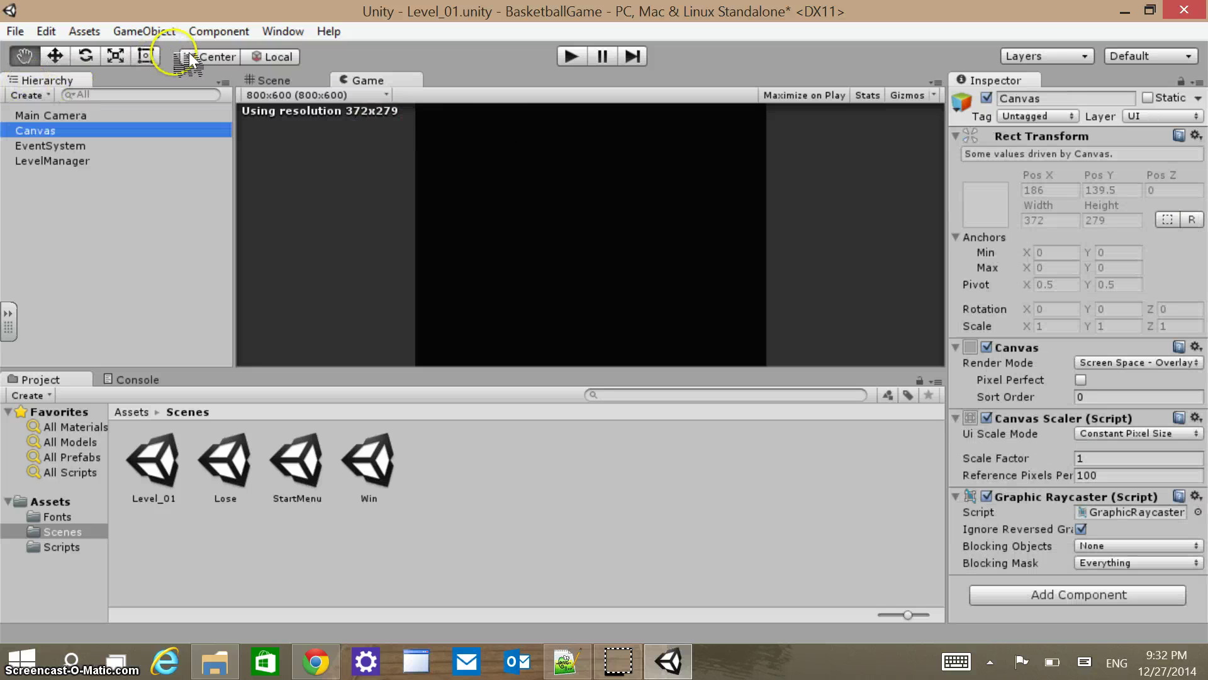
{"action": "key", "text": "ctrl+1"}
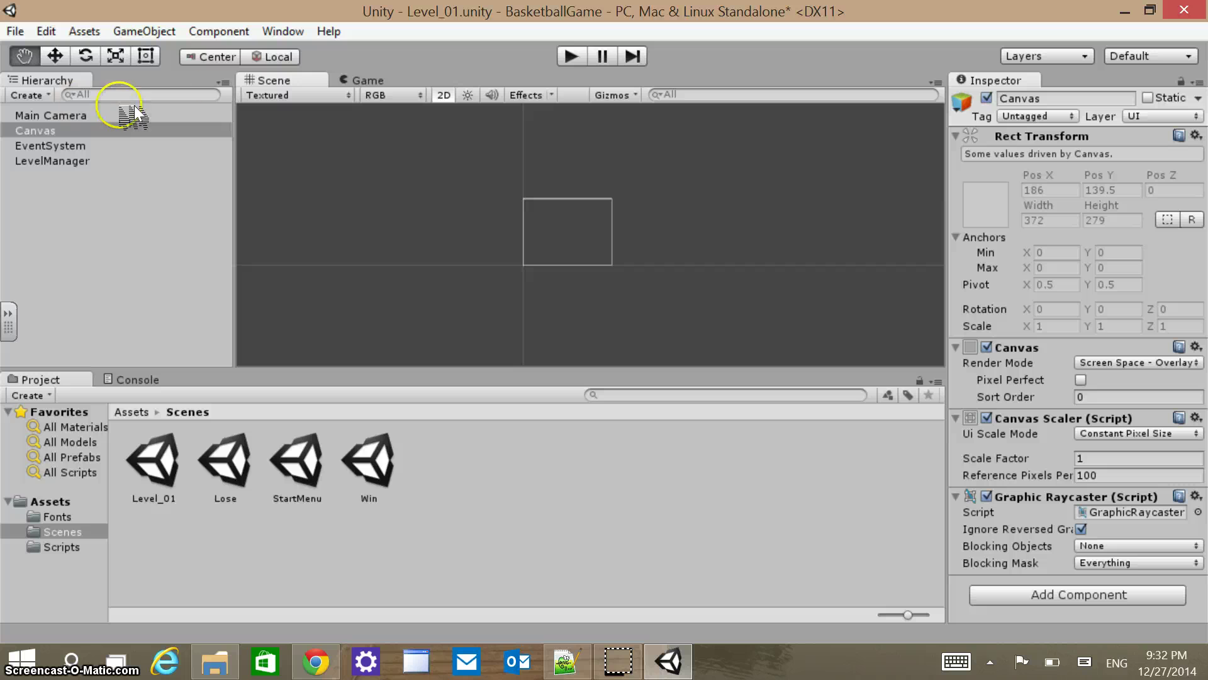
{"action": "left_click", "coordinate": [368, 80]}
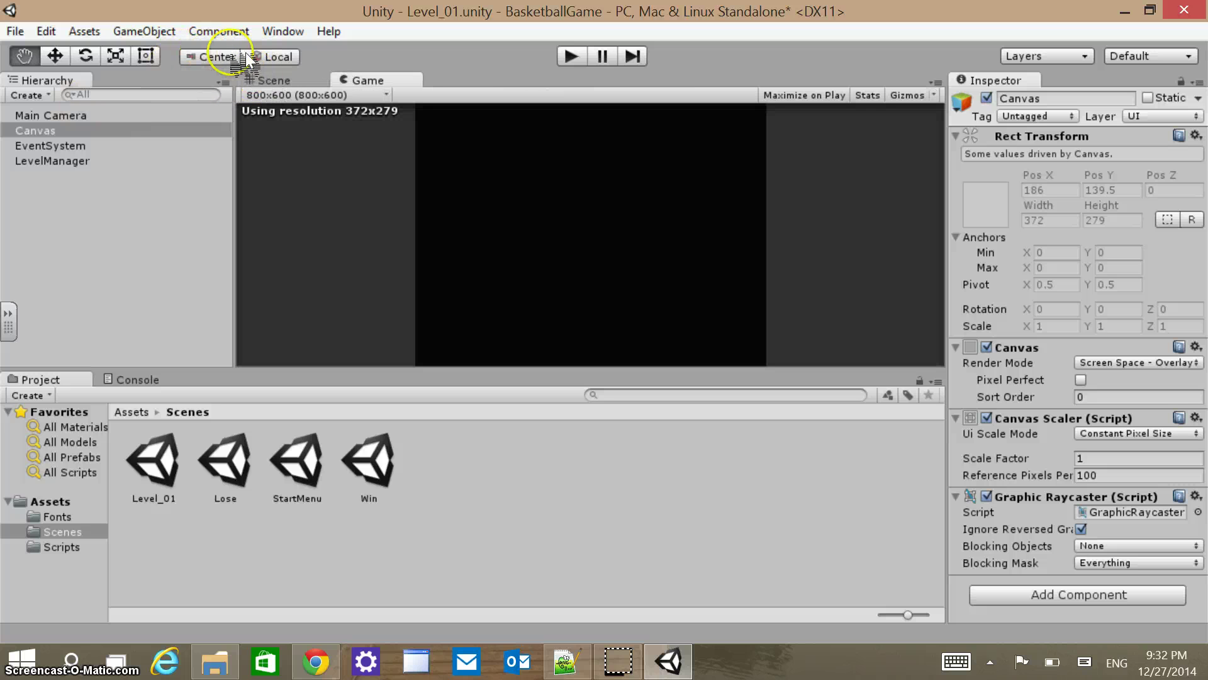
{"action": "key", "text": "ctrl+1"}
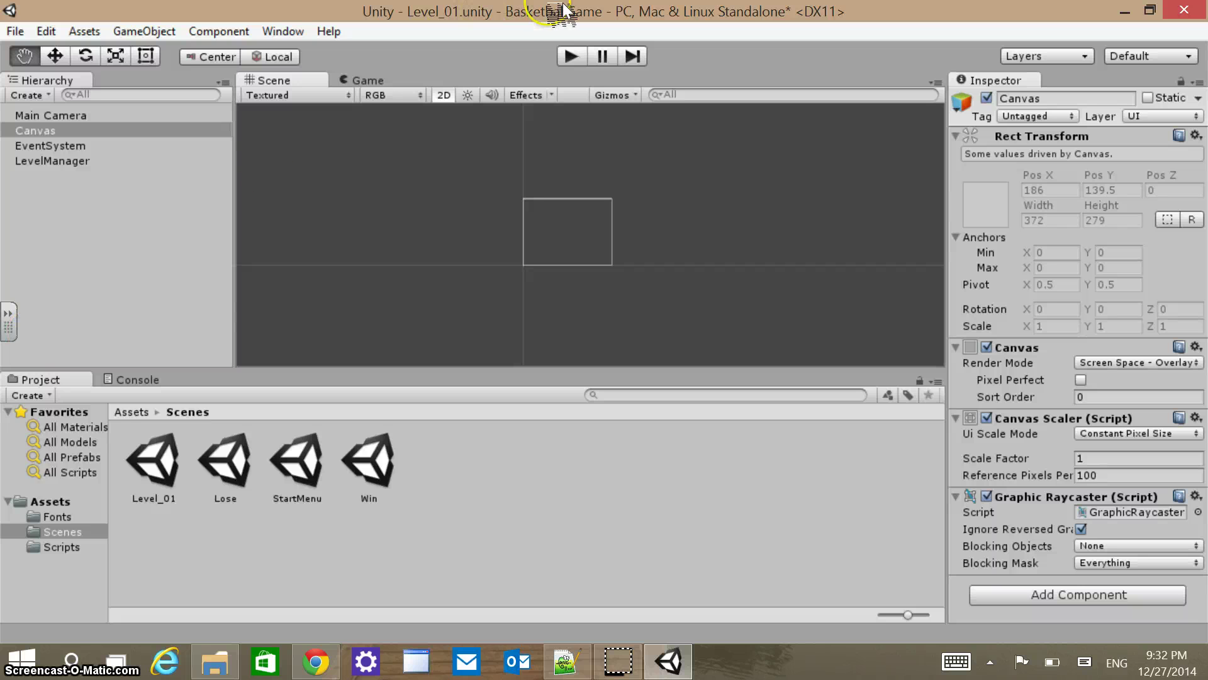
Arrange the Unity window and the basketball assets folder side by side on the desktop
{"action": "left_click_drag", "start_coordinate": [563, 11], "coordinate": [229, 33]}
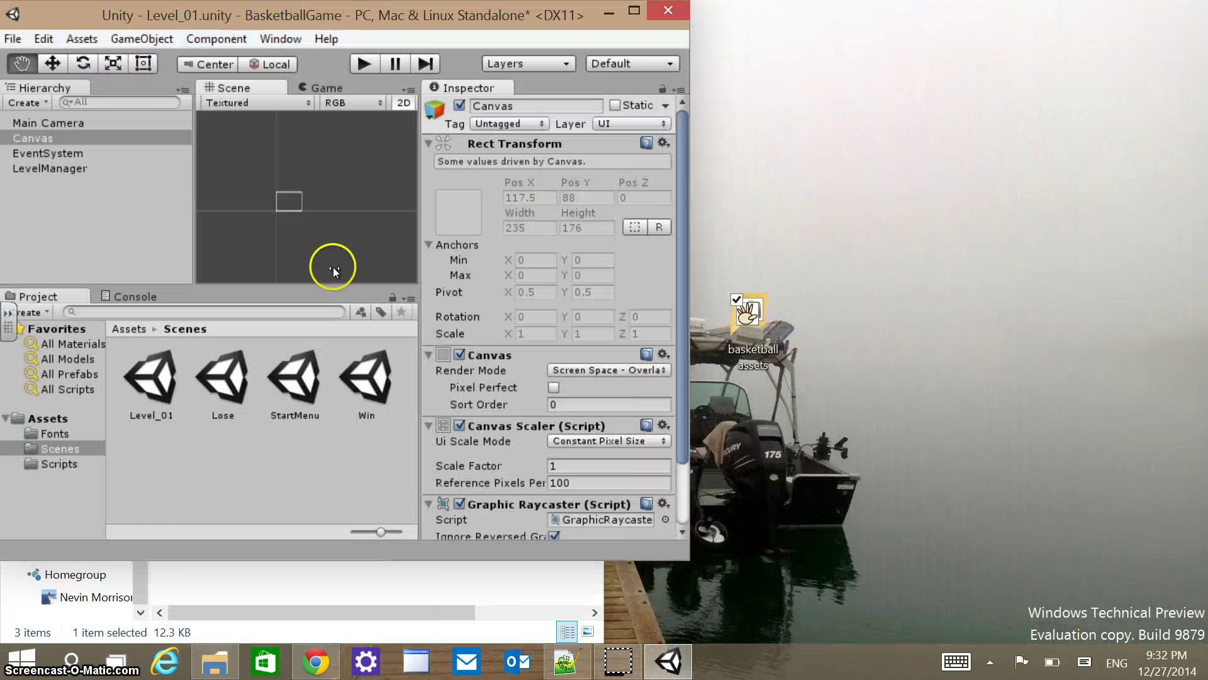
{"action": "left_click", "coordinate": [514, 630]}
{"action": "left_click", "coordinate": [550, 585]}
{"action": "left_click_drag", "start_coordinate": [397, 11], "coordinate": [1044, 75]}
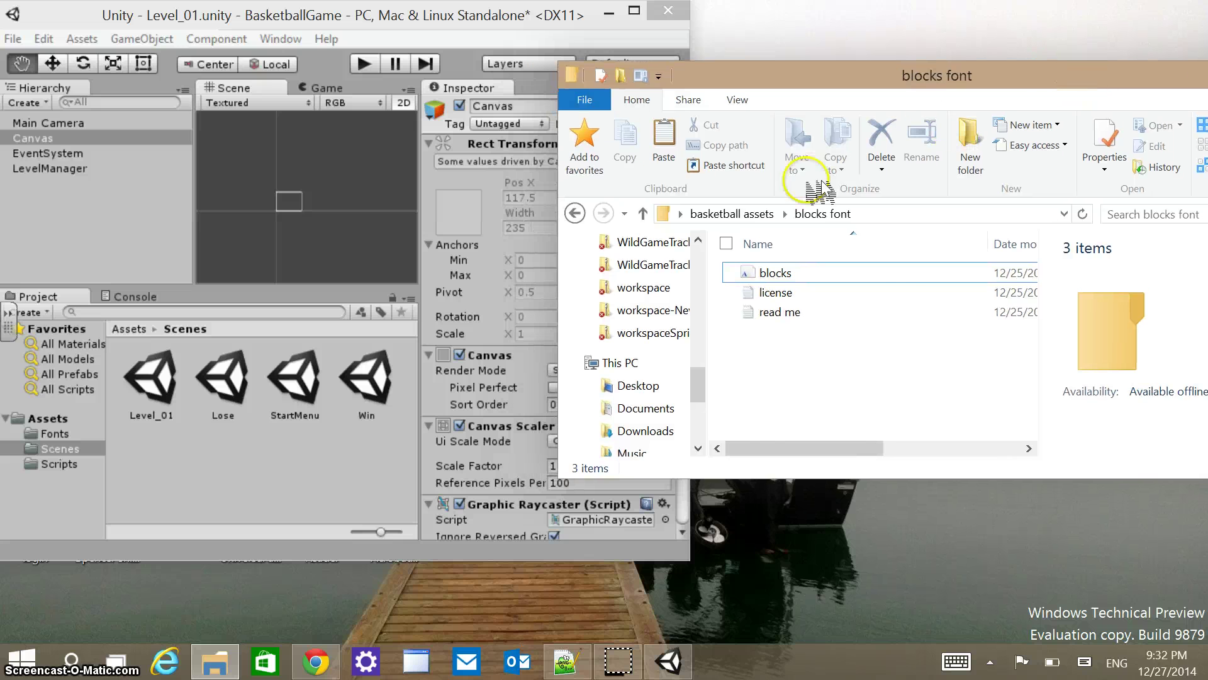
{"action": "left_click", "coordinate": [730, 213]}
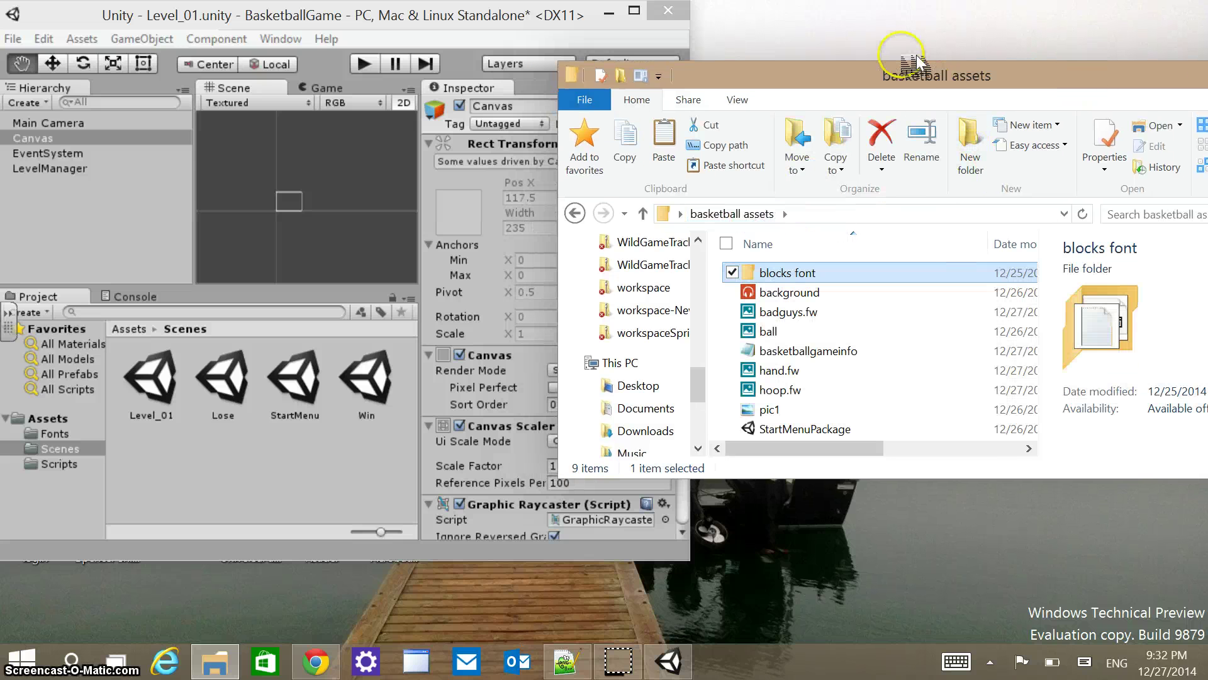
{"action": "left_click_drag", "start_coordinate": [915, 63], "coordinate": [1205, 57]}
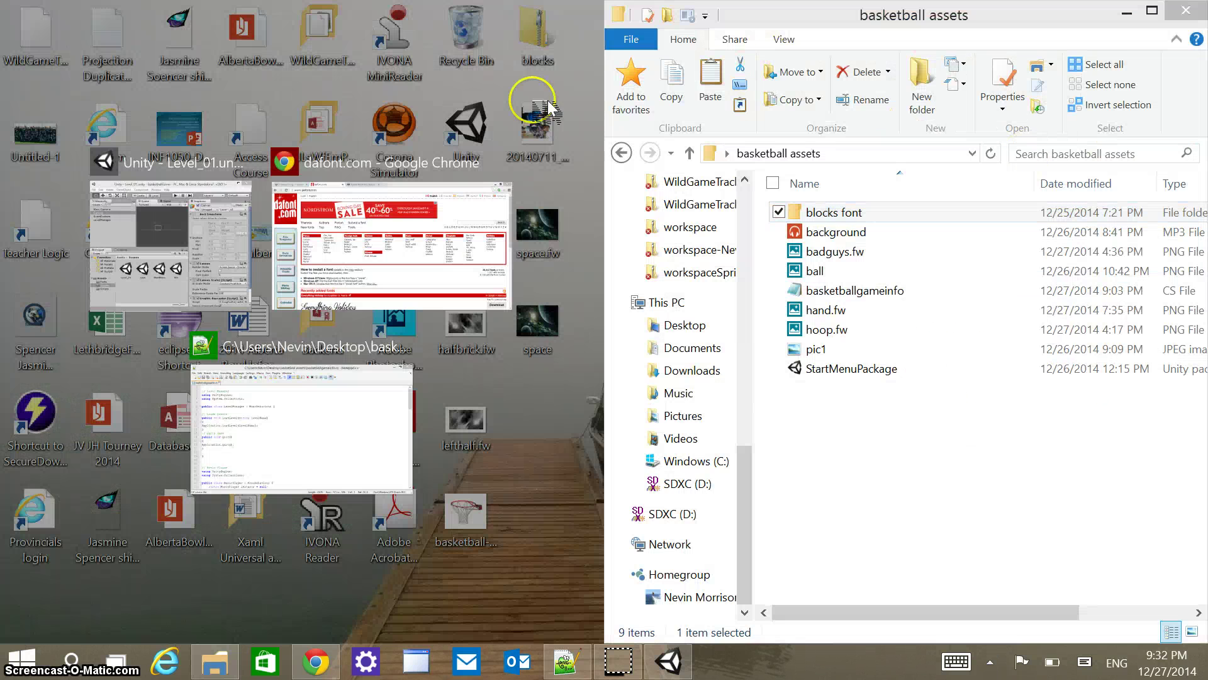
{"action": "left_click", "coordinate": [175, 261]}
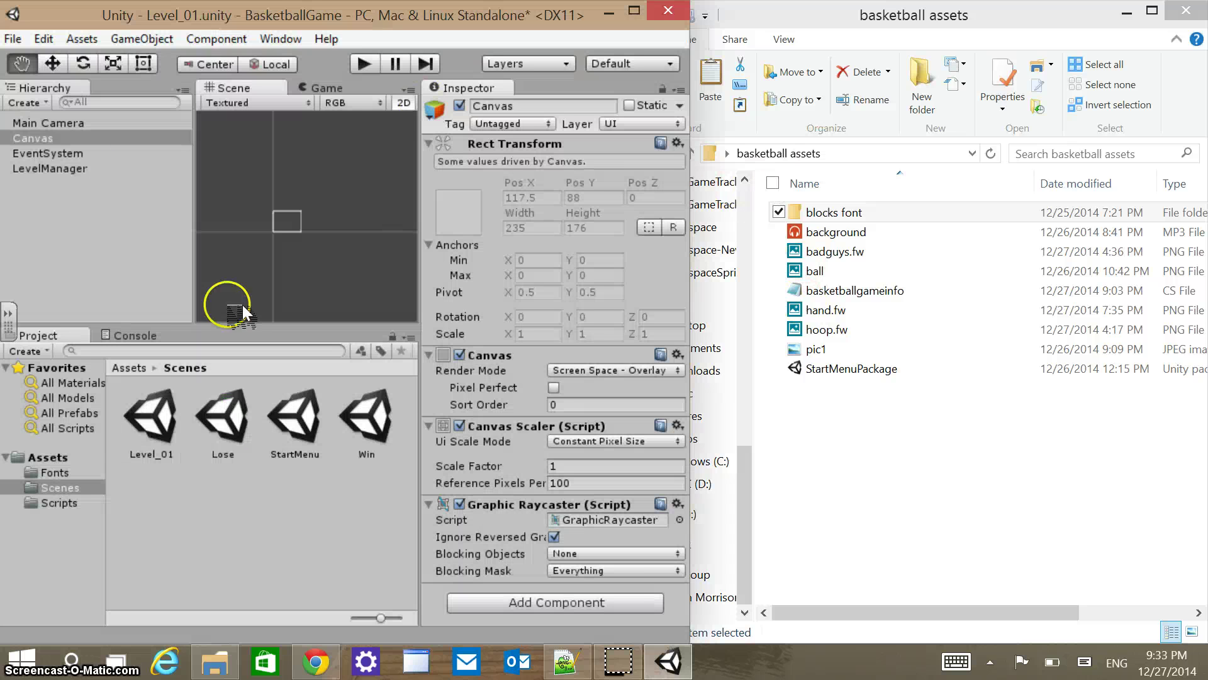
Create a folder named Sprites in the project's Assets folder and open it
{"action": "left_click", "coordinate": [52, 457]}
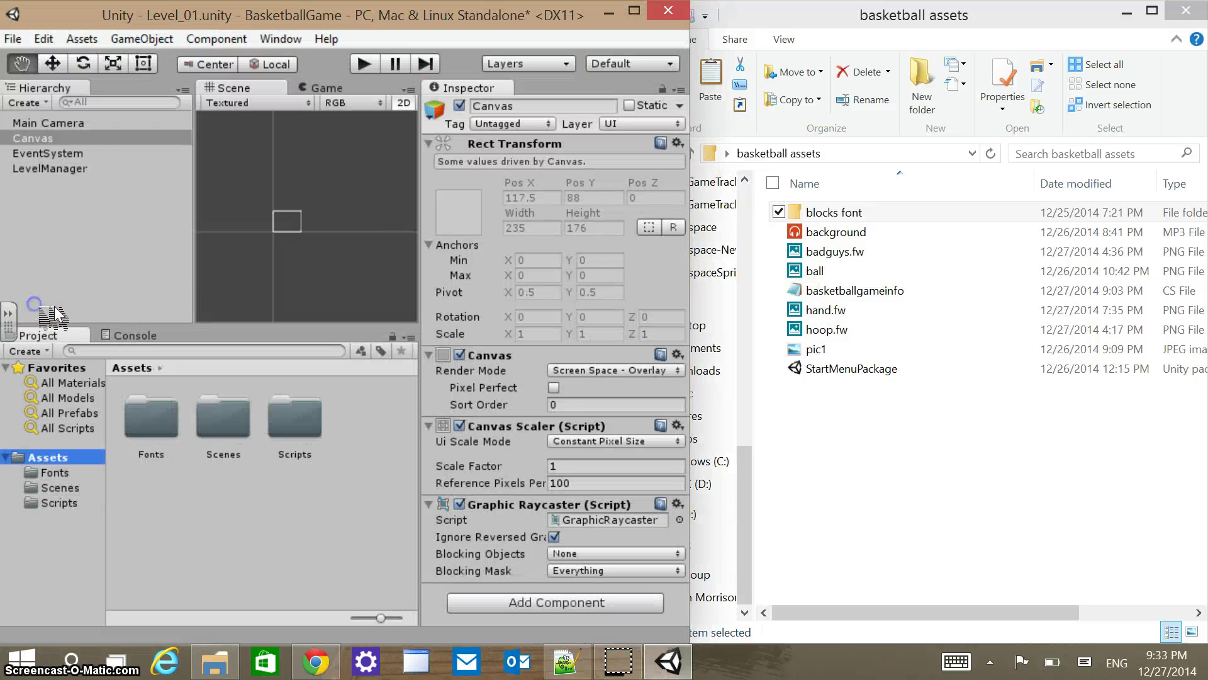
{"action": "right_click", "coordinate": [161, 327]}
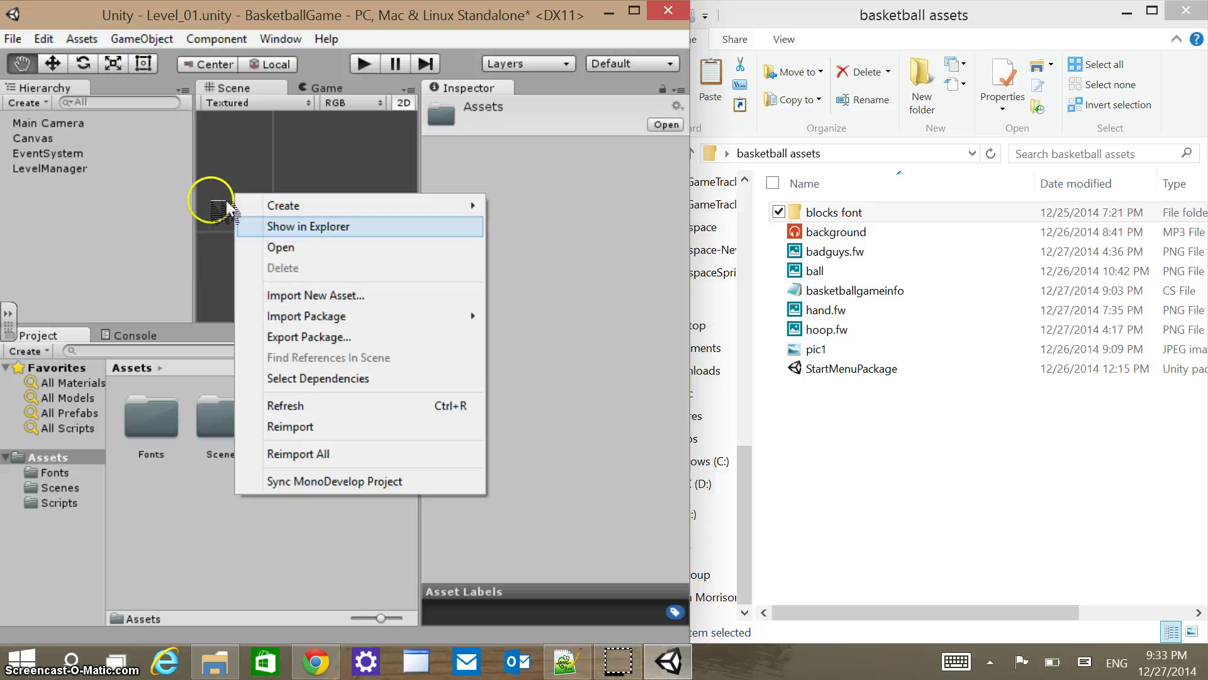
{"action": "key", "text": "Down"}
{"action": "key", "text": "Down"}
{"action": "key", "text": "Up"}
{"action": "key", "text": "Up"}
{"action": "key", "text": "Up"}
{"action": "key", "text": "Up"}
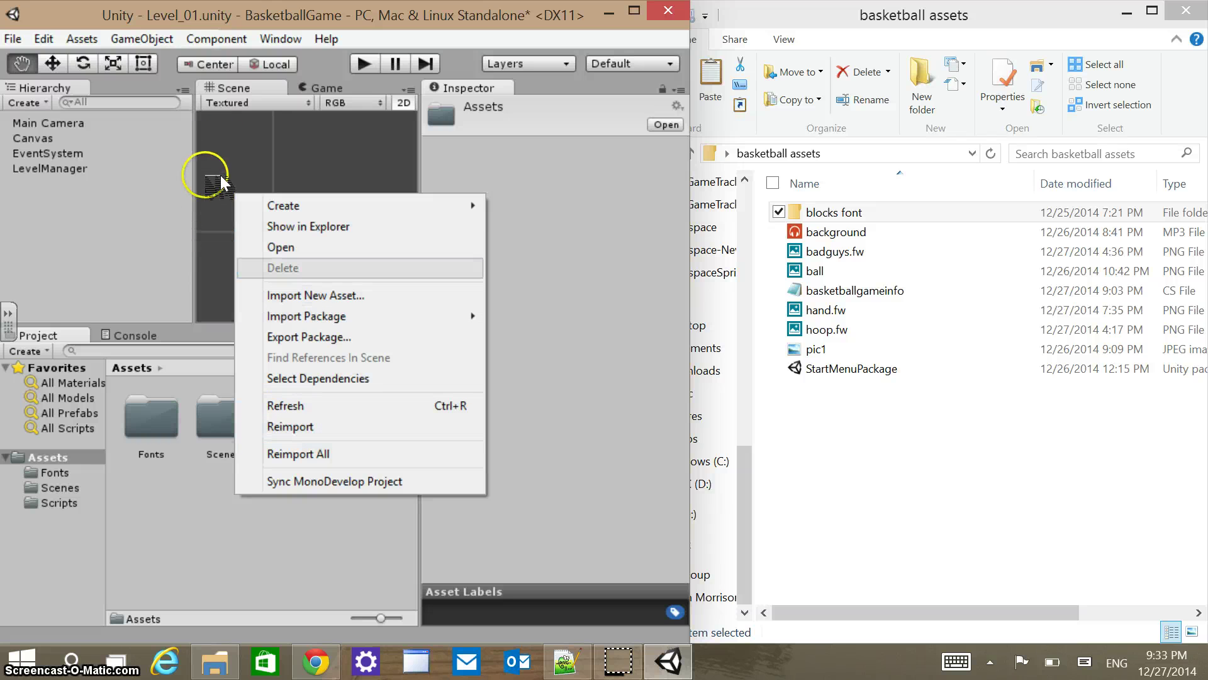
{"action": "mouse_move", "coordinate": [409, 205]}
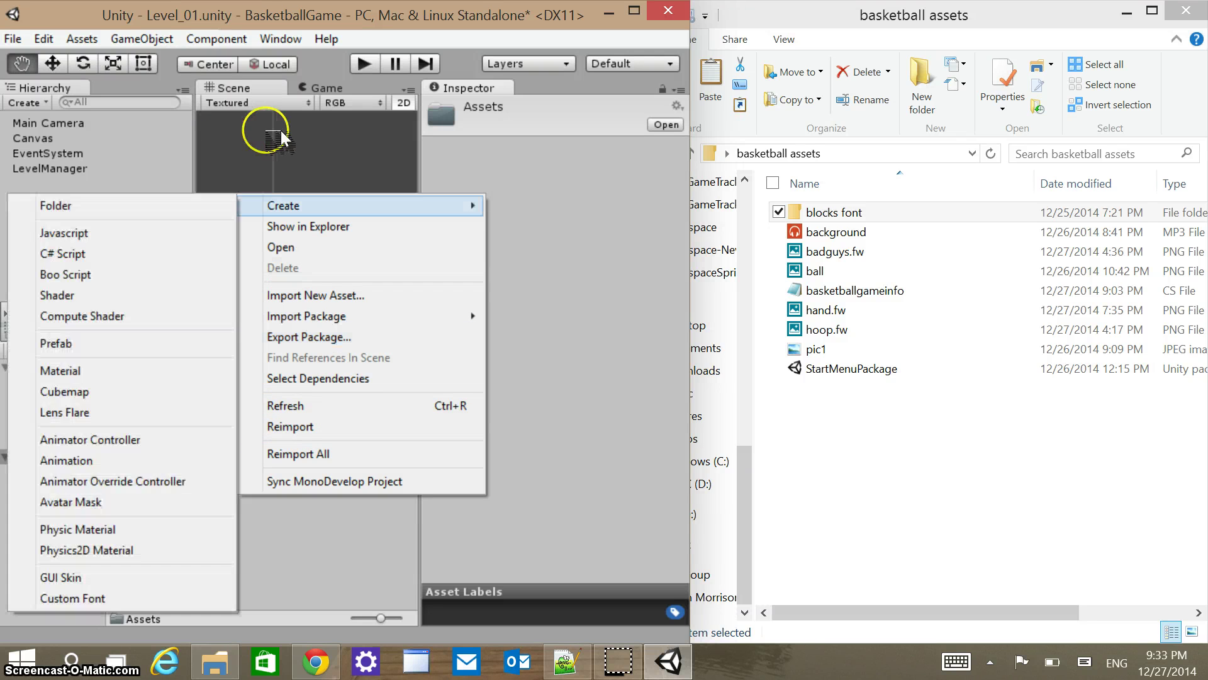
{"action": "key", "text": "Return"}
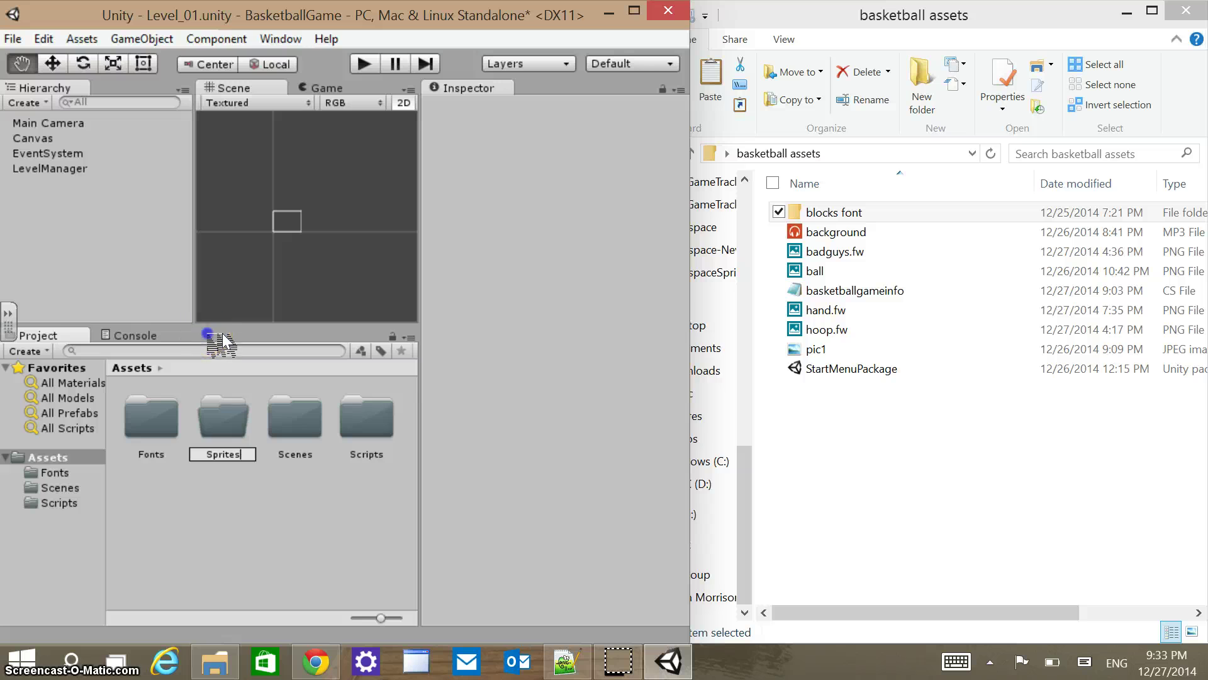
{"action": "type", "text": "Sprites"}
{"action": "key", "text": "Return"}
{"action": "key", "text": "Return"}
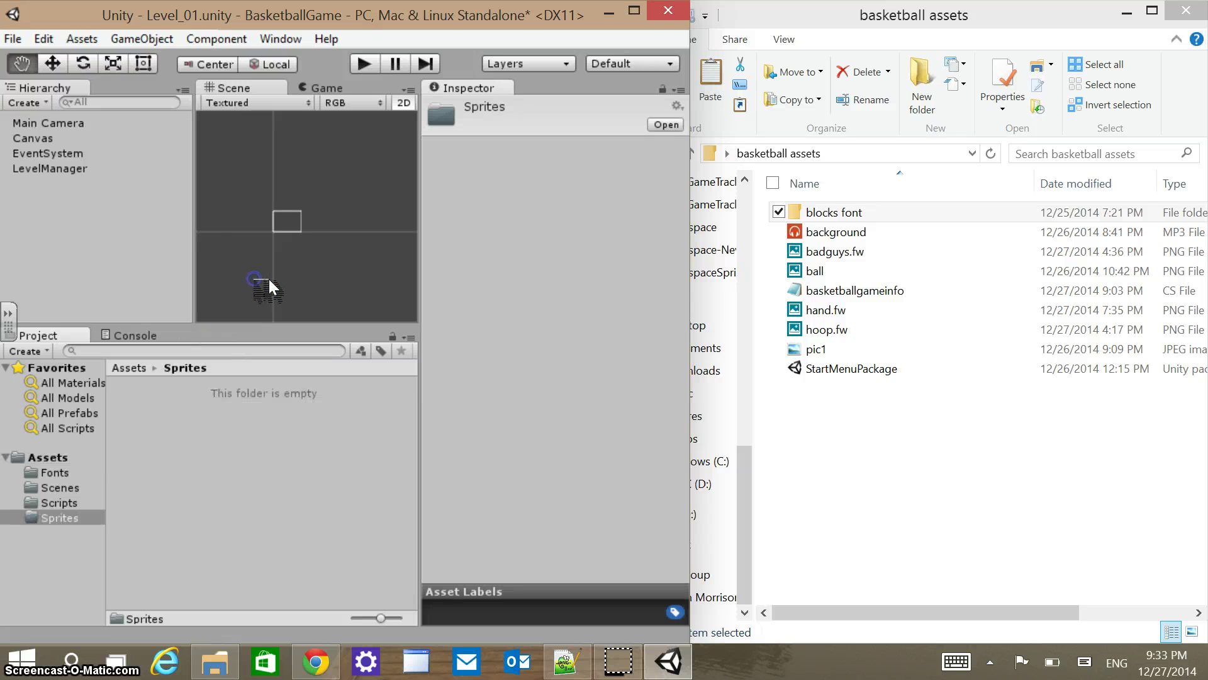
Import badguys.fw, ball, hand.fw, hoop.fw and pic1 from the basketball assets folder into the Sprites folder
{"action": "left_click", "coordinate": [832, 235]}
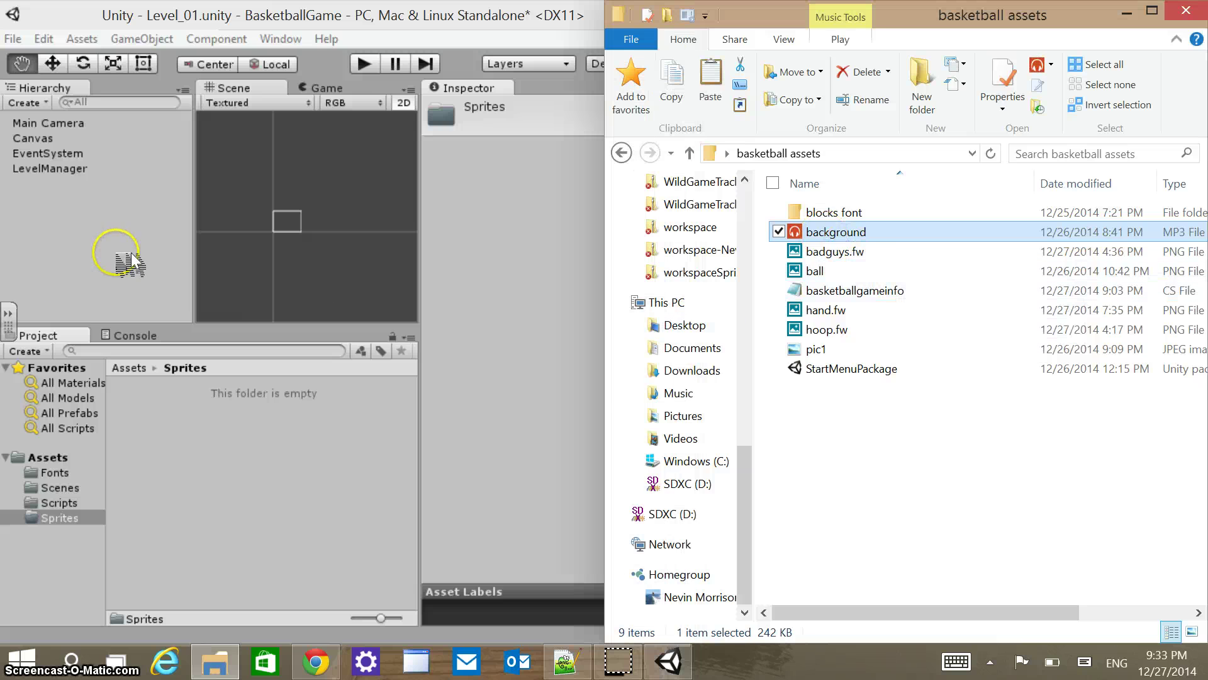
{"action": "left_click", "coordinate": [827, 252]}
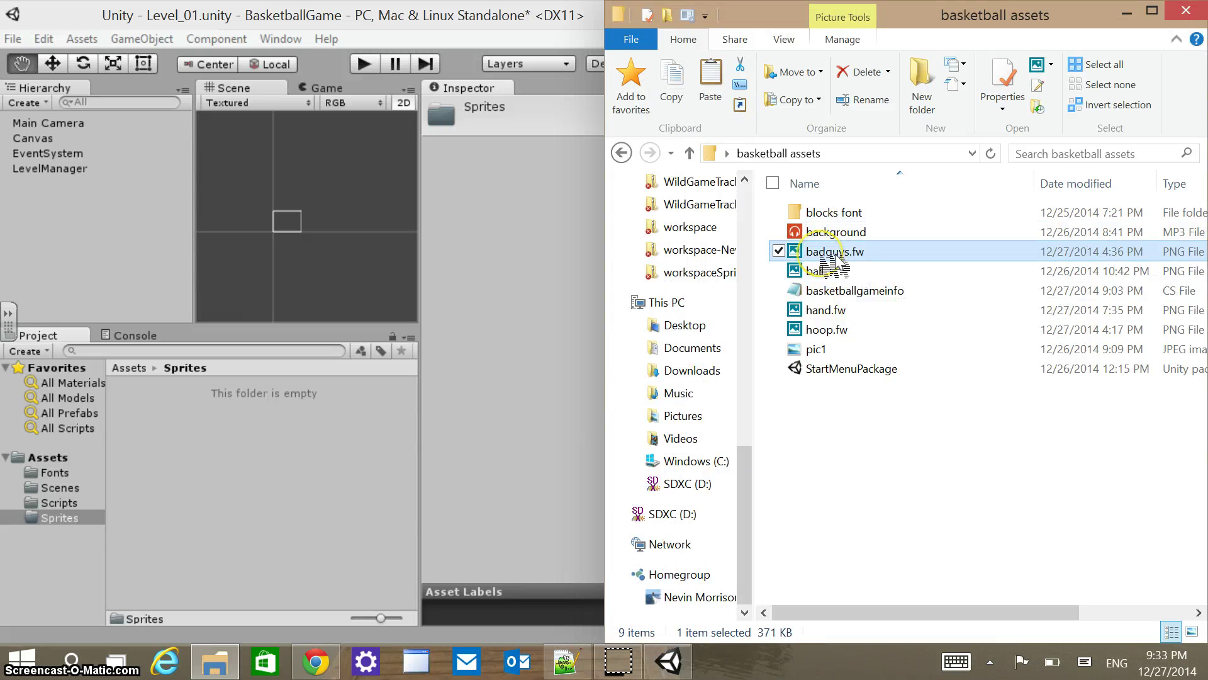
{"action": "left_click", "coordinate": [808, 272]}
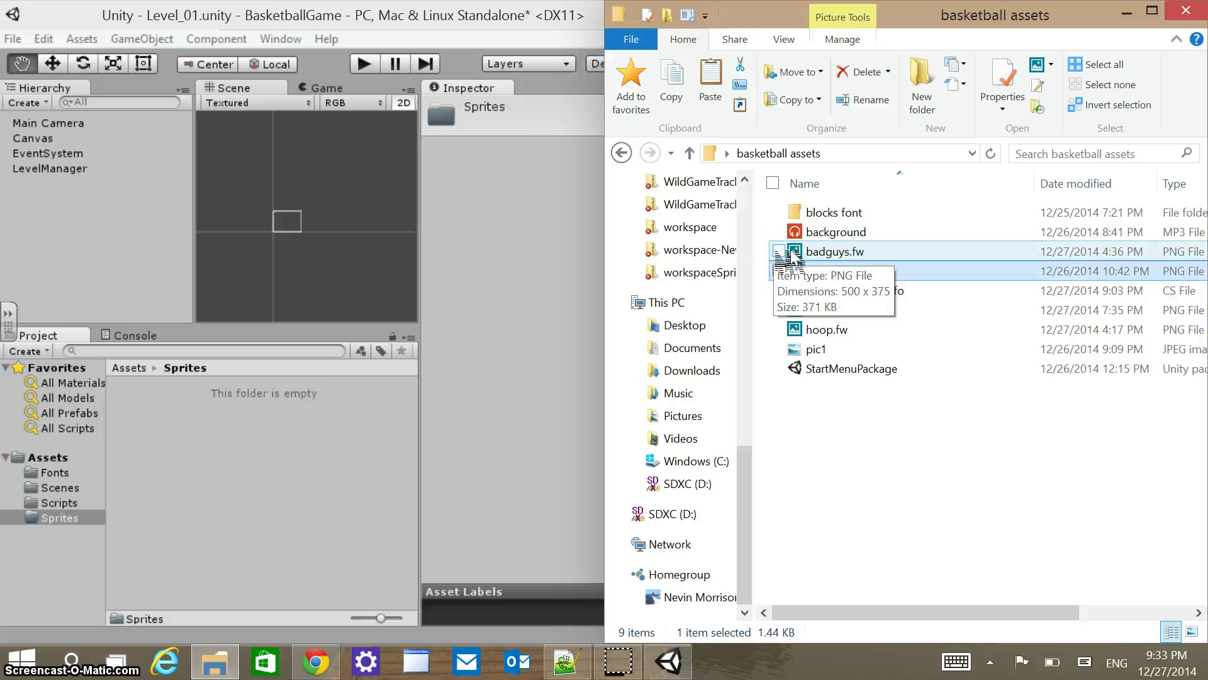
{"action": "left_click", "coordinate": [782, 252]}
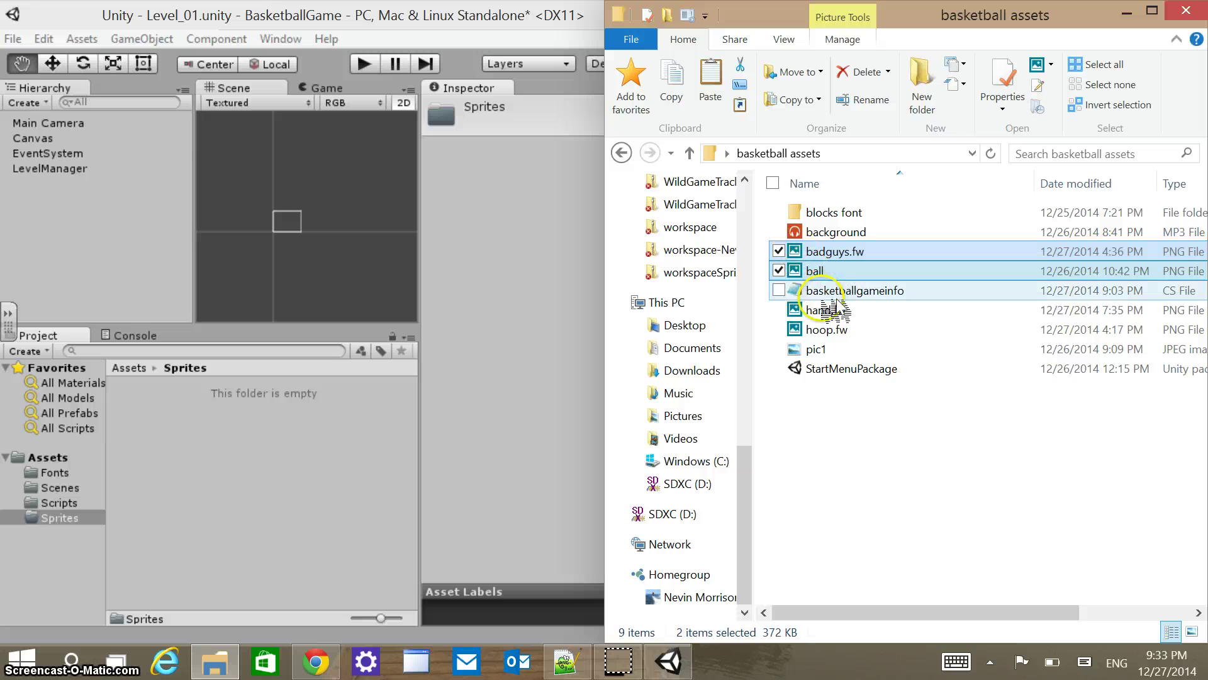
{"action": "left_click_drag", "start_coordinate": [831, 306], "coordinate": [795, 315]}
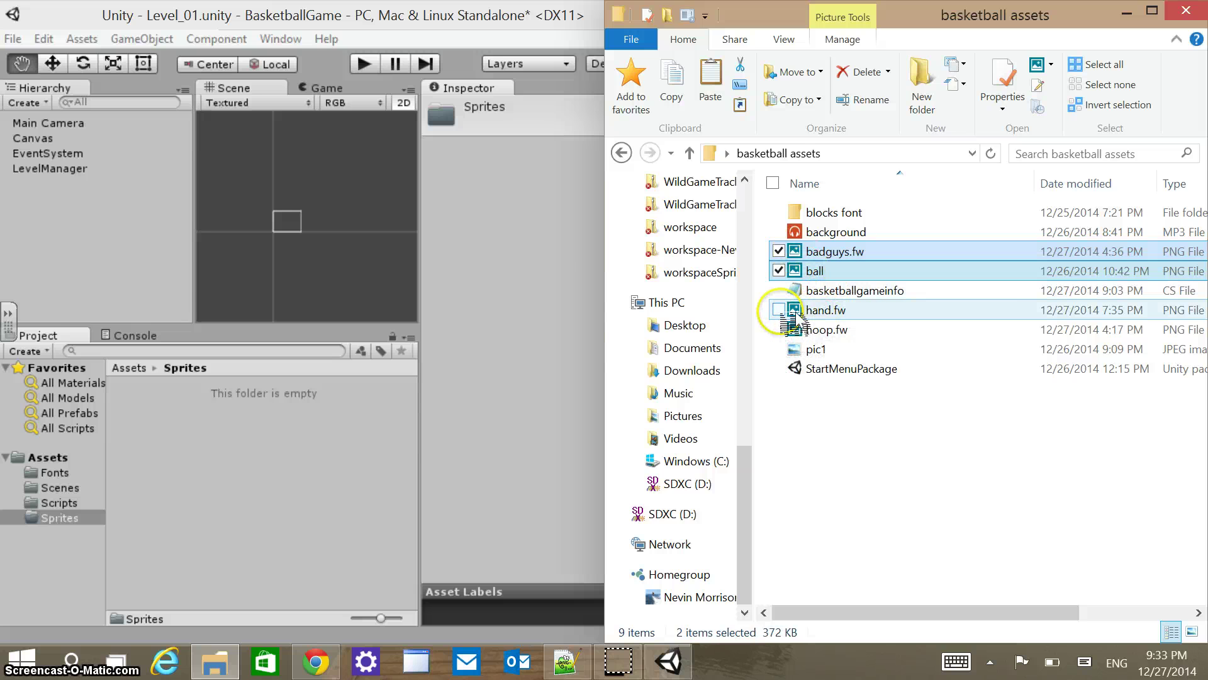
{"action": "left_click", "coordinate": [780, 309]}
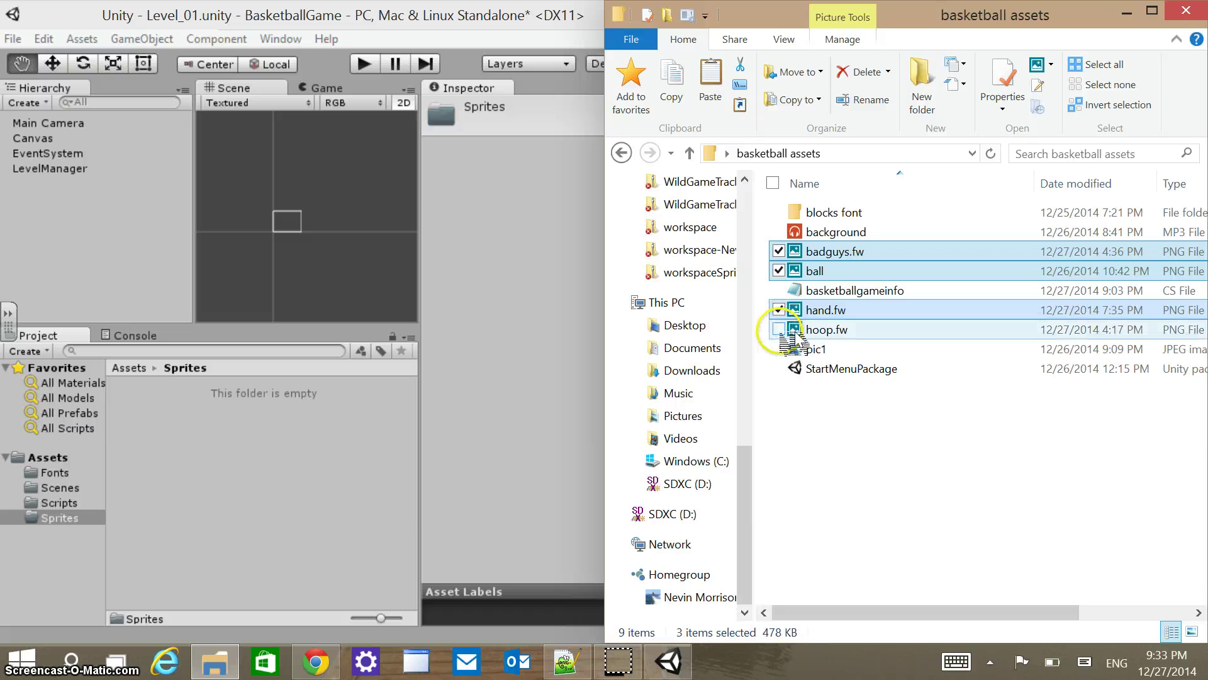
{"action": "left_click", "coordinate": [779, 329]}
{"action": "left_click", "coordinate": [794, 330], "text": "ctrl"}
{"action": "left_click", "coordinate": [790, 351], "text": "ctrl"}
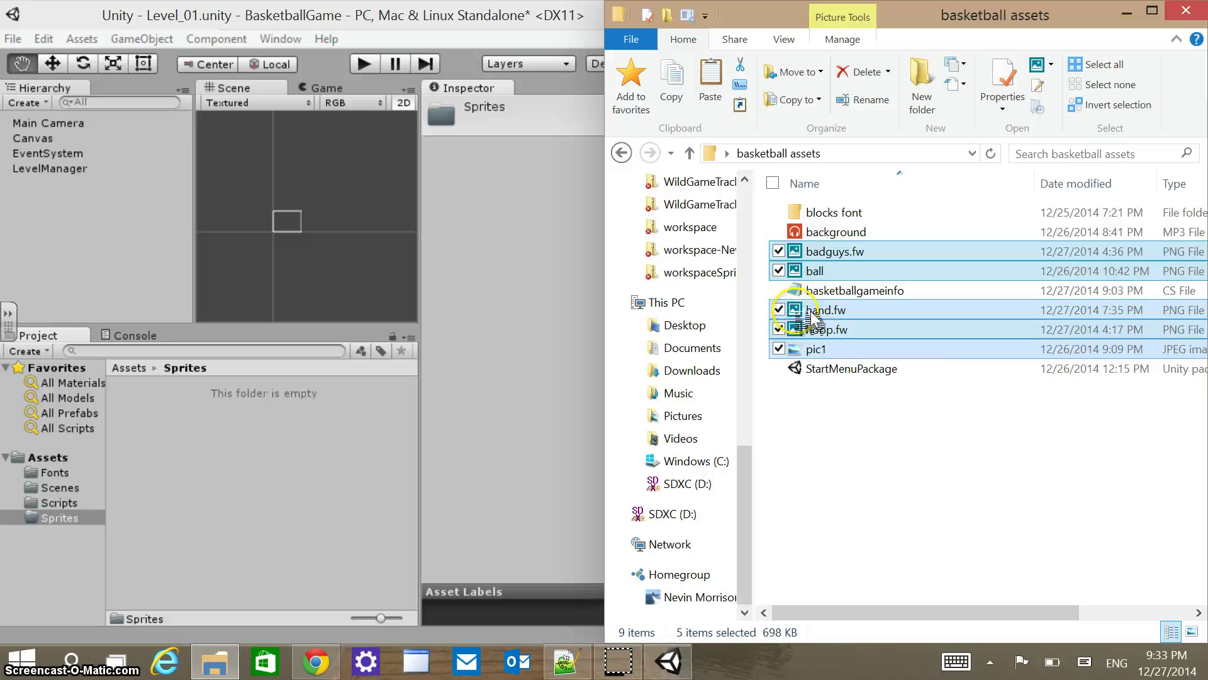
{"action": "left_click_drag", "start_coordinate": [812, 317], "coordinate": [360, 482]}
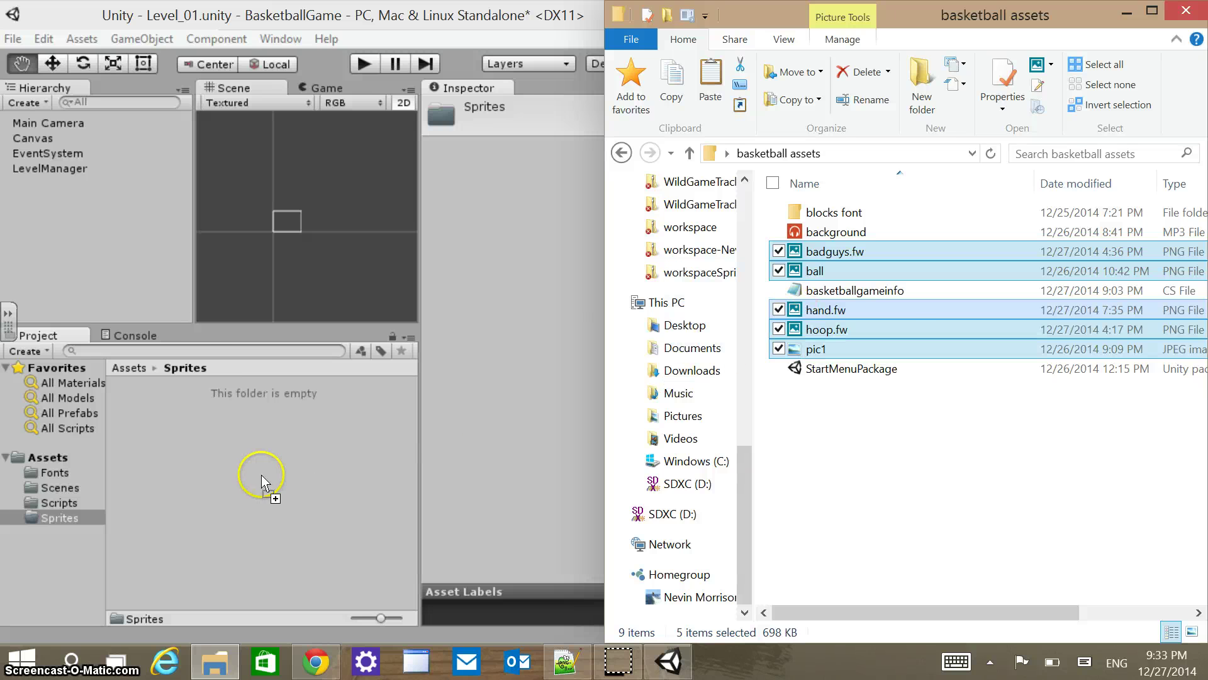
{"action": "left_click_drag", "start_coordinate": [261, 482], "coordinate": [191, 324]}
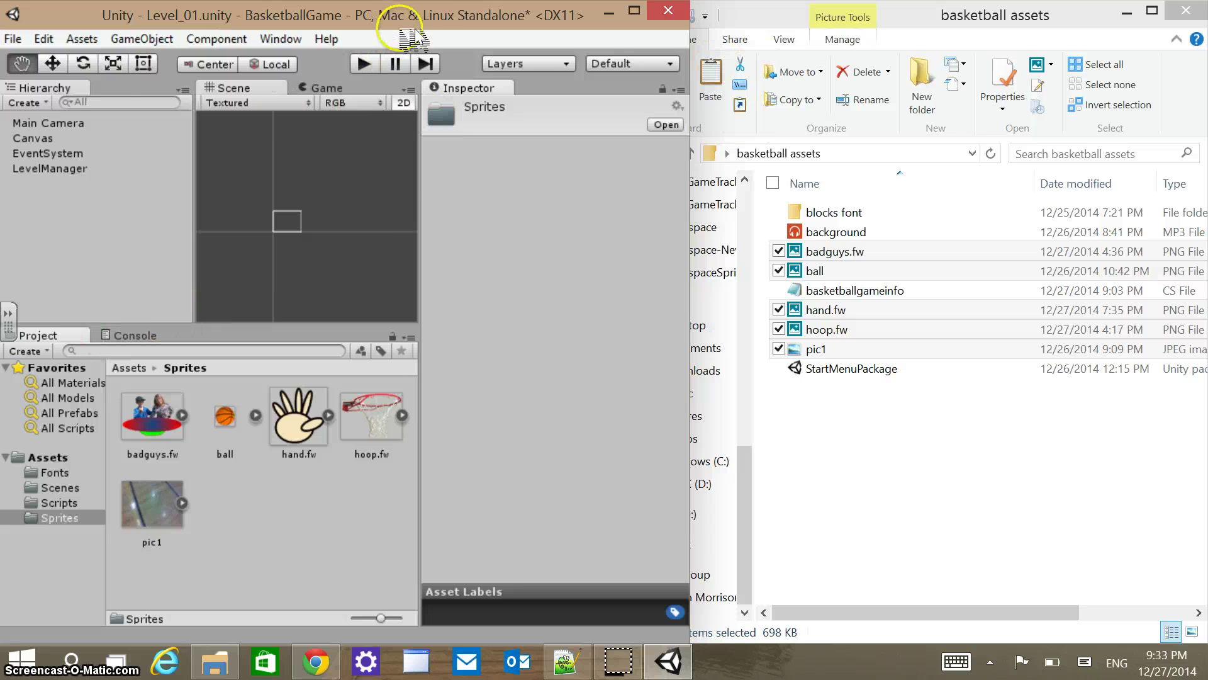
Maximize the Unity window, restore the Default window layout and reopen the Sprites folder
{"action": "double_click", "coordinate": [434, 16]}
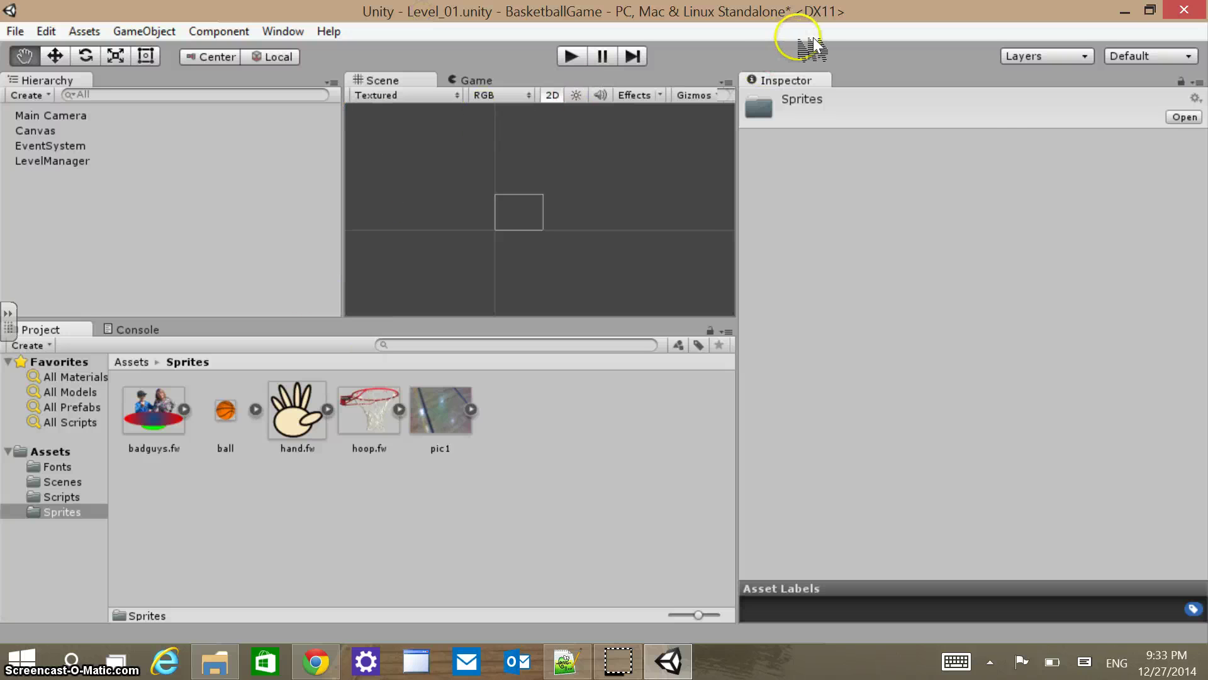
{"action": "left_click", "coordinate": [1176, 56]}
{"action": "left_click", "coordinate": [1052, 119]}
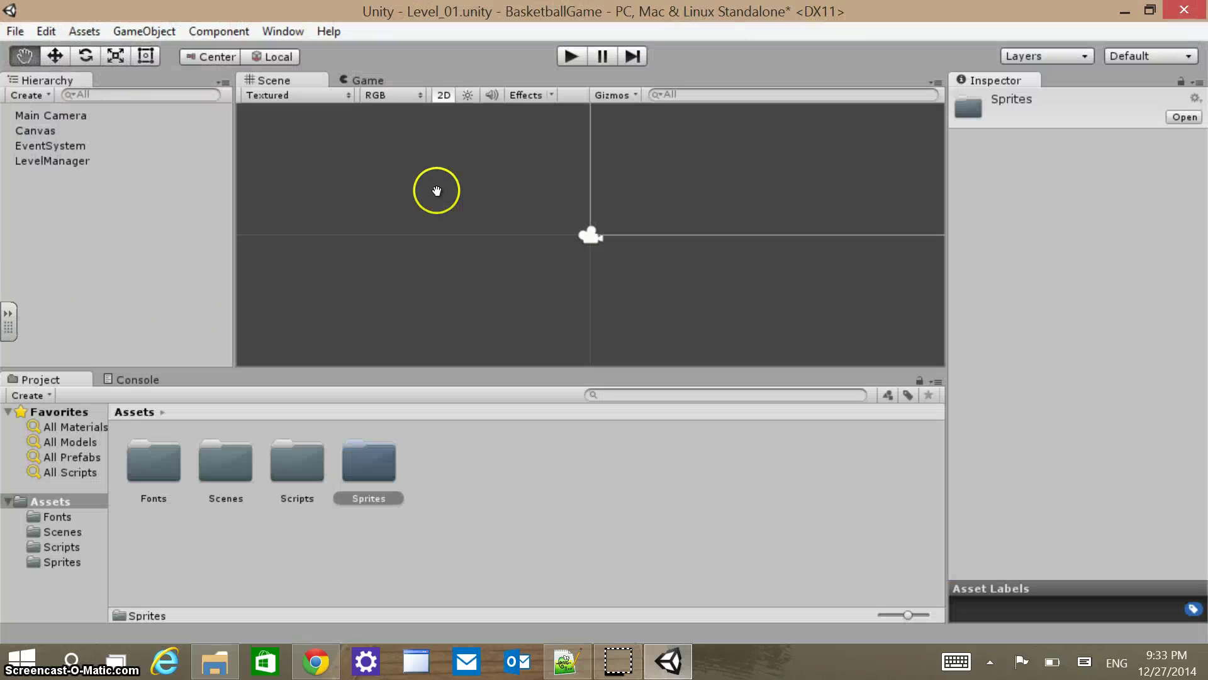
{"action": "double_click", "coordinate": [369, 461]}
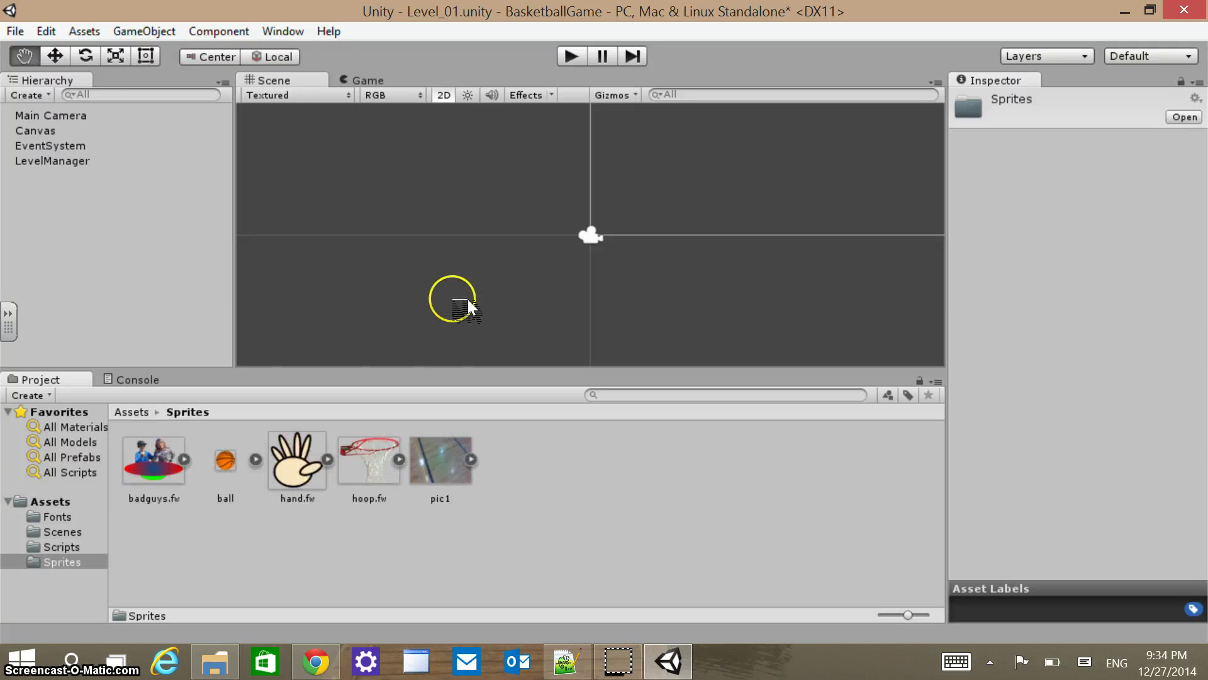
Bring the whole Canvas frame back into sight in the Scene view
{"action": "scroll", "coordinate": [483, 185], "scroll_direction": "down", "scroll_amount": 5}
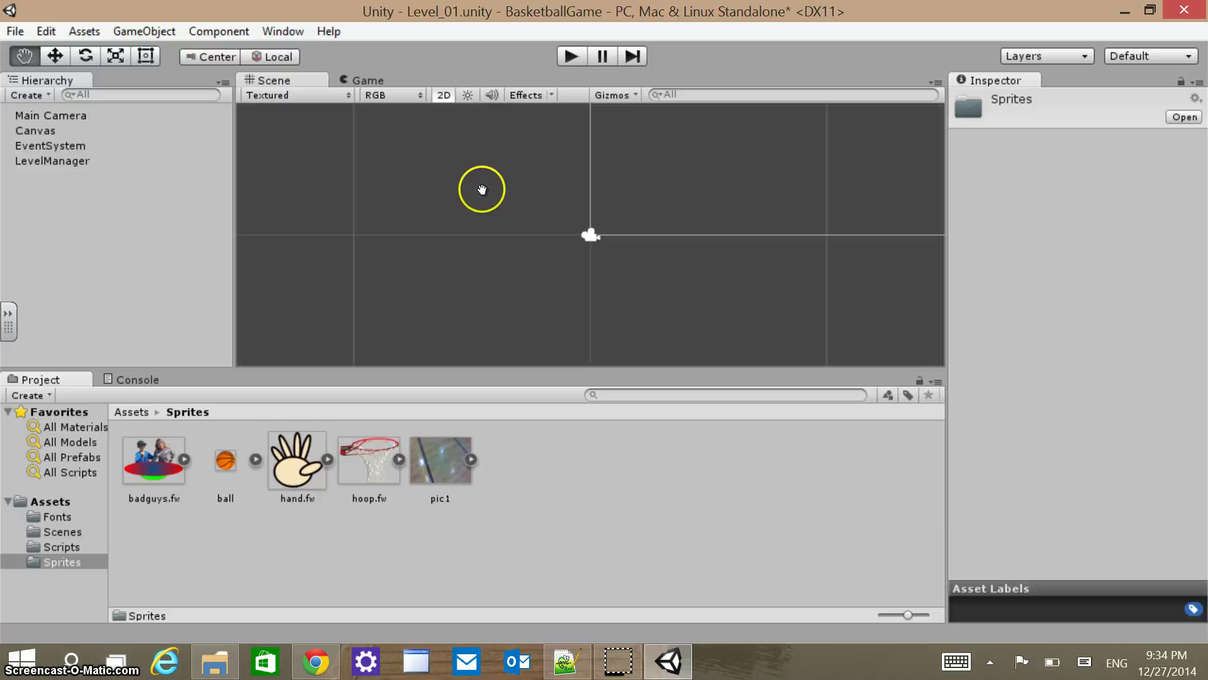
{"action": "left_click_drag", "start_coordinate": [513, 186], "coordinate": [423, 234]}
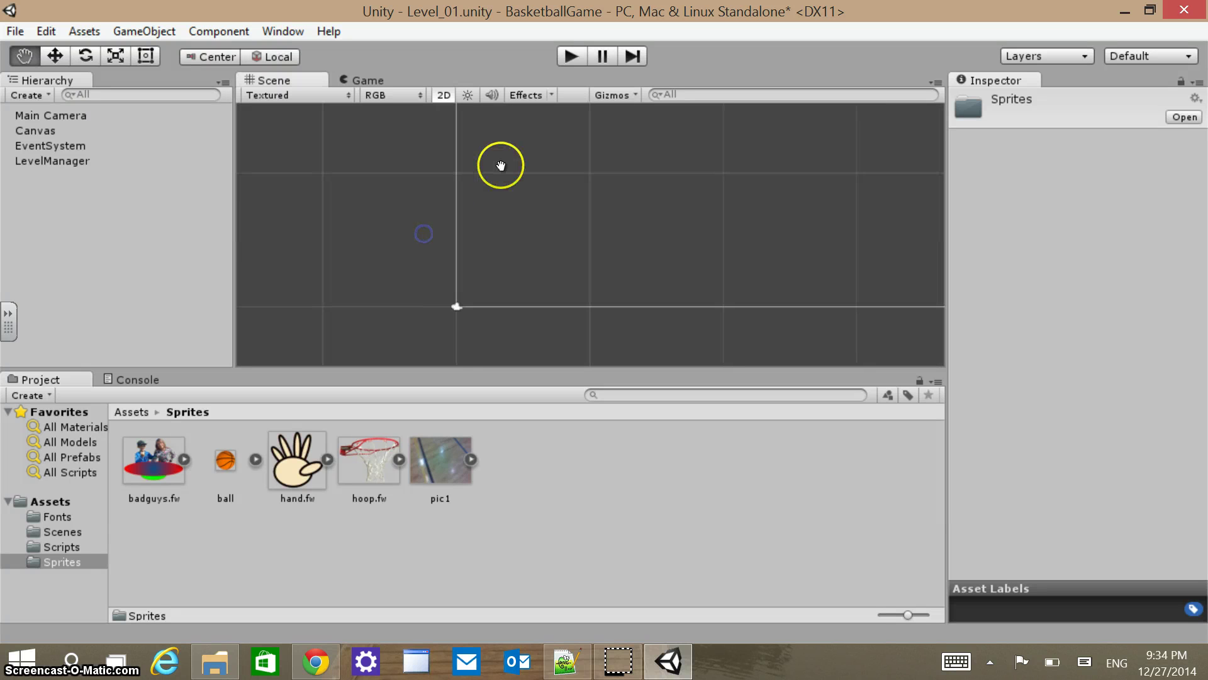
{"action": "scroll", "coordinate": [506, 163], "scroll_direction": "down", "scroll_amount": 14}
{"action": "scroll", "coordinate": [506, 163], "scroll_direction": "down", "scroll_amount": 14}
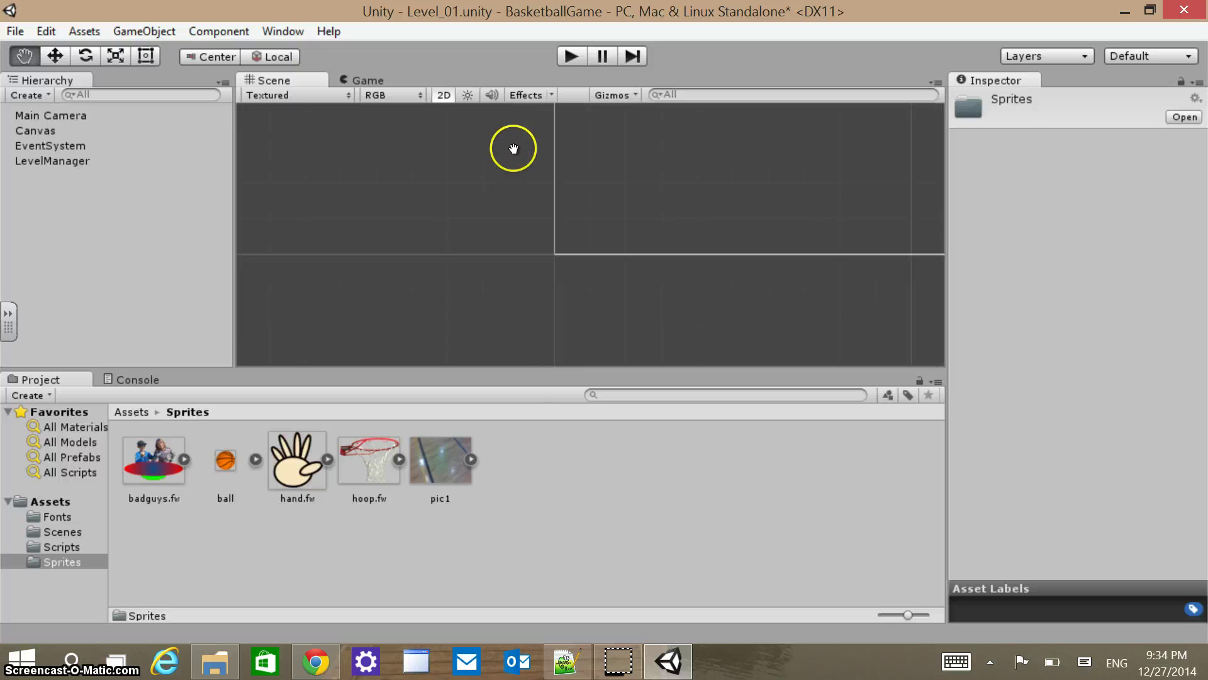
{"action": "left_click_drag", "start_coordinate": [513, 148], "coordinate": [445, 199]}
{"action": "scroll", "coordinate": [483, 160], "scroll_direction": "down", "scroll_amount": 15}
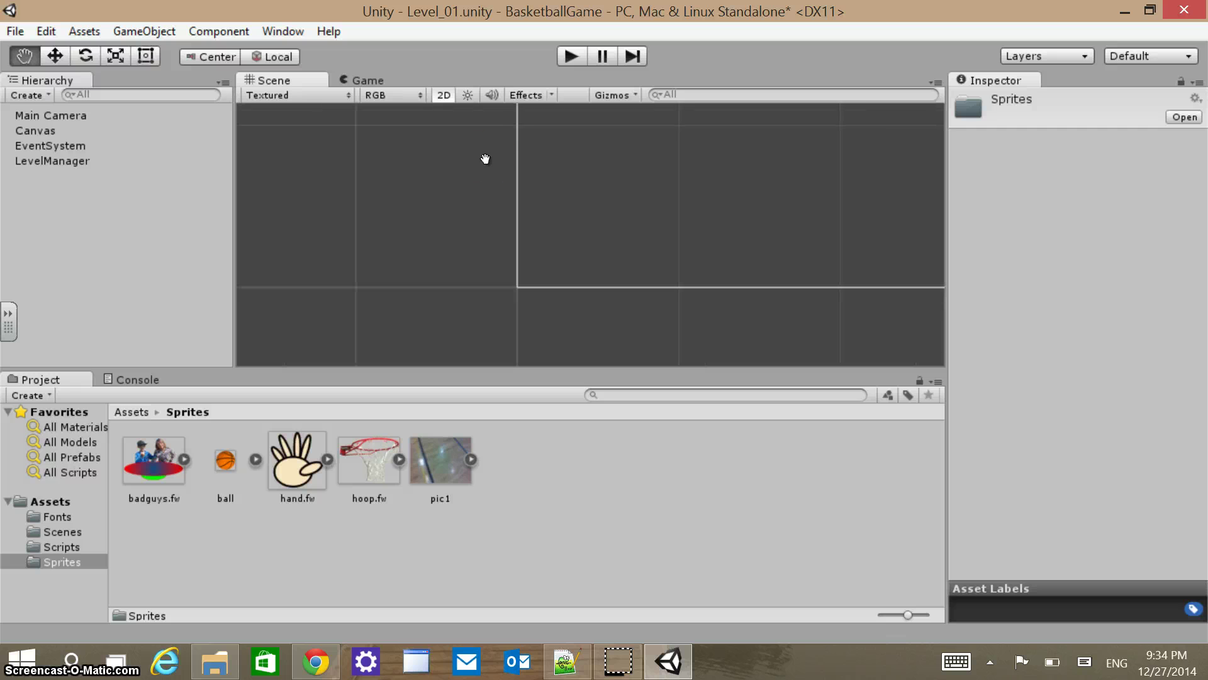
{"action": "left_click_drag", "start_coordinate": [519, 146], "coordinate": [422, 245]}
{"action": "scroll", "coordinate": [485, 169], "scroll_direction": "down", "scroll_amount": 20}
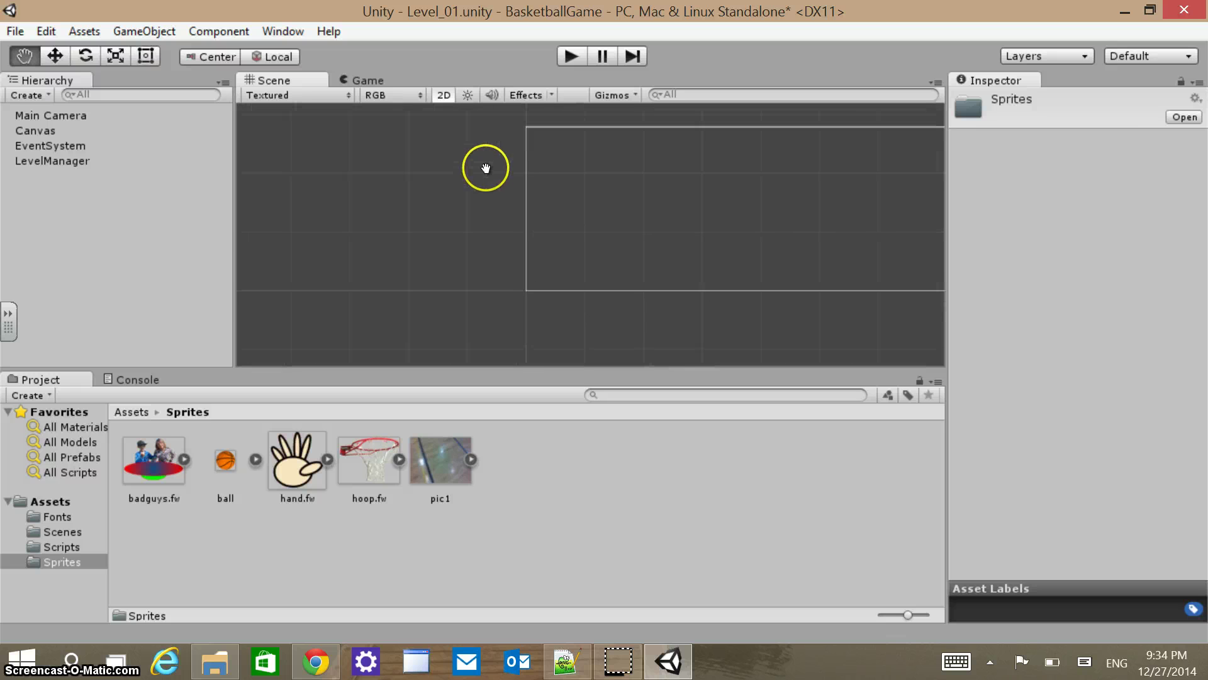
Set the Game view's resolution to the 800x600 preset again, return to the Scene view and save the project
{"action": "left_click", "coordinate": [367, 80]}
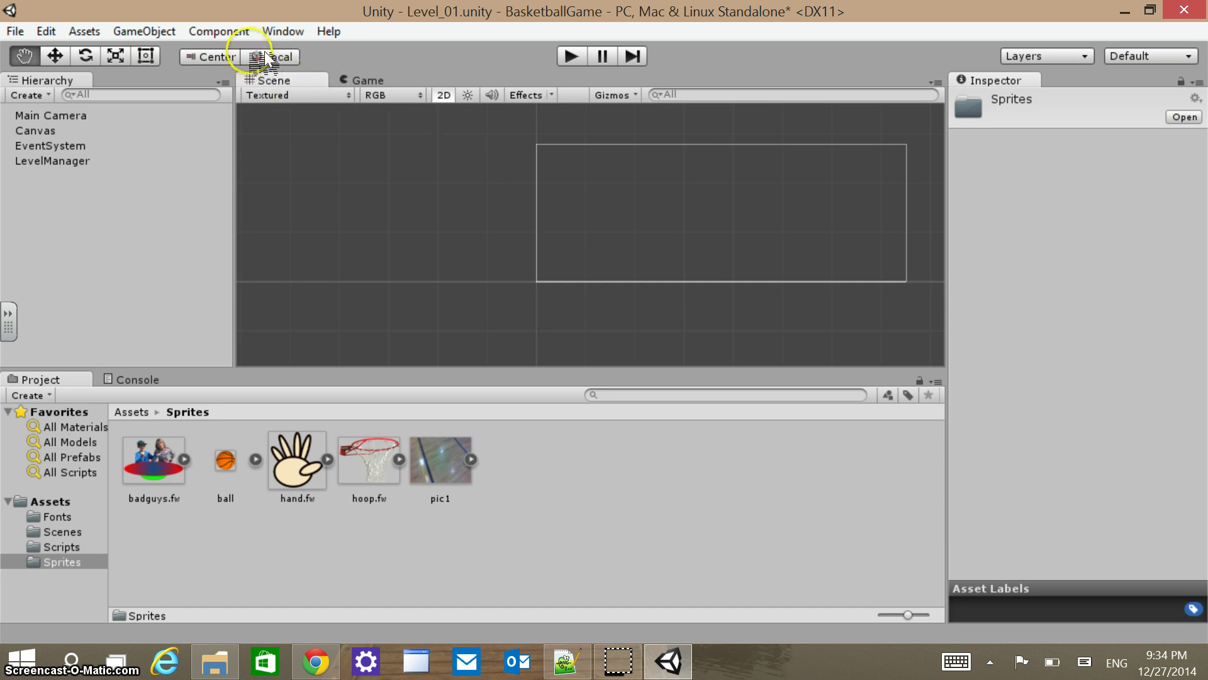
{"action": "left_click", "coordinate": [385, 95]}
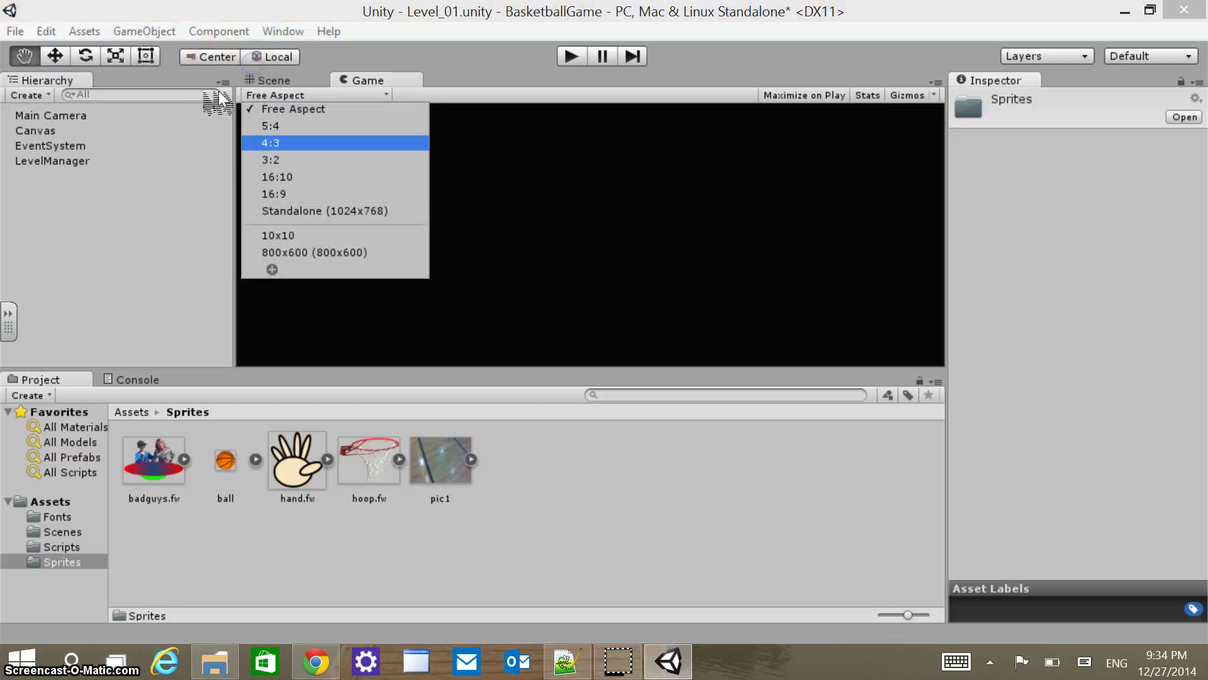
{"action": "left_click", "coordinate": [339, 252]}
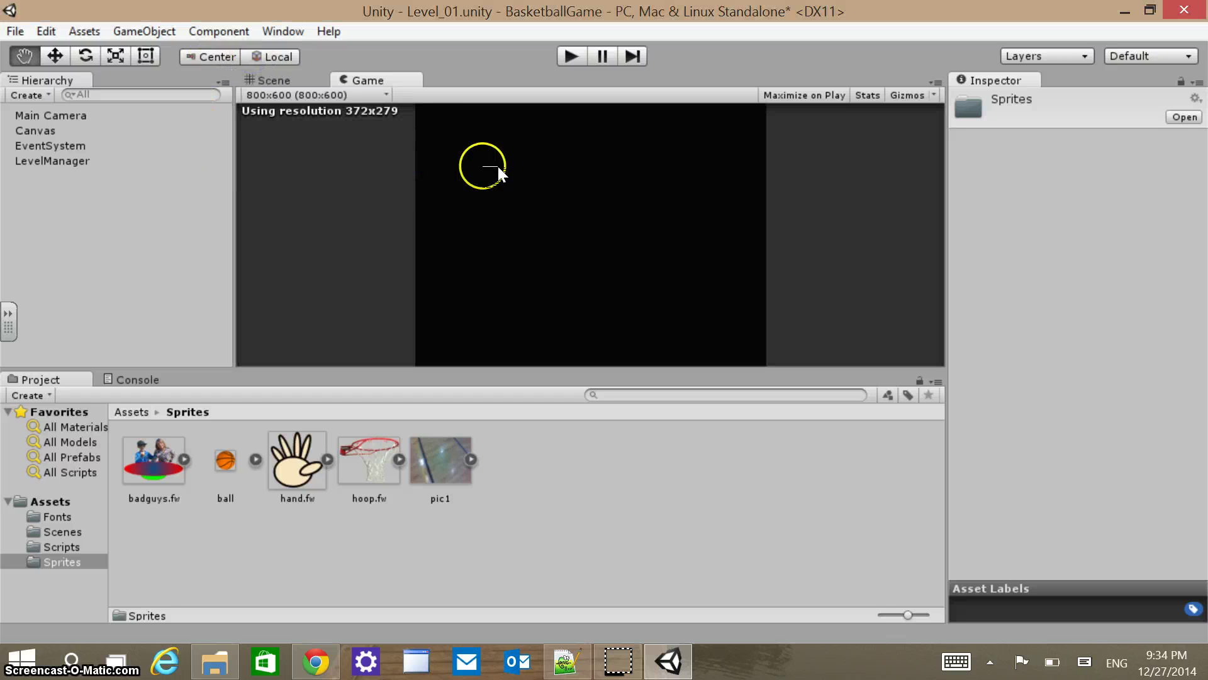
{"action": "left_click_drag", "start_coordinate": [326, 79], "coordinate": [217, 63]}
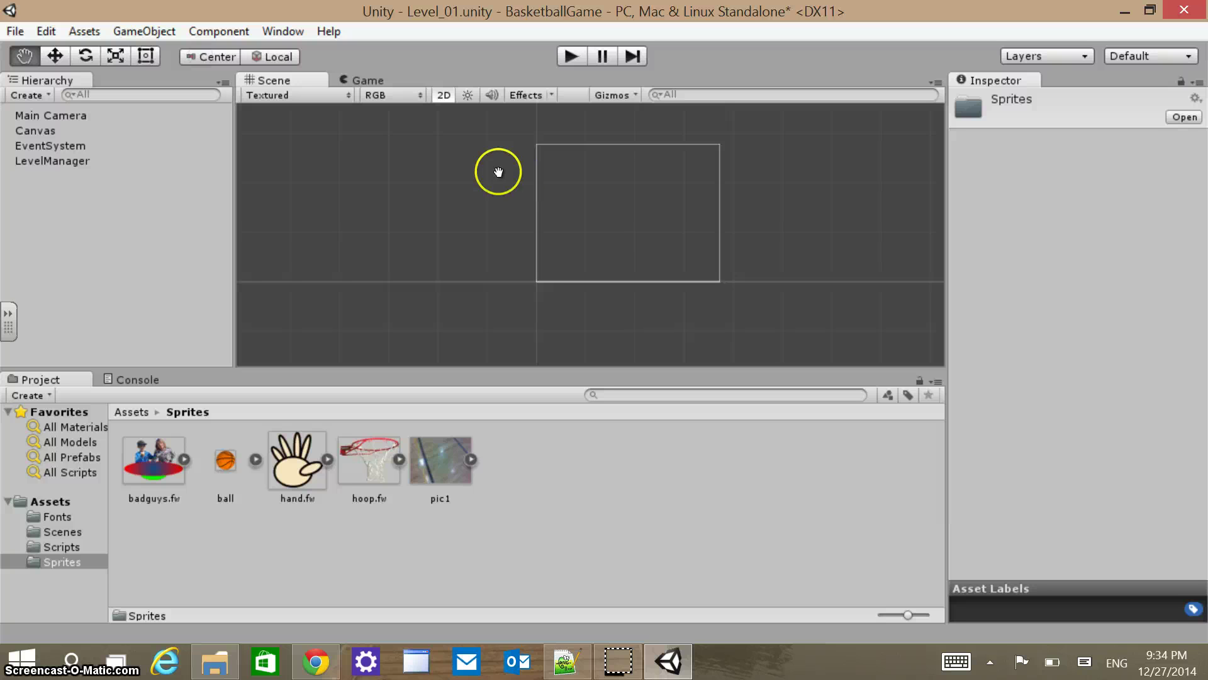
{"action": "left_click", "coordinate": [15, 31]}
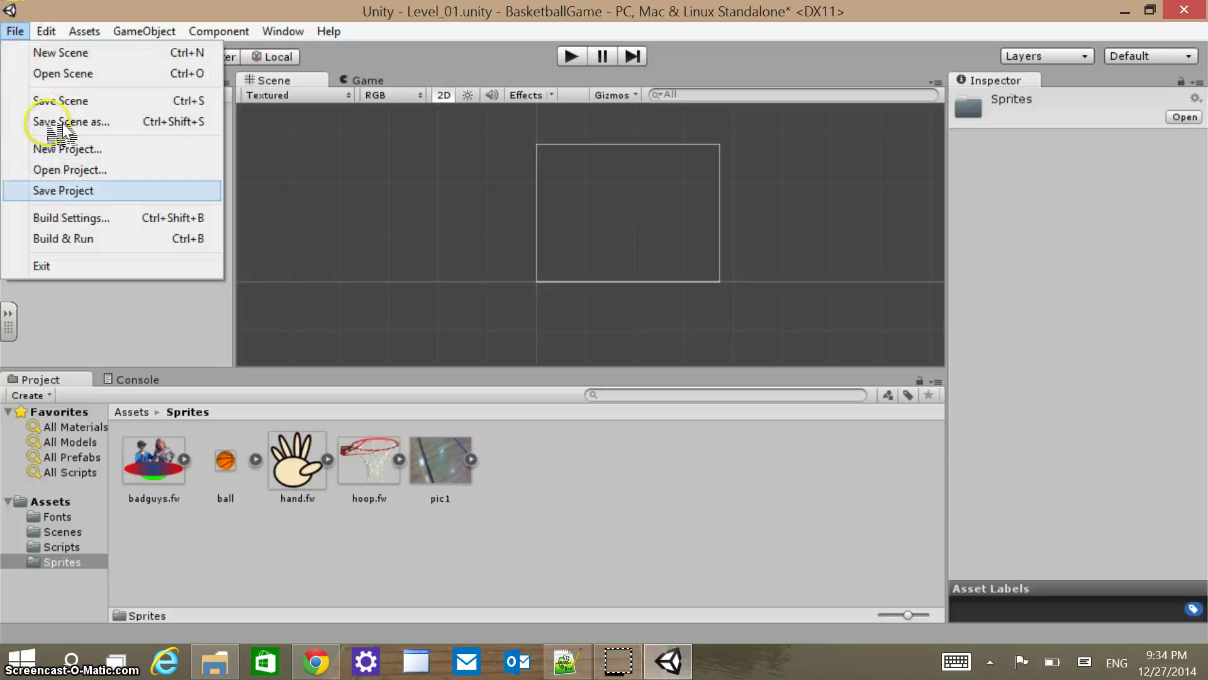
{"action": "left_click", "coordinate": [63, 190]}
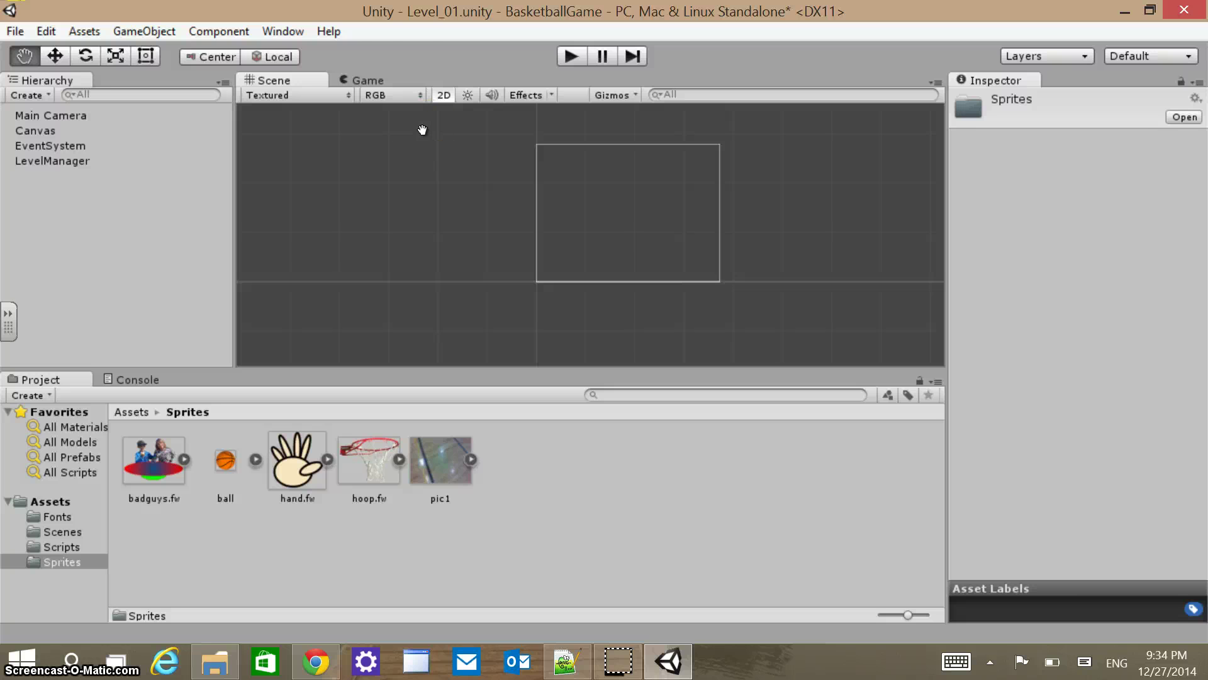
Set the texture type of pic1 in the Sprites folder to Sprite (2D and UI)
{"action": "left_click", "coordinate": [440, 460]}
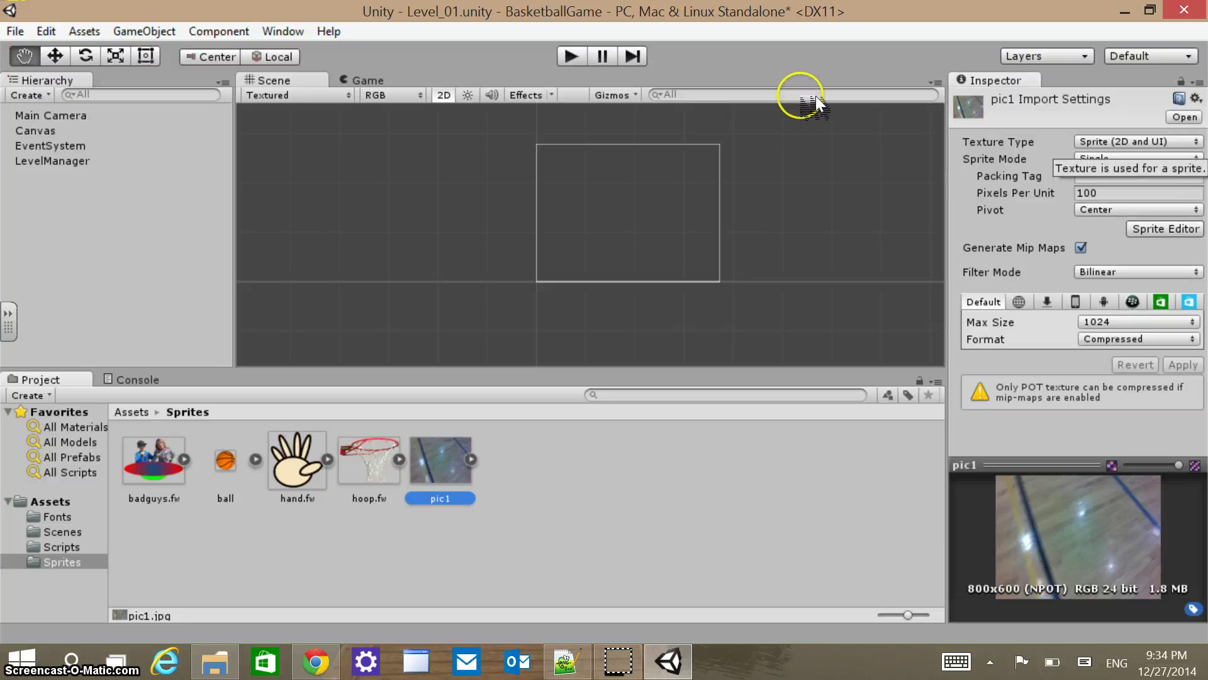
{"action": "left_click", "coordinate": [1137, 141]}
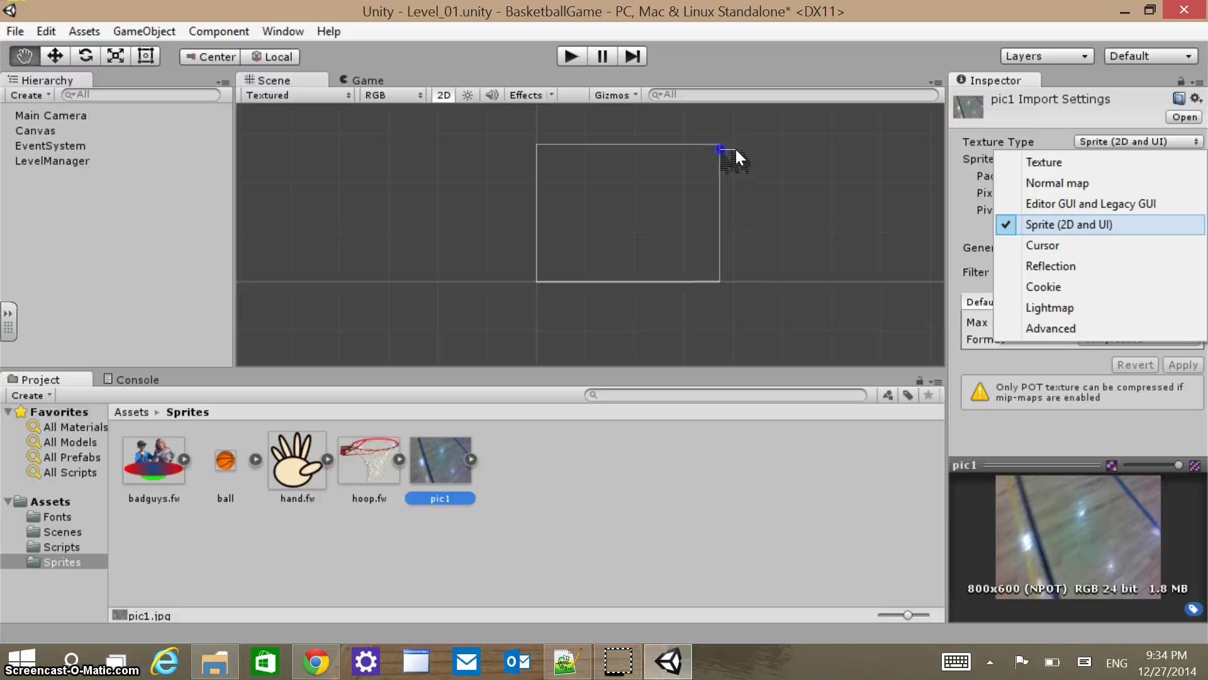
{"action": "left_click", "coordinate": [1081, 224]}
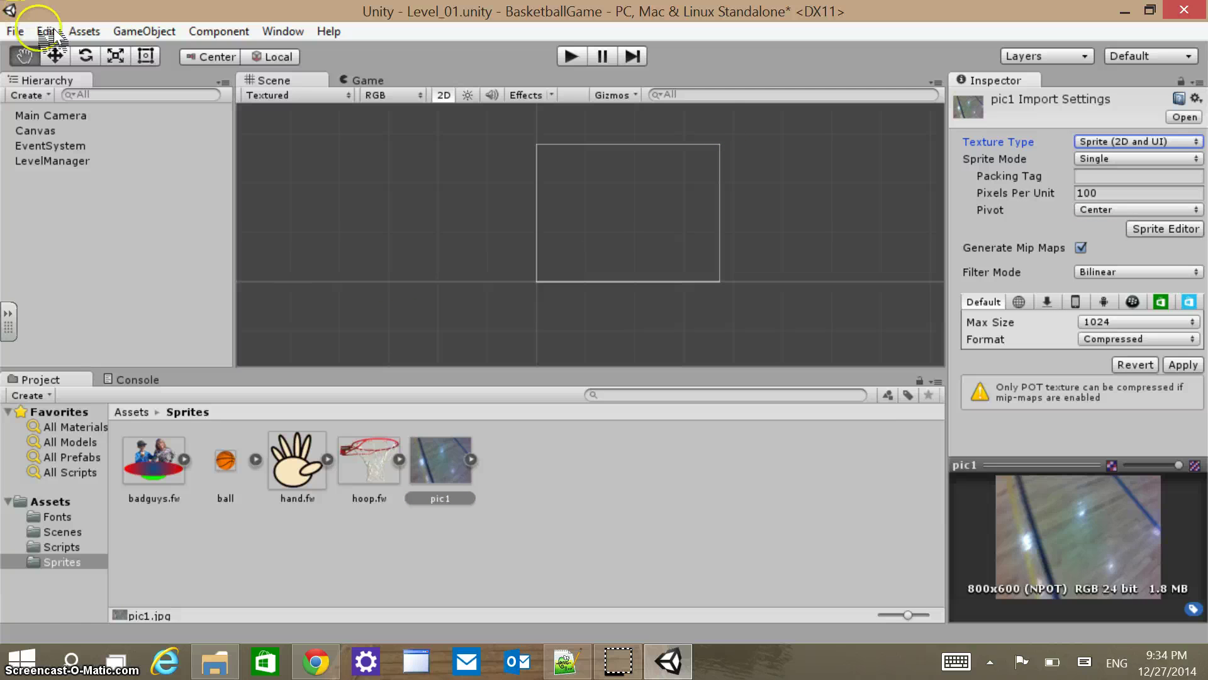
Add a UI Image to the Canvas and apply the pending import settings of pic1
{"action": "left_click", "coordinate": [125, 29]}
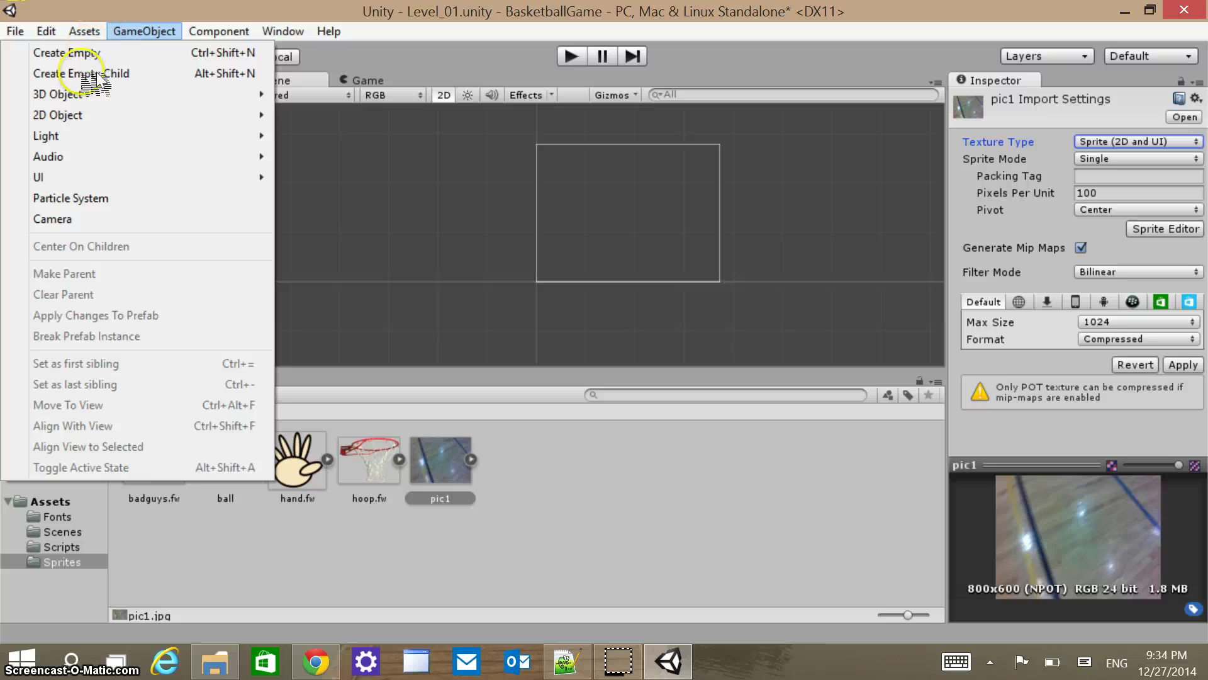
{"action": "mouse_move", "coordinate": [116, 115]}
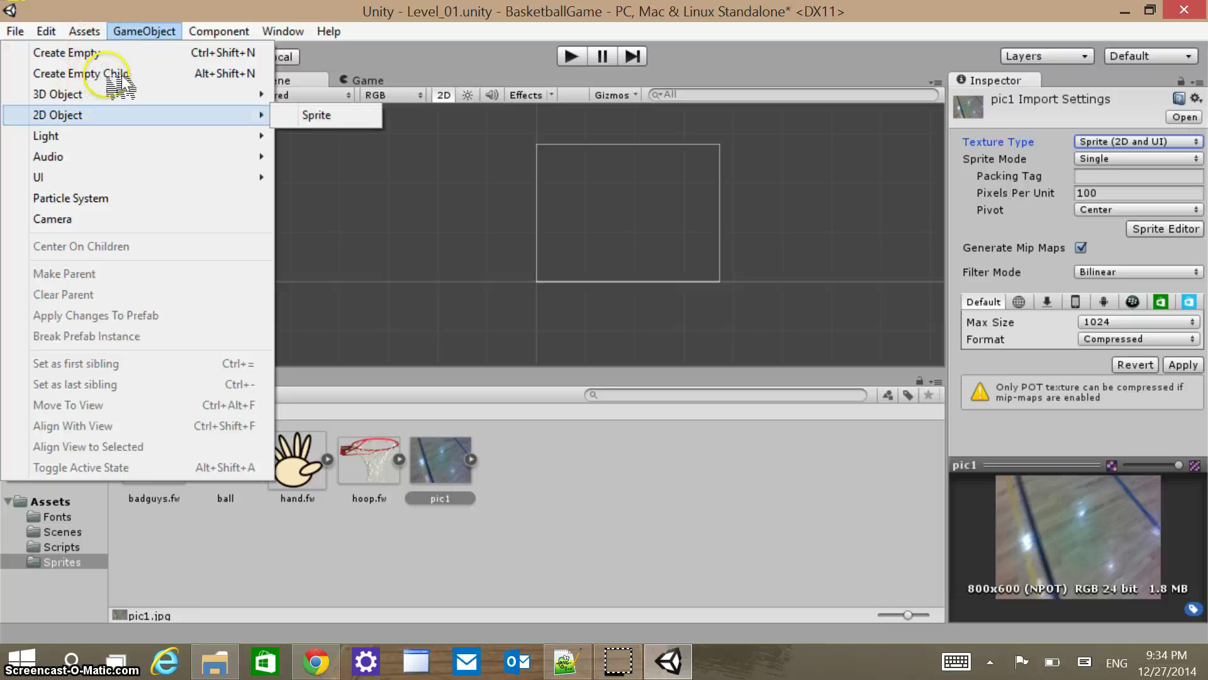
{"action": "mouse_move", "coordinate": [181, 177]}
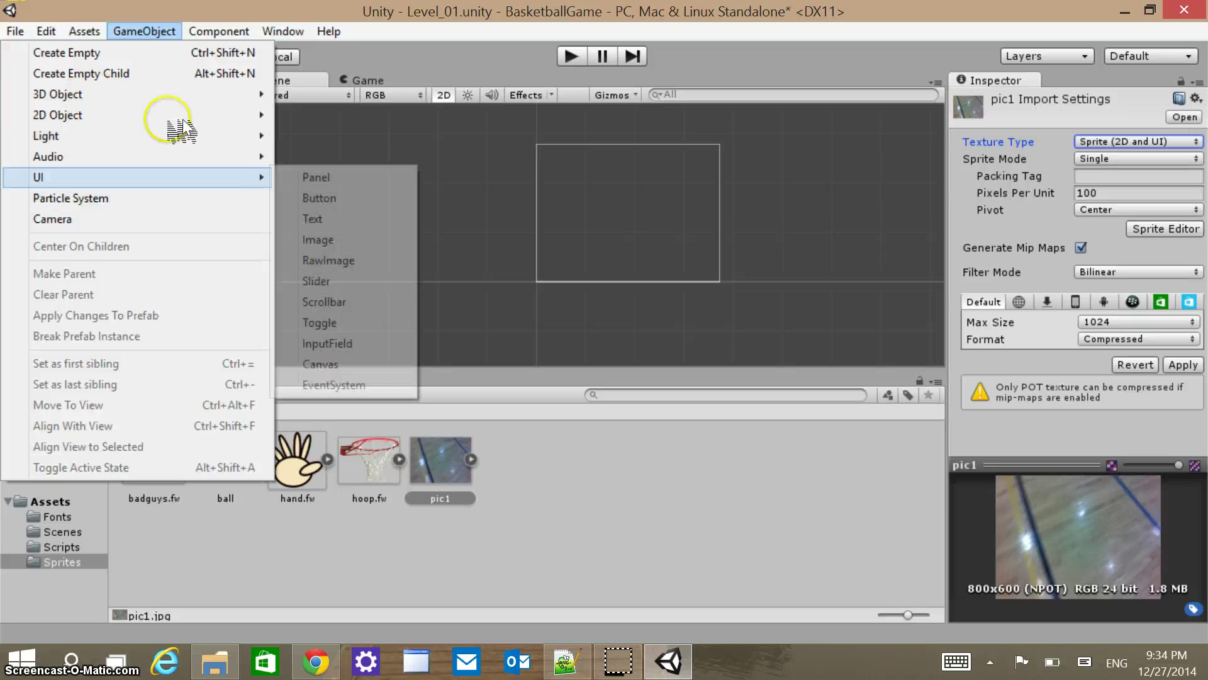
{"action": "key", "text": "Right"}
{"action": "key", "text": "Down"}
{"action": "key", "text": "Down"}
{"action": "key", "text": "Down"}
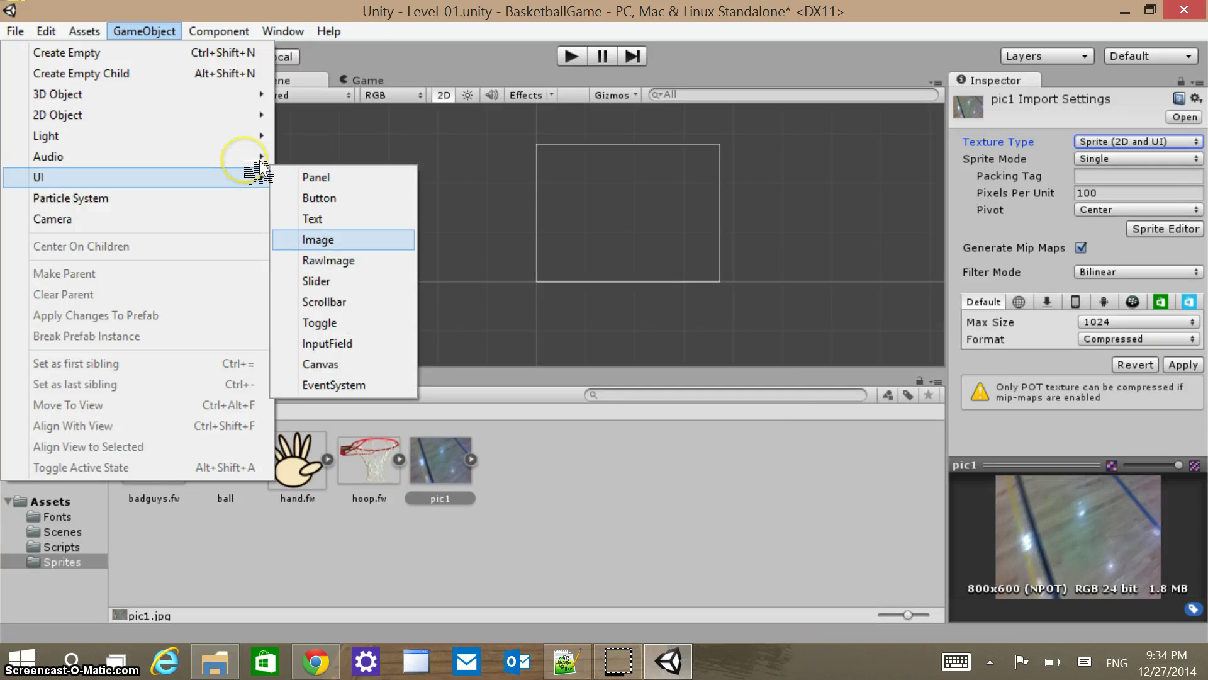
{"action": "key", "text": "Return"}
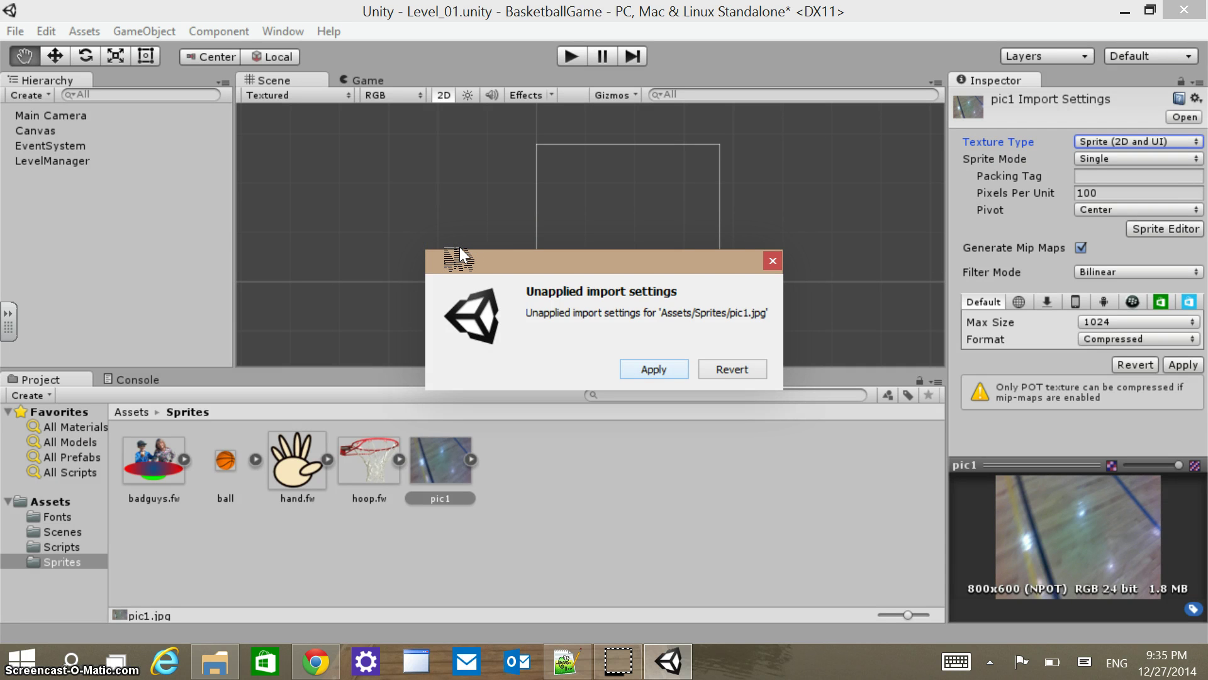
{"action": "key", "text": "Return"}
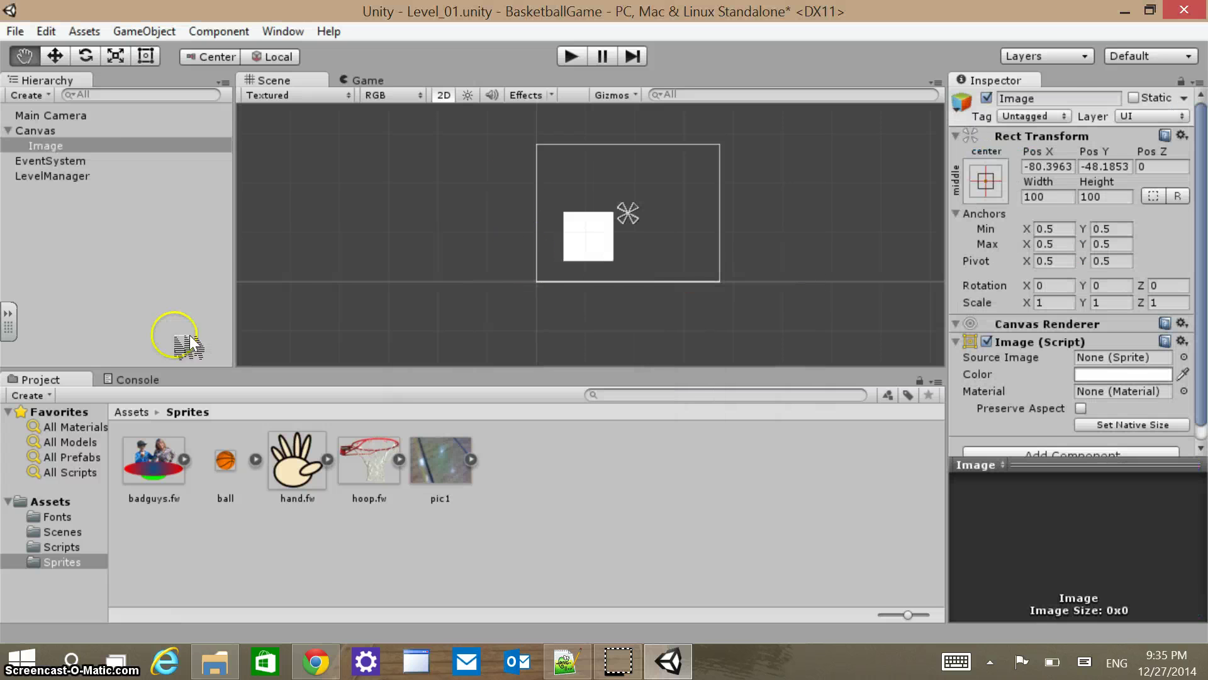
Delete the blank Image from the Canvas
{"action": "left_click", "coordinate": [457, 472]}
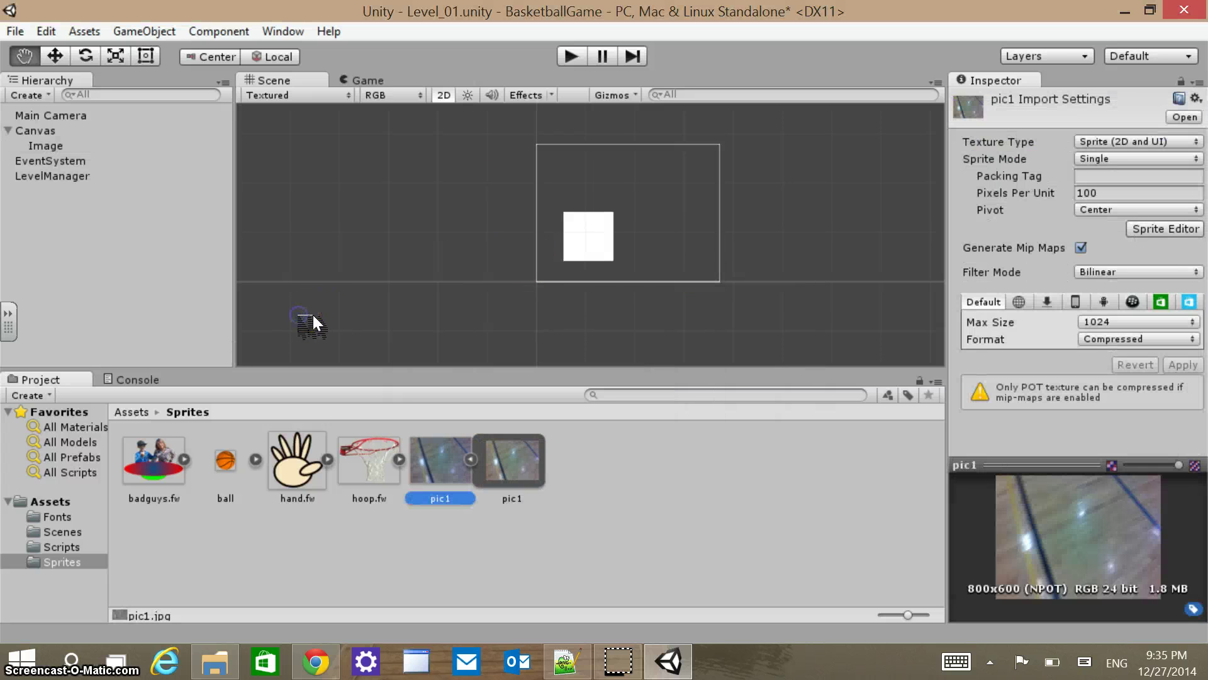
{"action": "mouse_move", "coordinate": [326, 315]}
{"action": "left_mouse_down"}
{"action": "mouse_move", "coordinate": [785, 100]}
{"action": "mouse_move", "coordinate": [783, 248]}
{"action": "mouse_move", "coordinate": [585, 264]}
{"action": "mouse_move", "coordinate": [372, 322]}
{"action": "mouse_move", "coordinate": [310, 326]}
{"action": "left_mouse_up"}
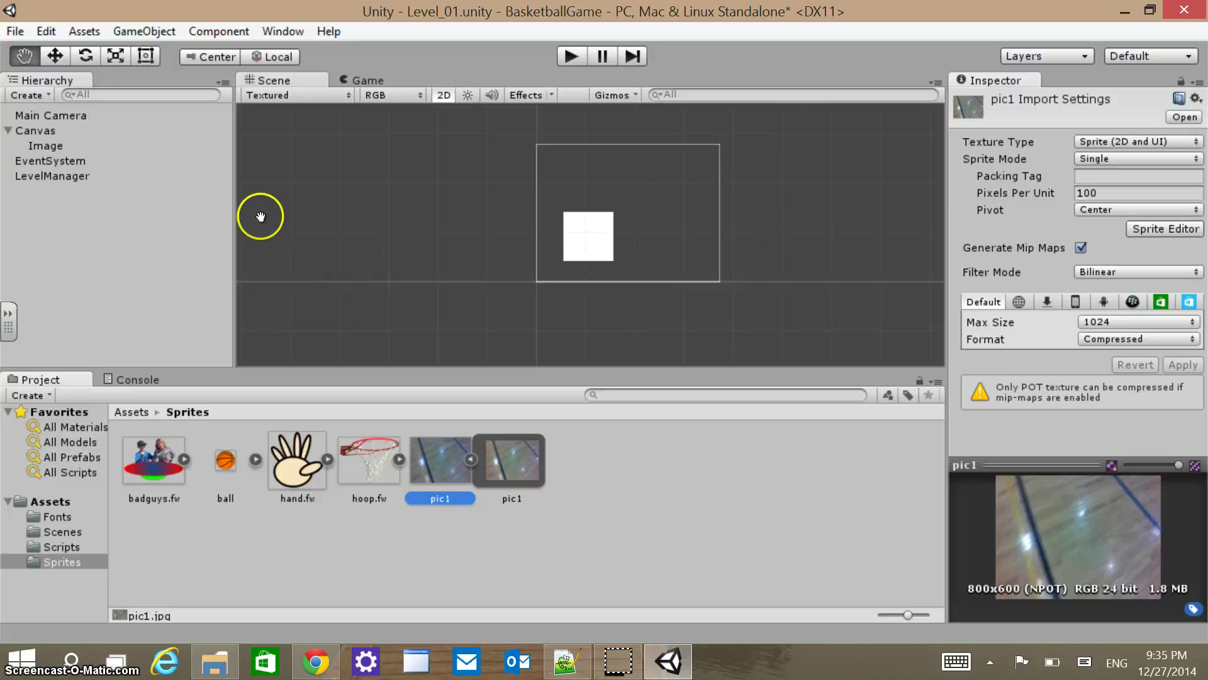
{"action": "left_click", "coordinate": [45, 146]}
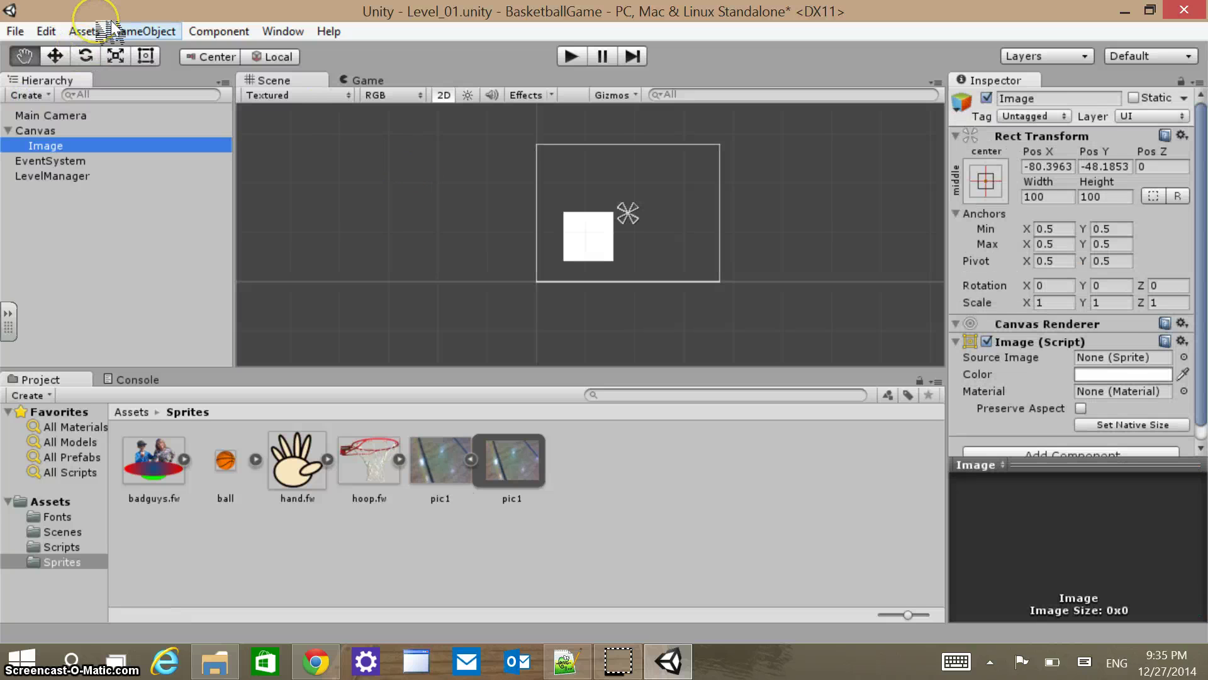
{"action": "right_click", "coordinate": [43, 145]}
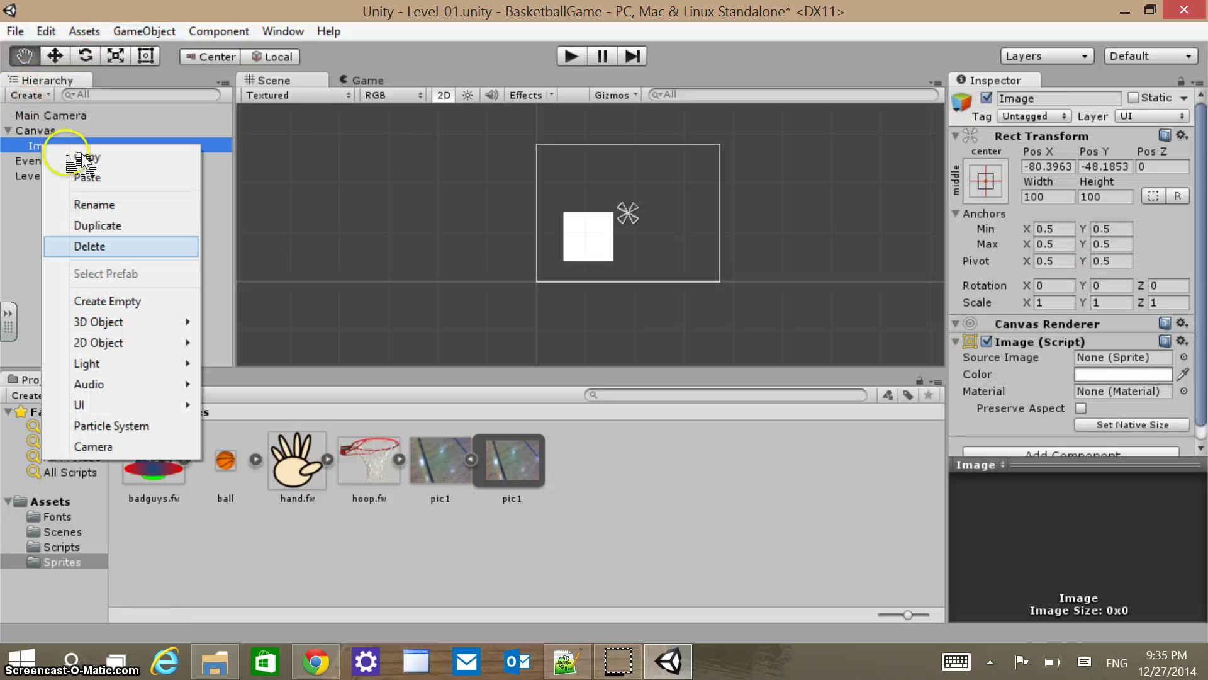
{"action": "left_click", "coordinate": [89, 246]}
Add a fresh UI Image to the Canvas and assign pic1 as its source image
{"action": "left_click", "coordinate": [123, 30]}
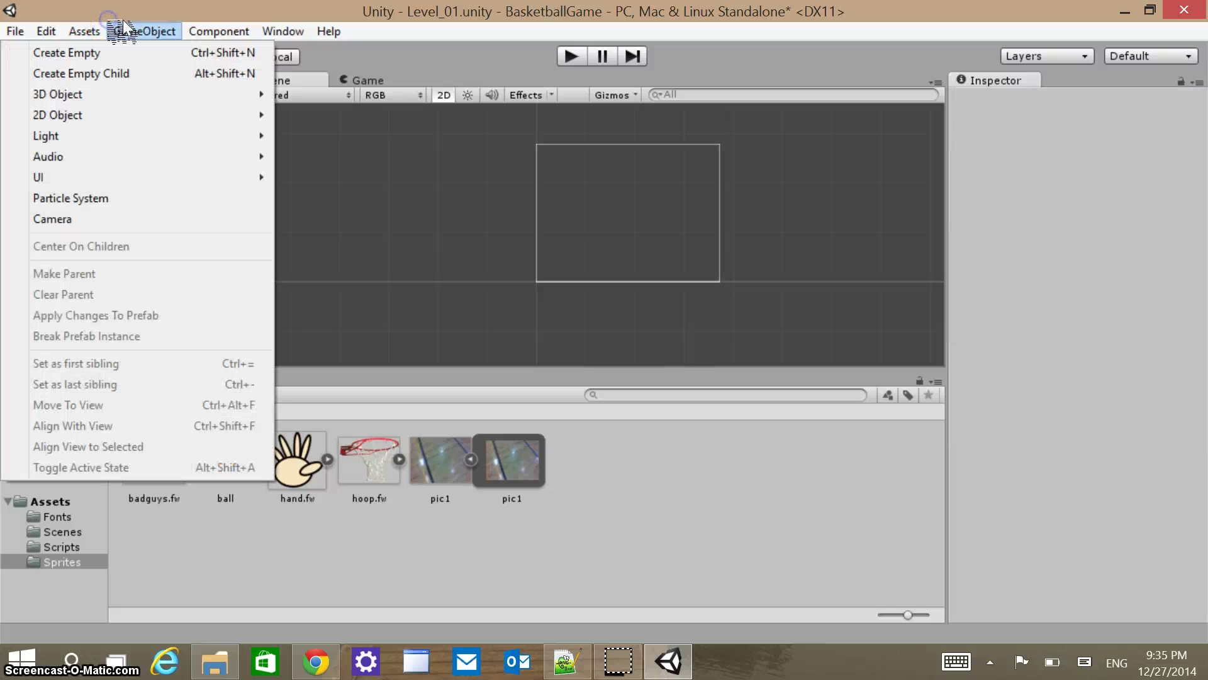
{"action": "mouse_move", "coordinate": [76, 177]}
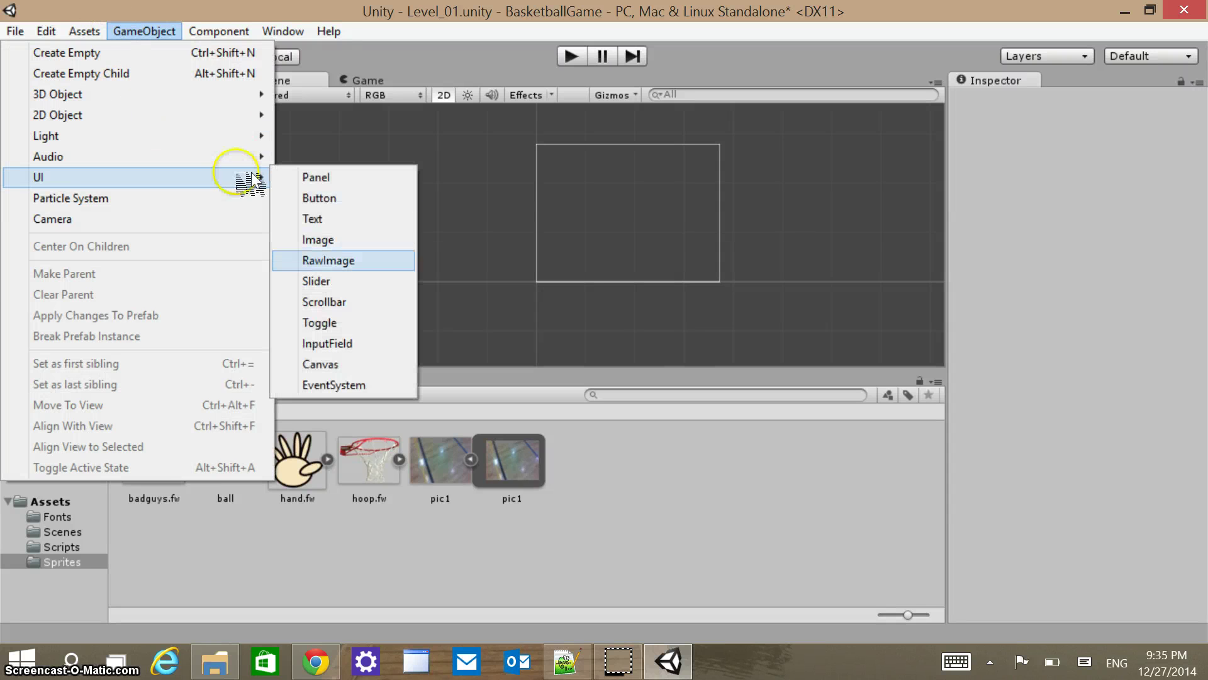
{"action": "left_click", "coordinate": [318, 239]}
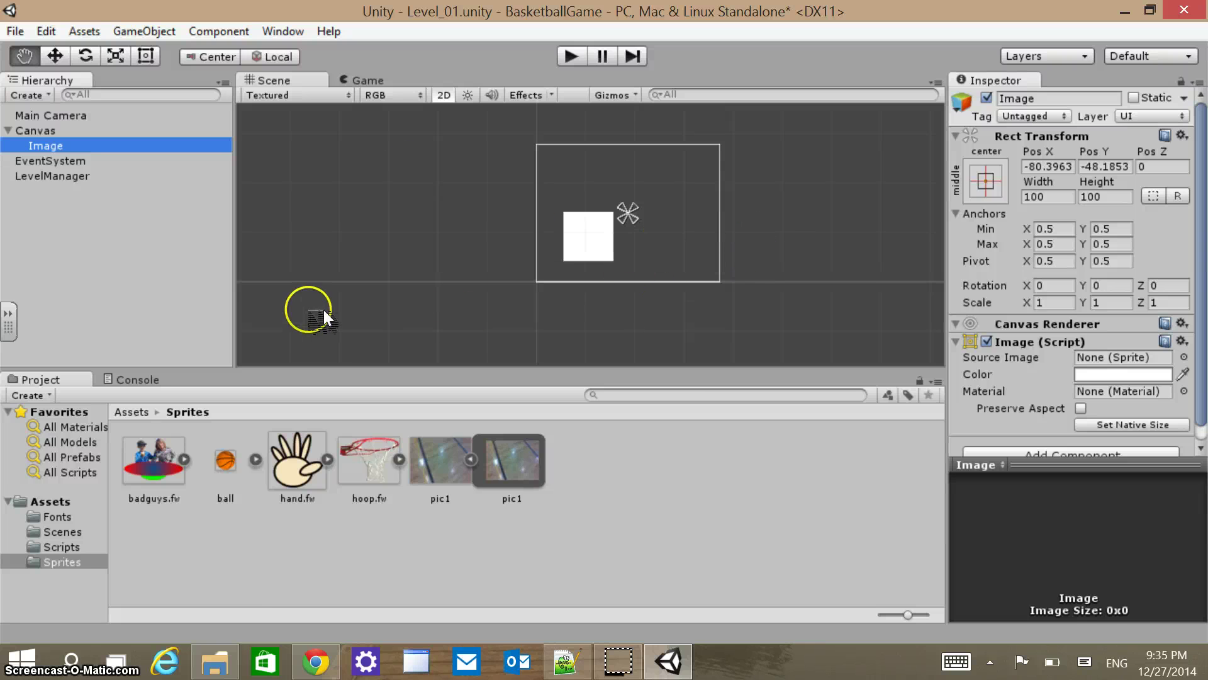
{"action": "left_click", "coordinate": [443, 465]}
{"action": "left_click_drag", "start_coordinate": [507, 294], "coordinate": [716, 243]}
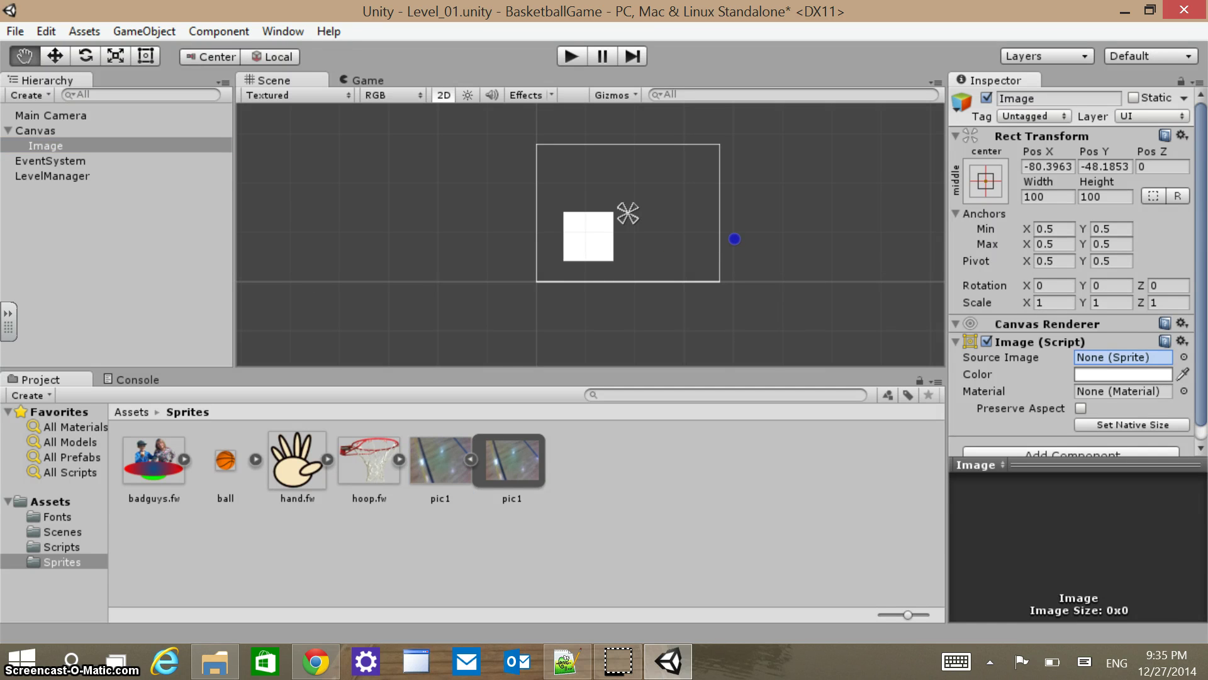
{"action": "left_click_drag", "start_coordinate": [1102, 357], "coordinate": [1124, 358]}
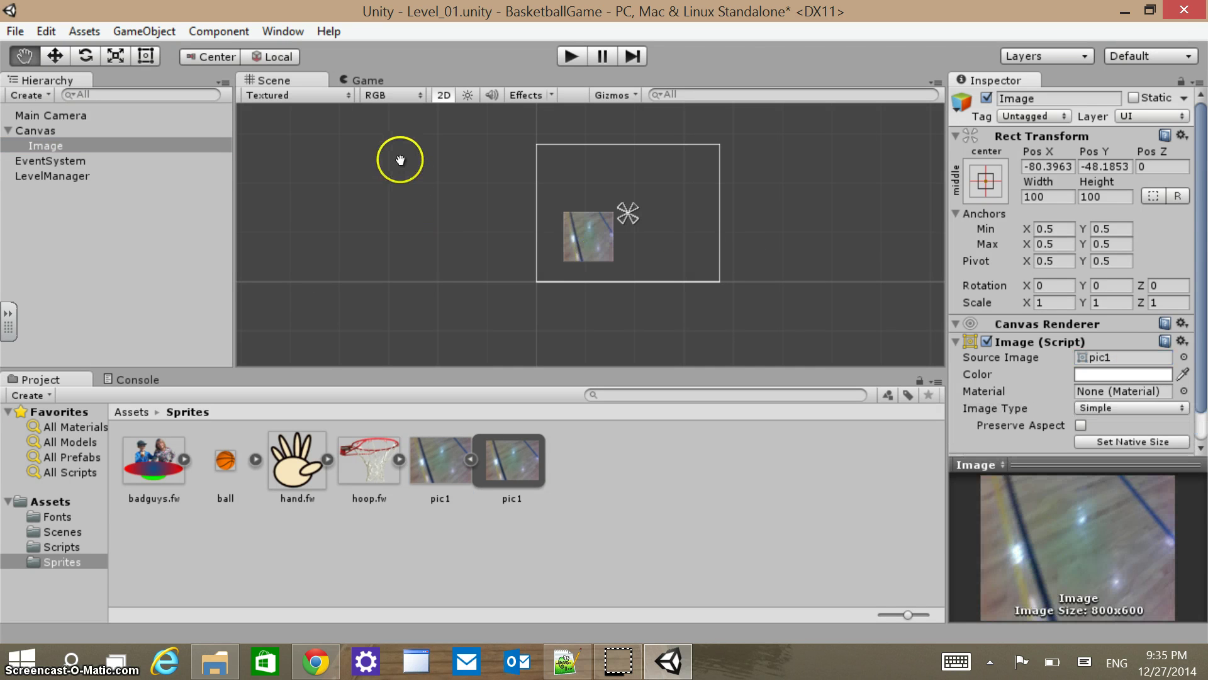
Stretch the court Image to fill the whole Canvas frame, about 372 by 279, and save the scene
{"action": "left_click", "coordinate": [115, 56]}
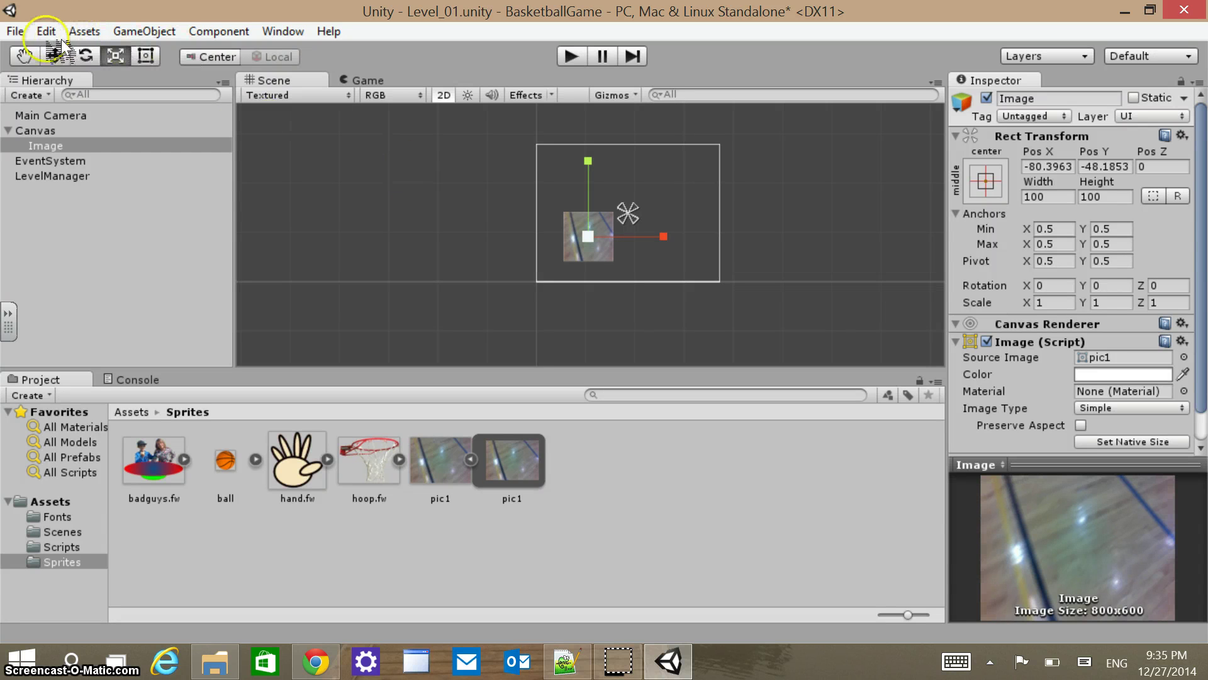
{"action": "key", "text": "t"}
{"action": "left_click_drag", "start_coordinate": [388, 165], "coordinate": [371, 95]}
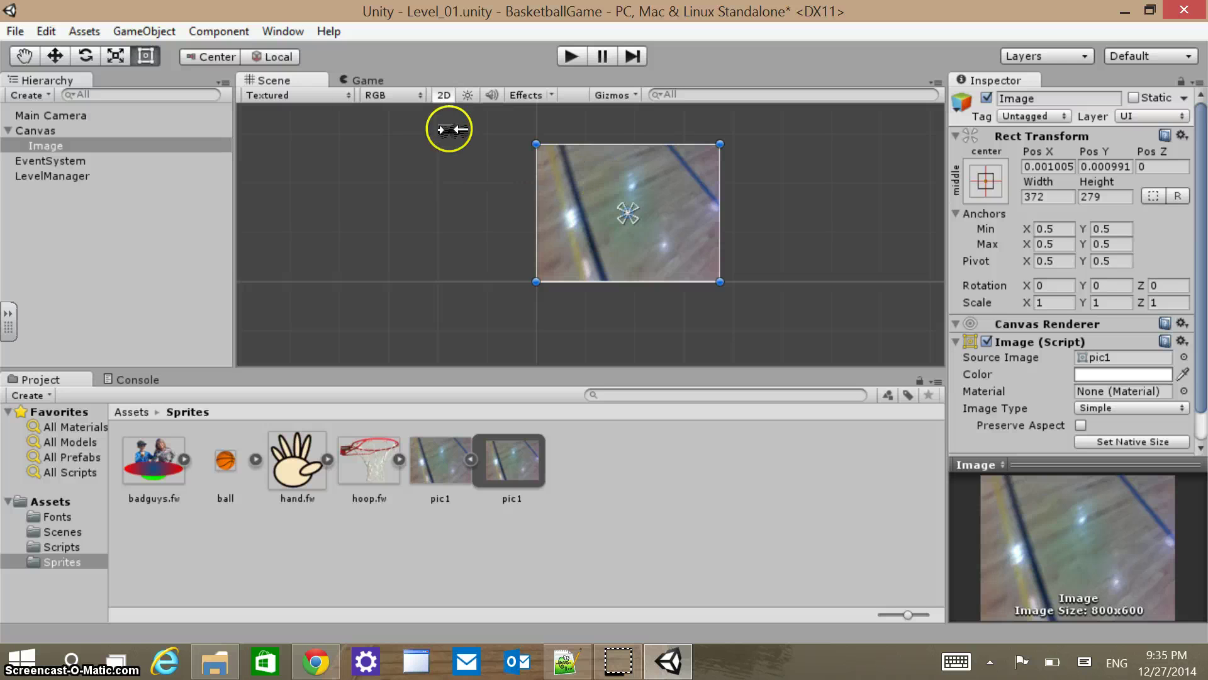
{"action": "left_click", "coordinate": [16, 31]}
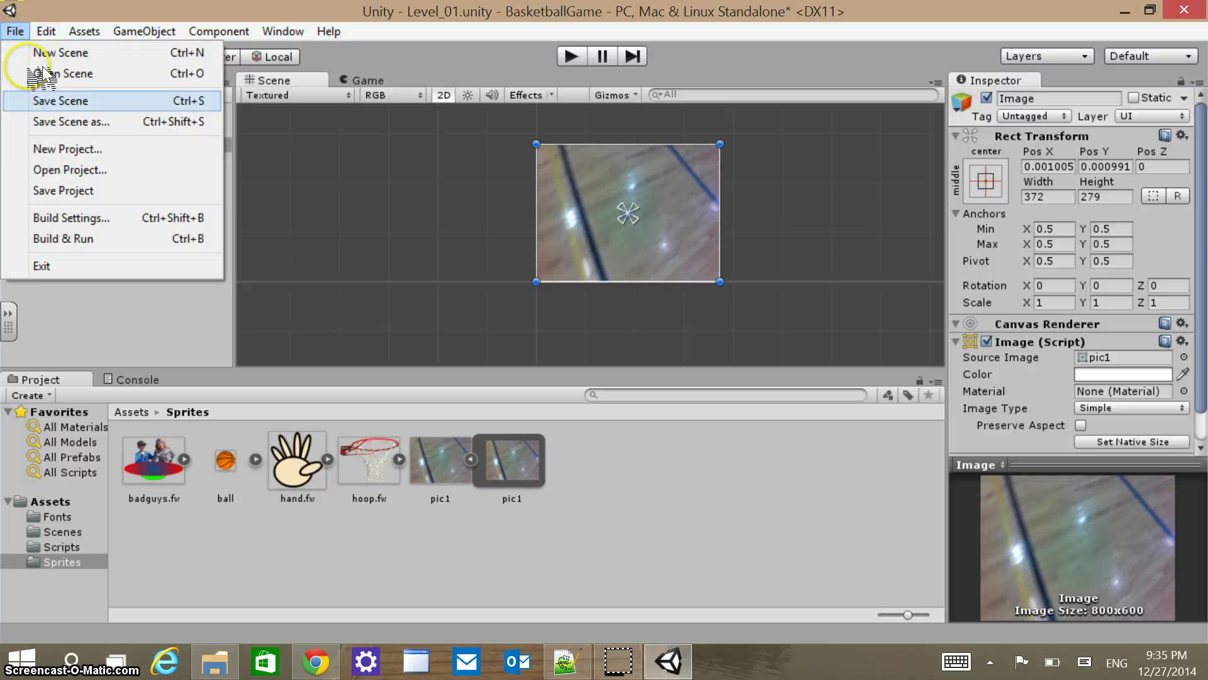
{"action": "left_click", "coordinate": [38, 94]}
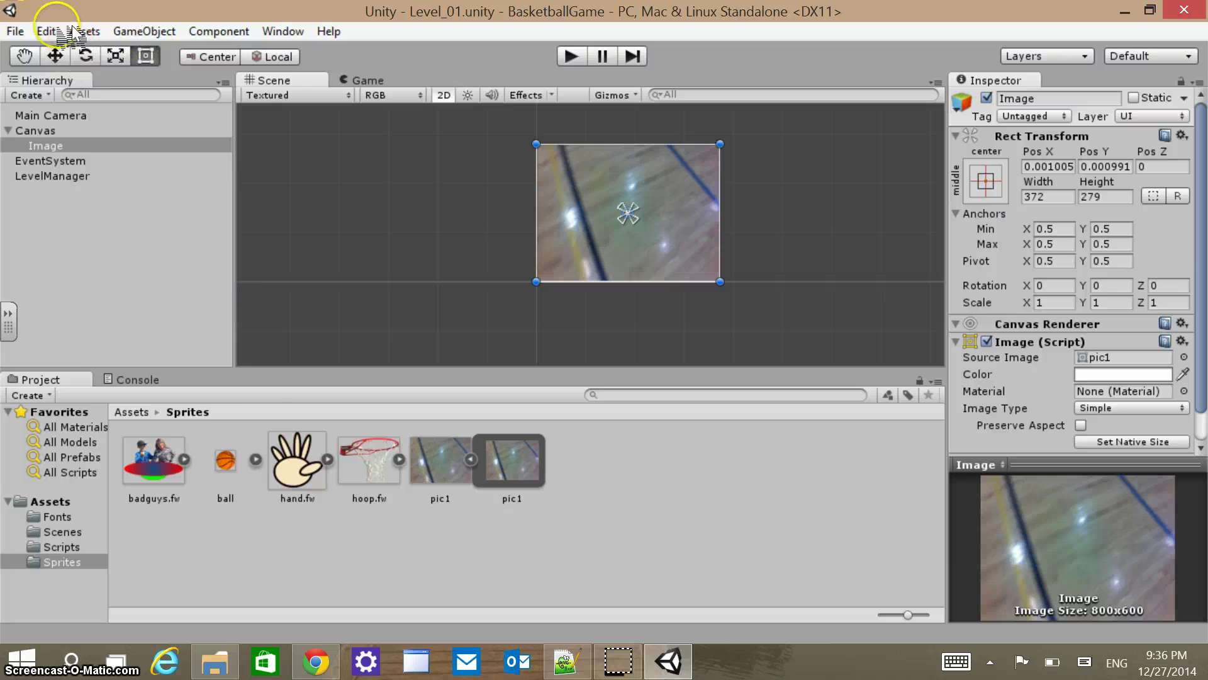
Add a second UI Image to the Canvas and assign hoop.fw as its source image
{"action": "left_click", "coordinate": [112, 30]}
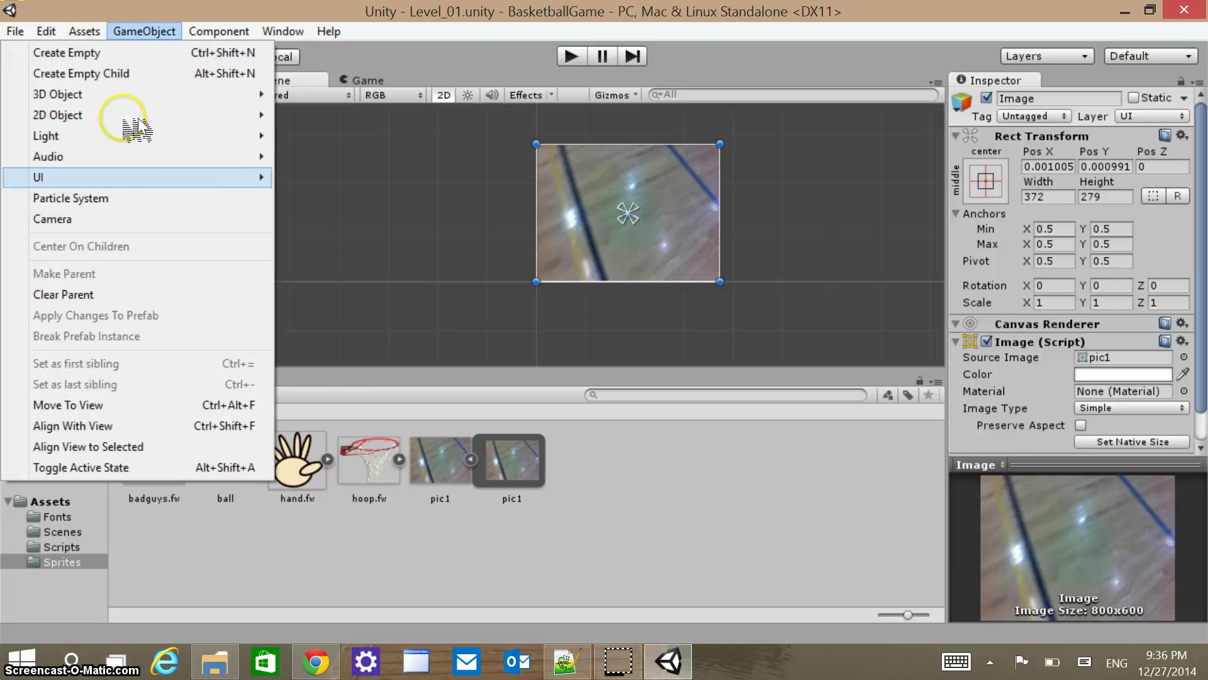
{"action": "mouse_move", "coordinate": [243, 177]}
{"action": "left_click", "coordinate": [318, 239]}
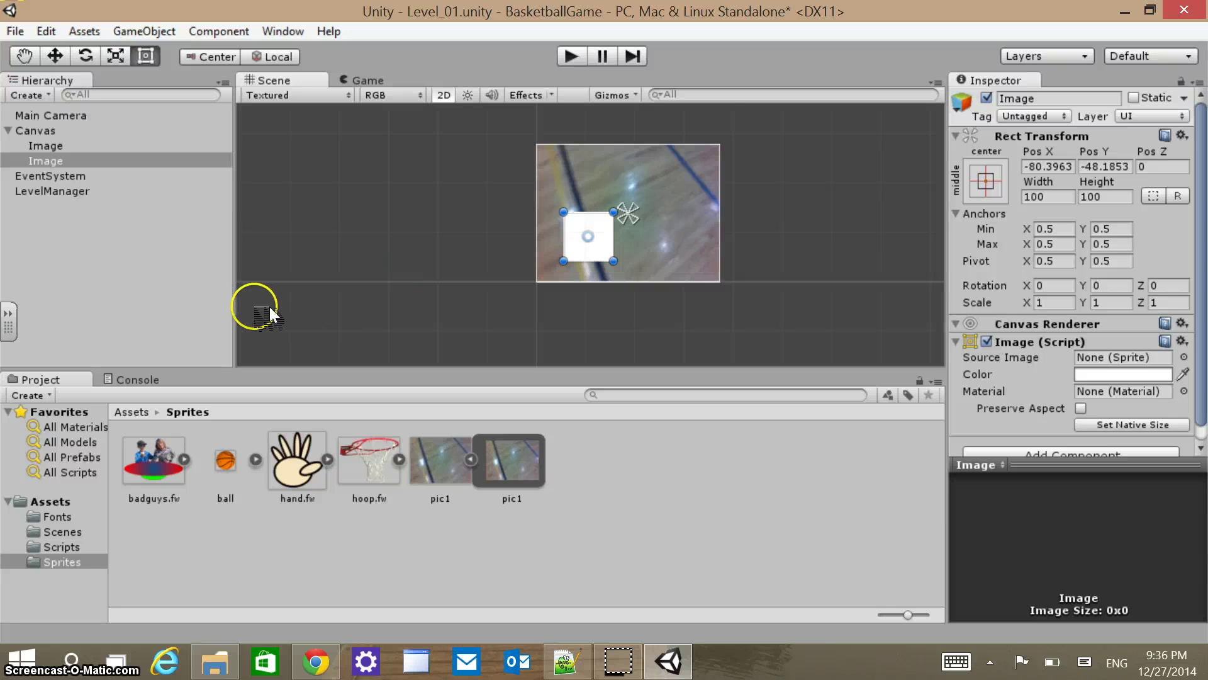
{"action": "left_click_drag", "start_coordinate": [375, 465], "coordinate": [1098, 355]}
{"action": "left_click_drag", "start_coordinate": [733, 236], "coordinate": [690, 243]}
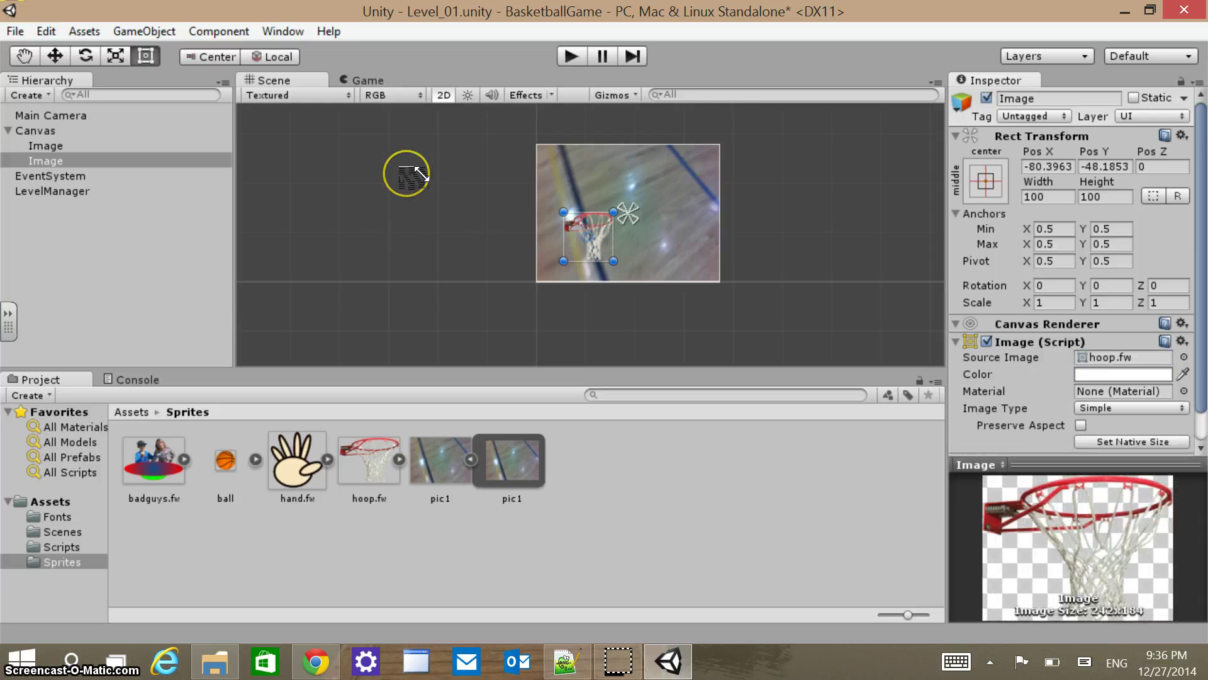
Shrink the hoop Image and set its width and height to 35
{"action": "mouse_move", "coordinate": [420, 175]}
{"action": "left_mouse_down"}
{"action": "mouse_move", "coordinate": [409, 179]}
{"action": "mouse_move", "coordinate": [399, 157]}
{"action": "mouse_move", "coordinate": [408, 161]}
{"action": "left_mouse_up"}
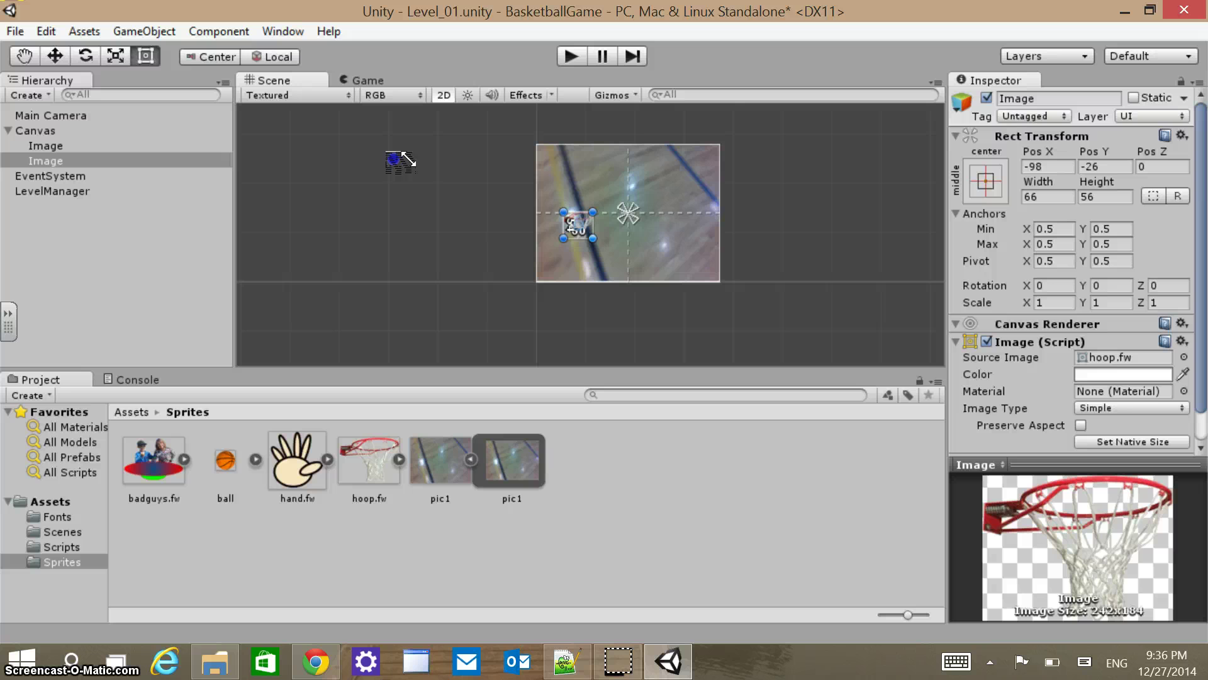
{"action": "left_click", "coordinate": [1046, 196]}
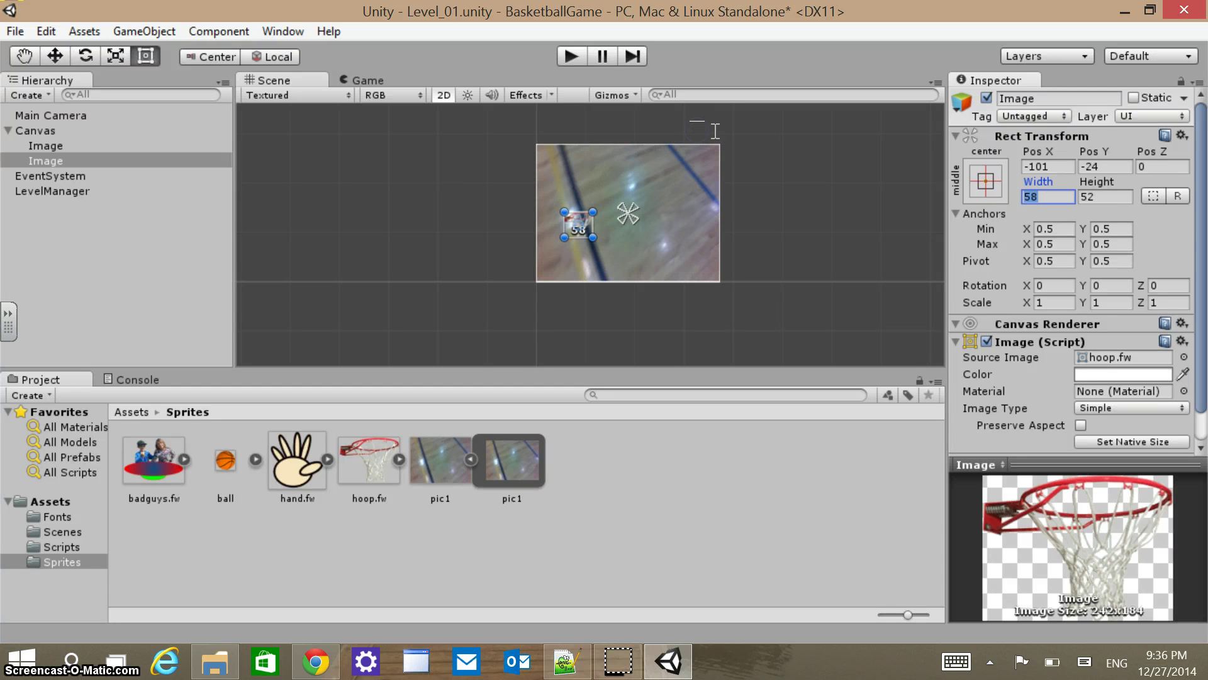
{"action": "type", "text": "35"}
{"action": "key", "text": "Tab"}
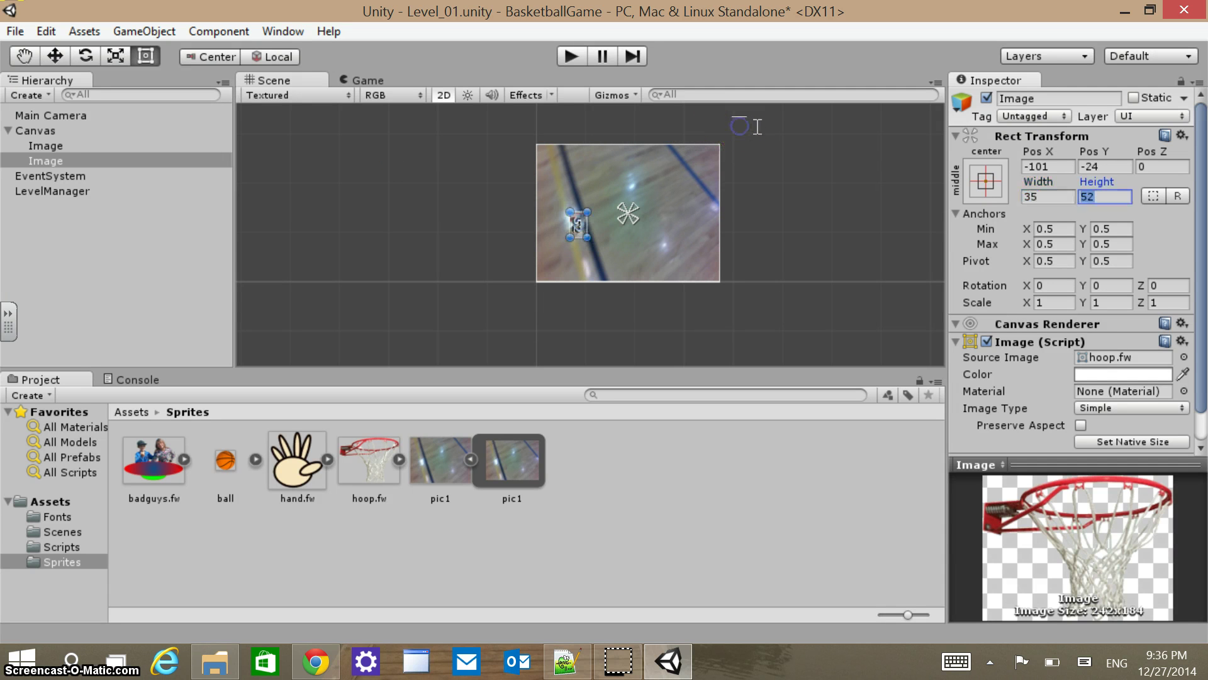
{"action": "type", "text": "35"}
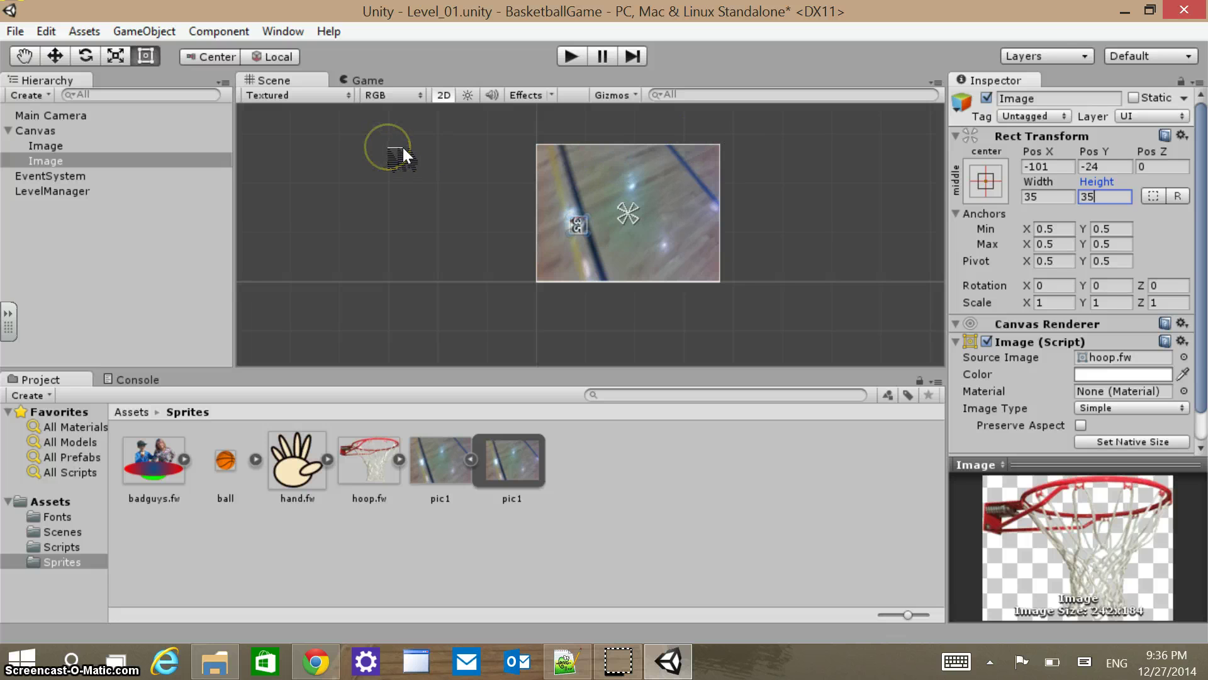
Move the hoop Image to the court's left edge, around X -148, Y 66, and enlarge it to about 77 by 39
{"action": "scroll", "coordinate": [417, 153], "scroll_direction": "up", "scroll_amount": 5}
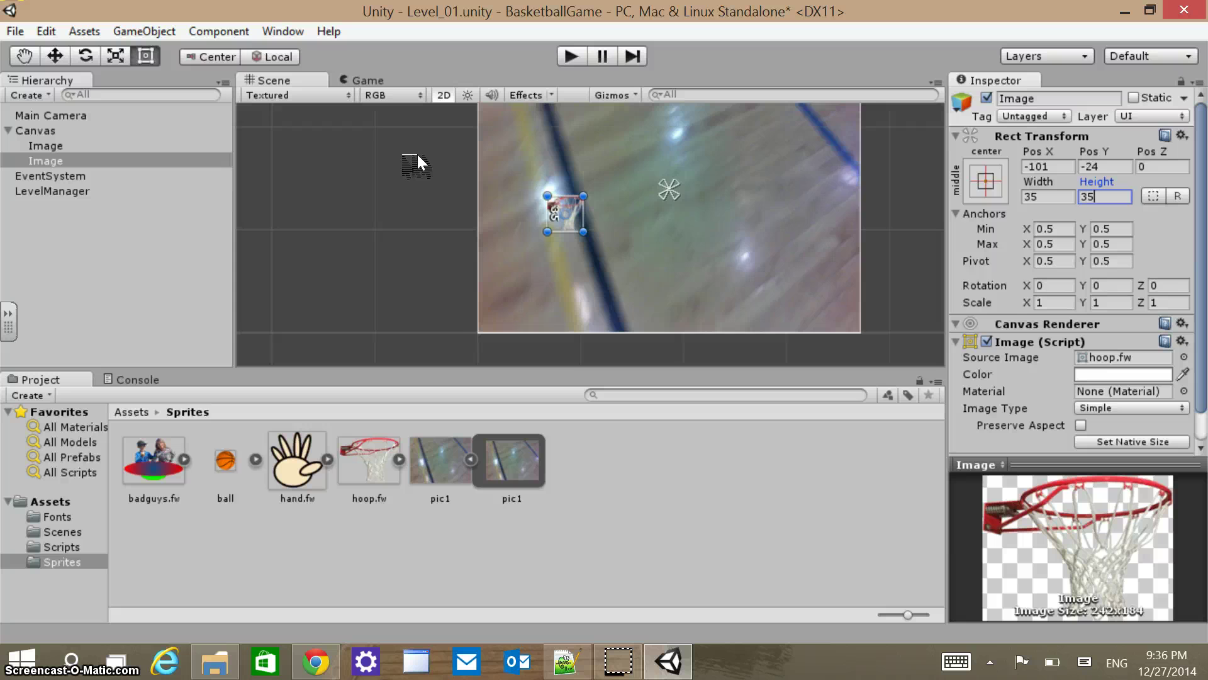
{"action": "scroll", "coordinate": [417, 155], "scroll_direction": "up", "scroll_amount": 1}
{"action": "left_click_drag", "start_coordinate": [399, 147], "coordinate": [356, 100]}
{"action": "scroll", "coordinate": [396, 110], "scroll_direction": "down", "scroll_amount": 2}
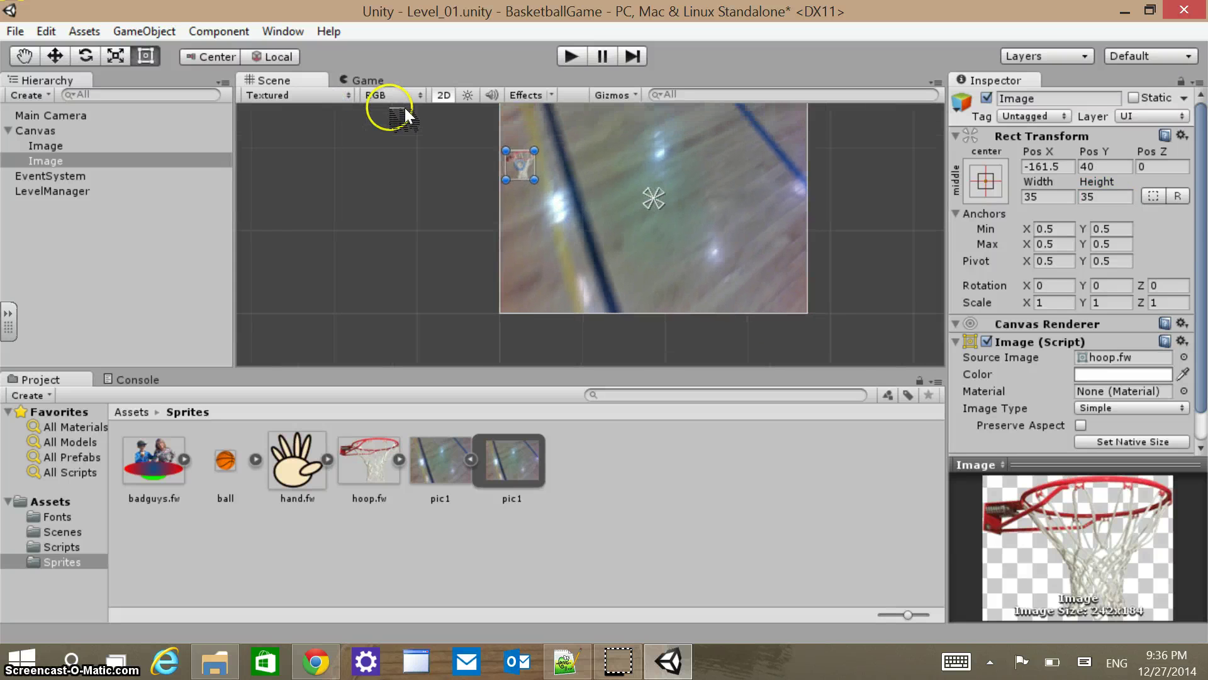
{"action": "scroll", "coordinate": [403, 115], "scroll_direction": "down", "scroll_amount": 2}
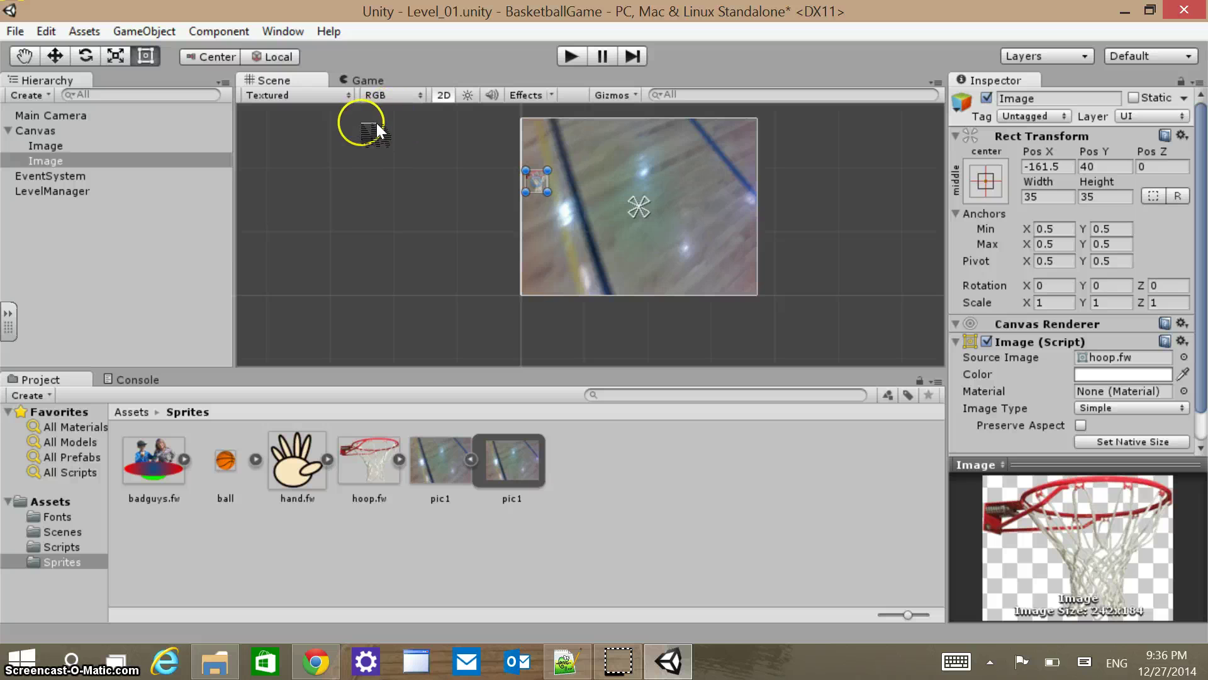
{"action": "mouse_move", "coordinate": [376, 129]}
{"action": "left_mouse_down"}
{"action": "mouse_move", "coordinate": [375, 107]}
{"action": "mouse_move", "coordinate": [396, 116]}
{"action": "left_mouse_up"}
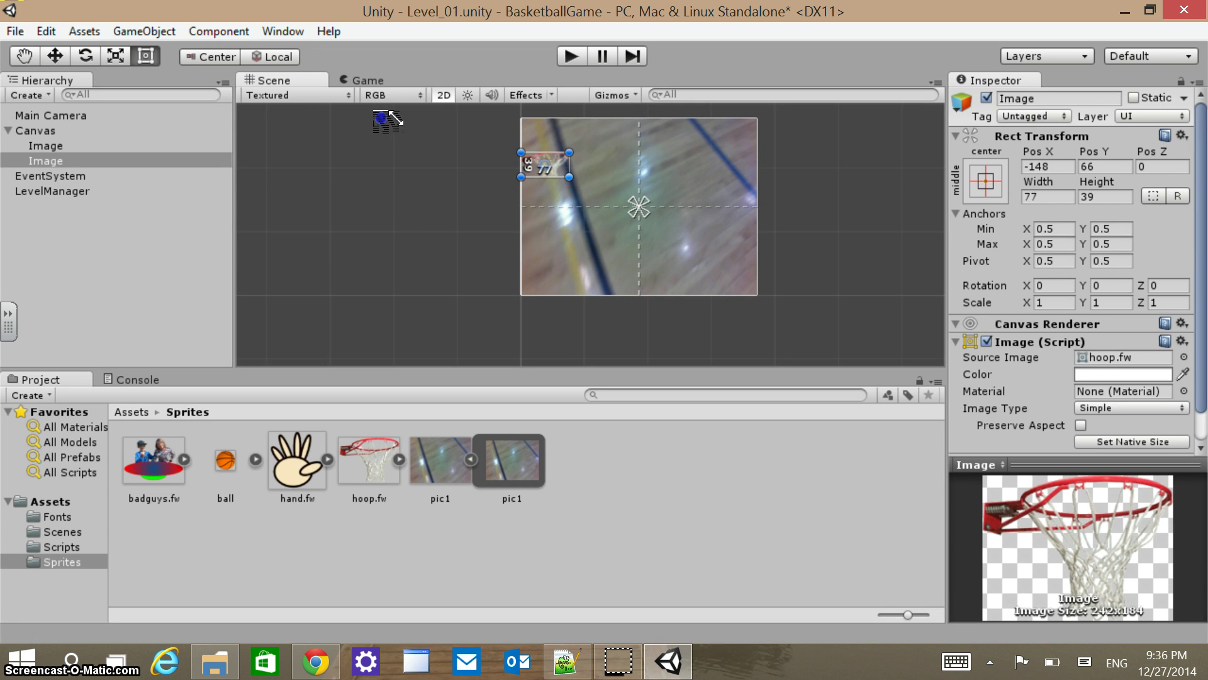
{"action": "left_click", "coordinate": [451, 148]}
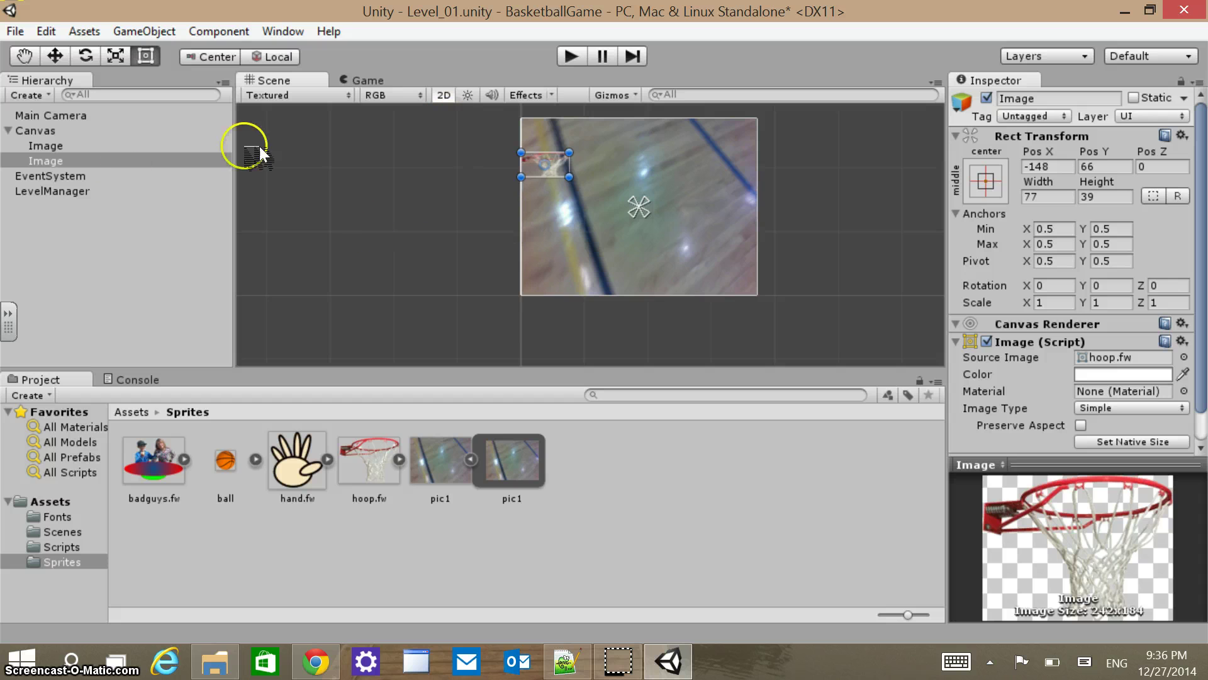
Rename the hoop Image under the Canvas to Hoop and the court Image to Background
{"action": "left_click", "coordinate": [1059, 98]}
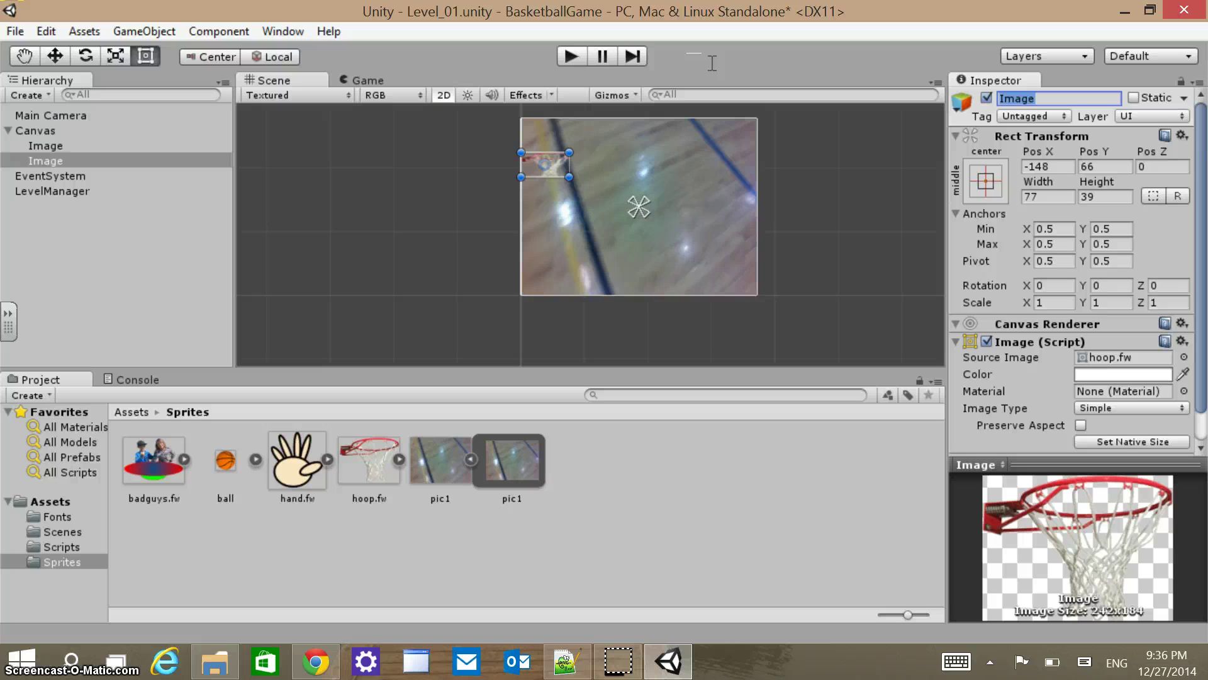
{"action": "type", "text": "Hoop"}
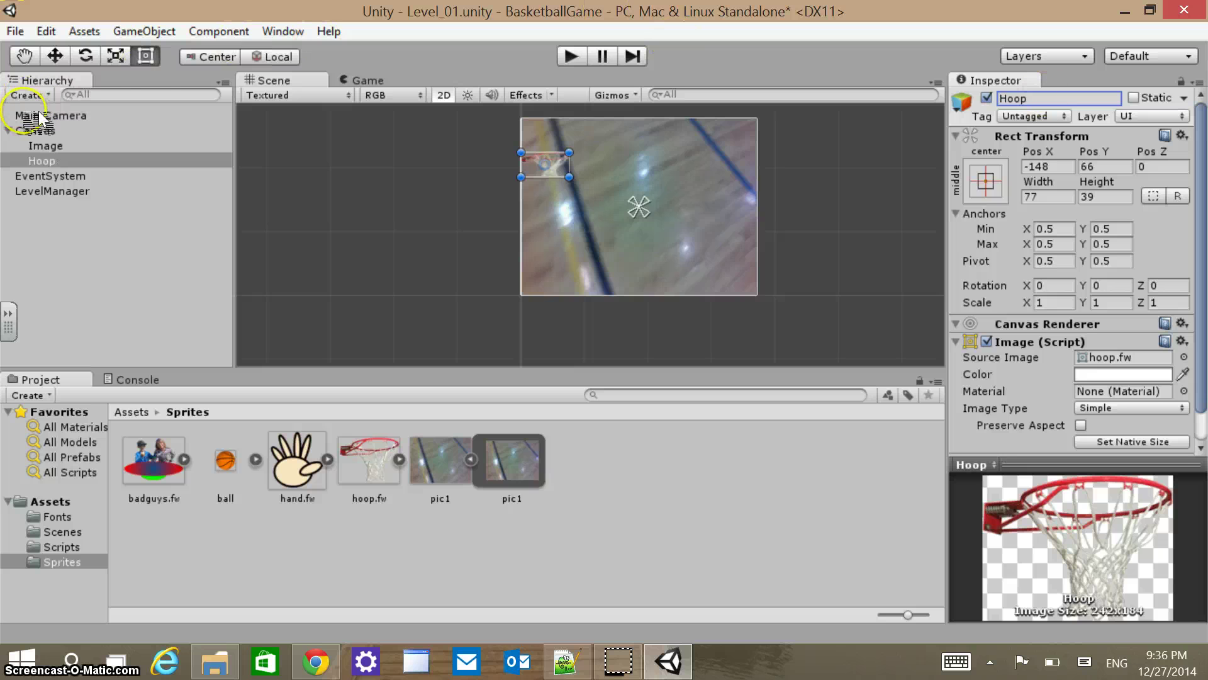
{"action": "left_click", "coordinate": [46, 145]}
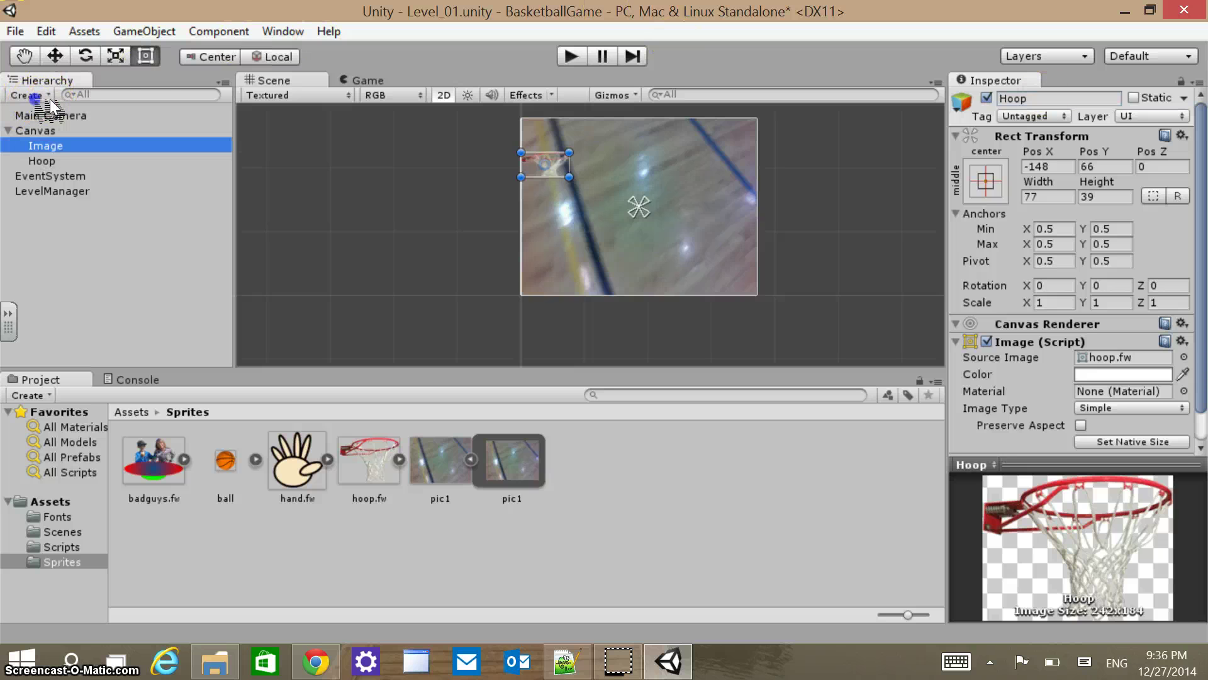
{"action": "left_click", "coordinate": [1070, 98]}
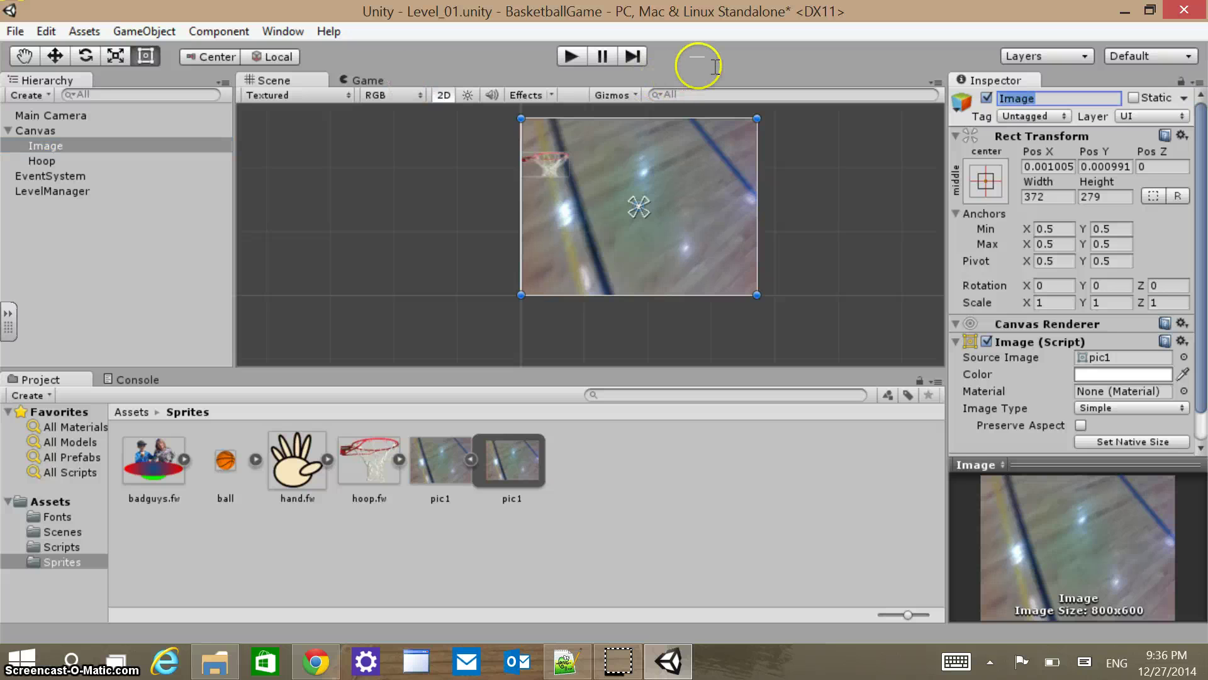
{"action": "type", "text": "Backgroun"}
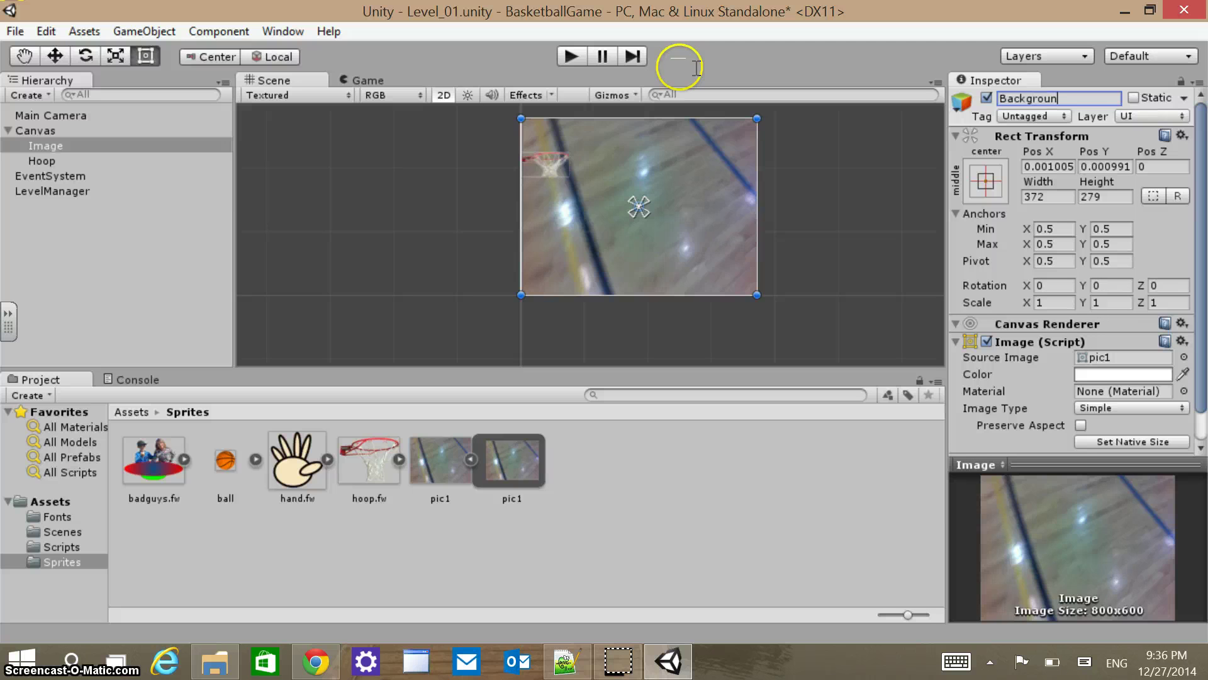
{"action": "type", "text": "d"}
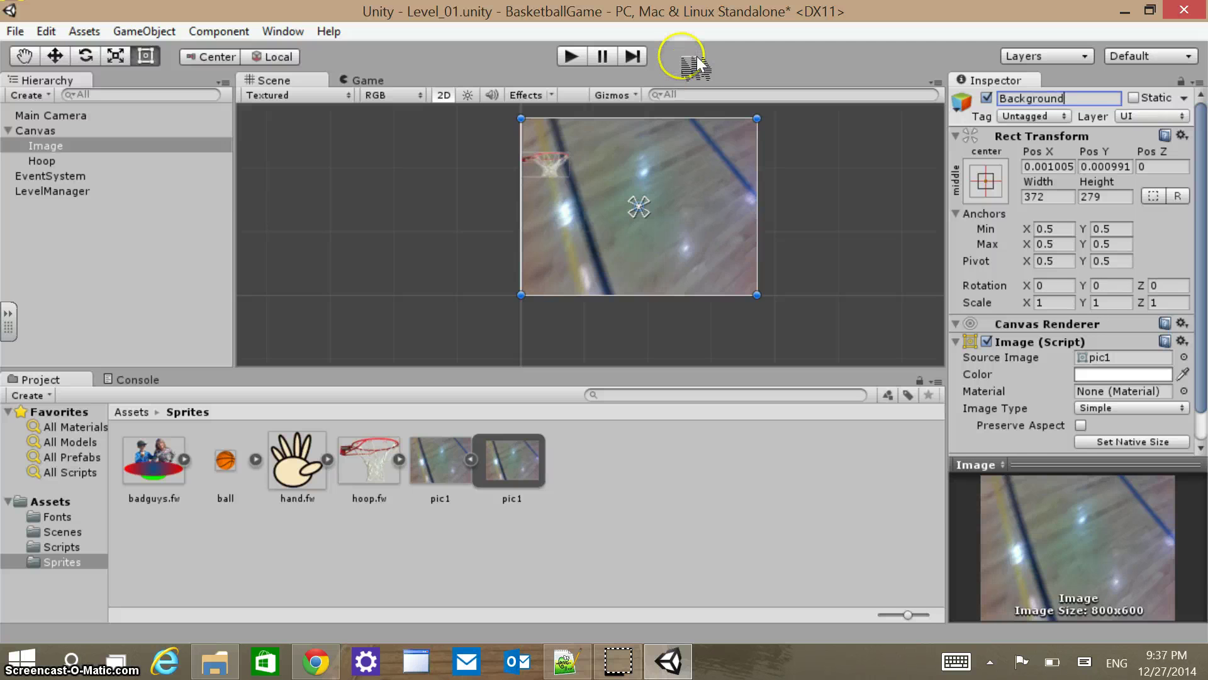
{"action": "key", "text": "Return"}
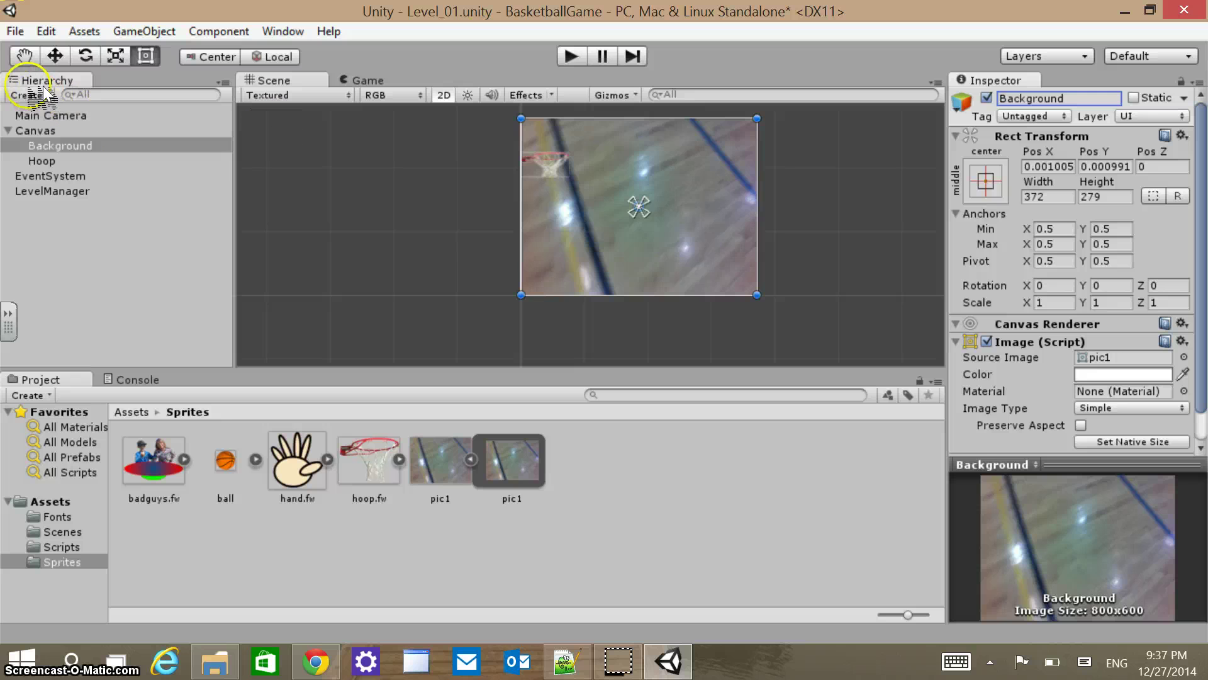